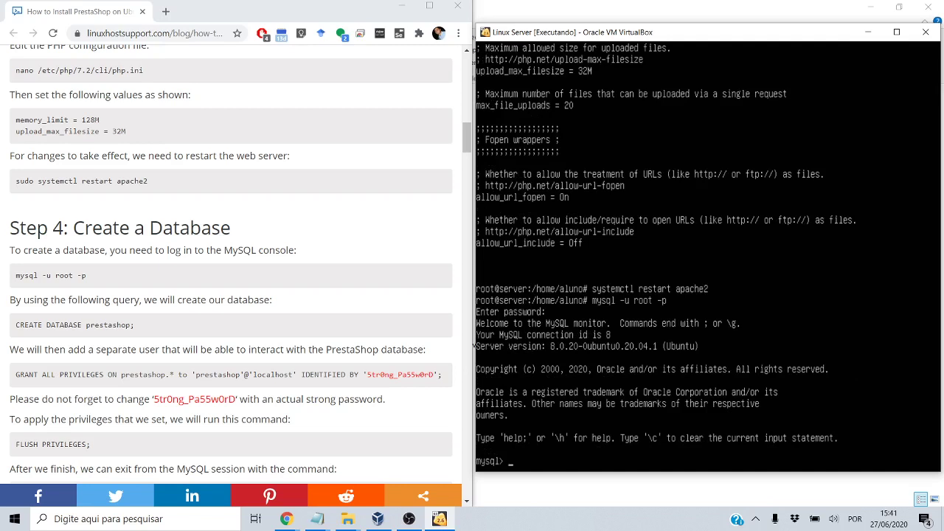
# Run 'create database prestashop;' at the mysql> prompt, then check the guide's GRANT statement
pyautogui.write('reate database prestashop')
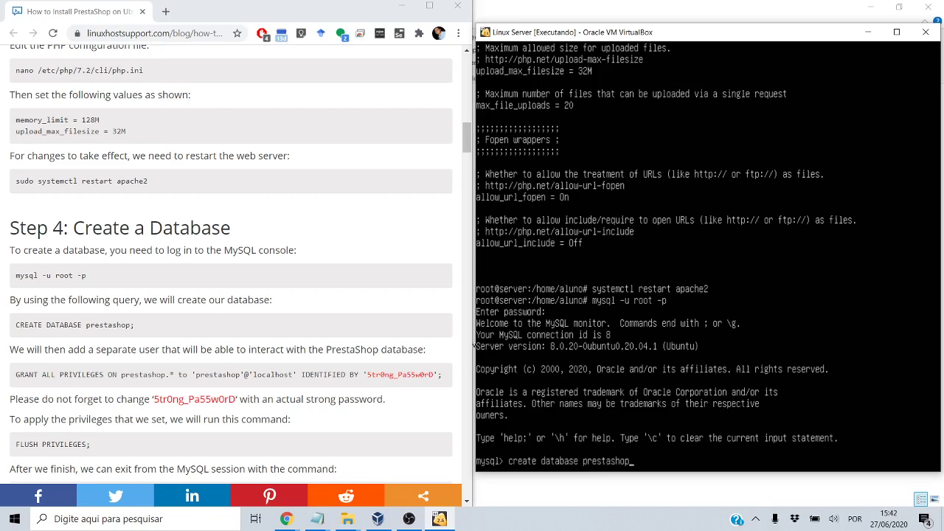
pyautogui.write(';')
pyautogui.press('Return')
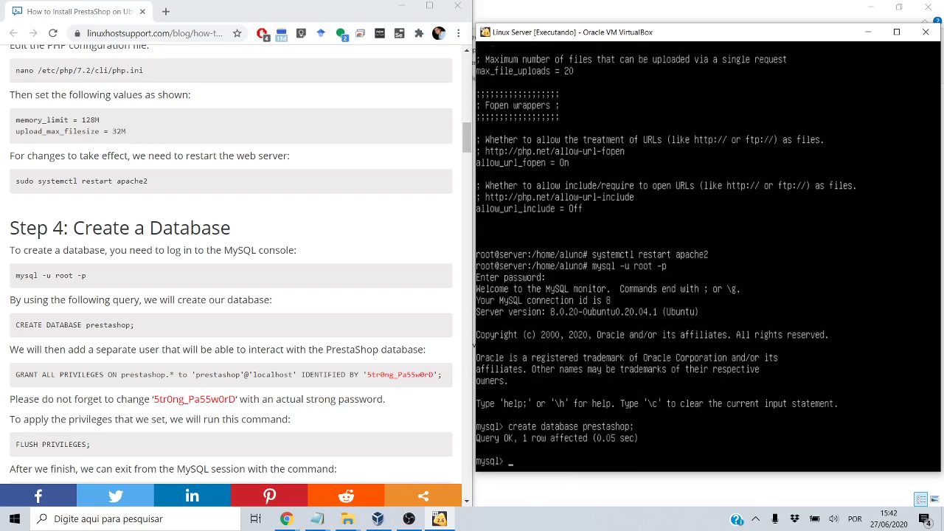
pyautogui.doubleClick(159, 372)
pyautogui.scroll(-1, 159, 371)
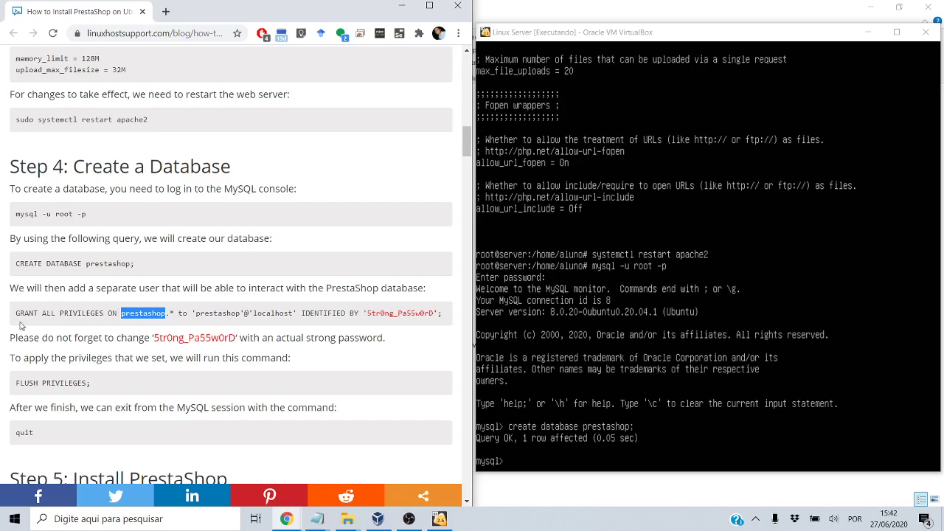
pyautogui.moveTo(17, 313); pyautogui.dragTo(364, 313)
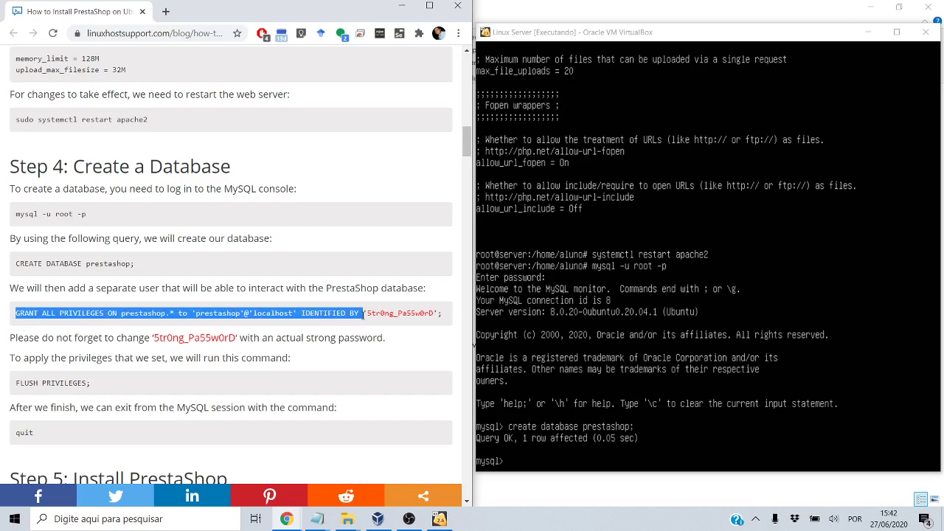
pyautogui.click(317, 519)
# Bring the Notas.txt notes listing the earlier MySQL setup commands to the front
pyautogui.click(332, 483)
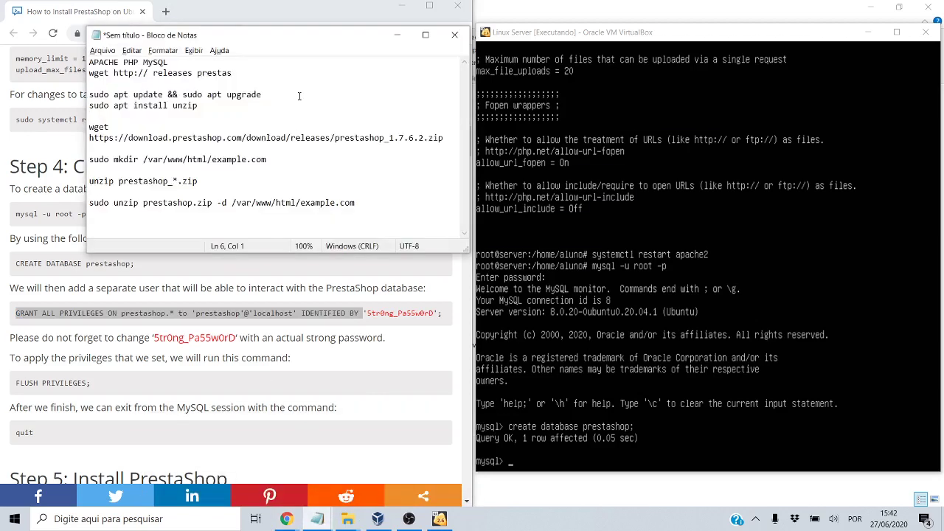
pyautogui.click(181, 107)
pyautogui.click(315, 521)
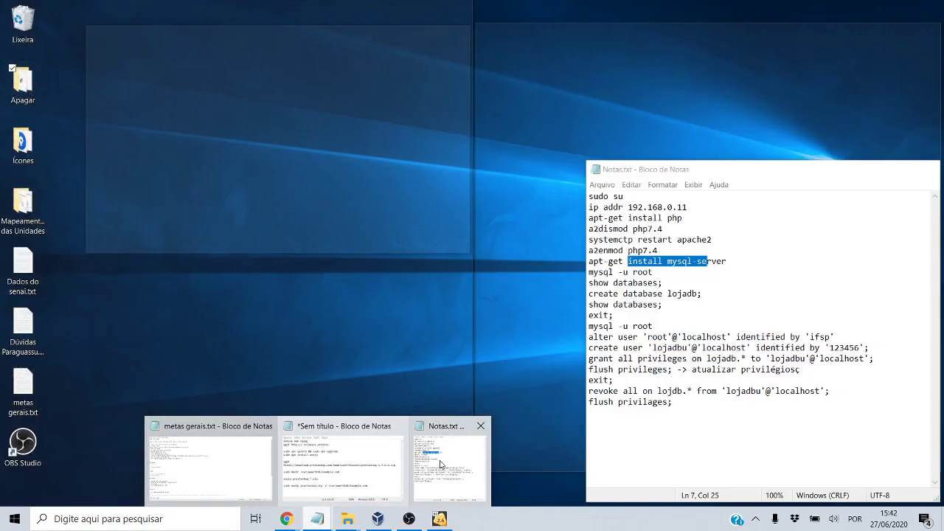
pyautogui.click(441, 464)
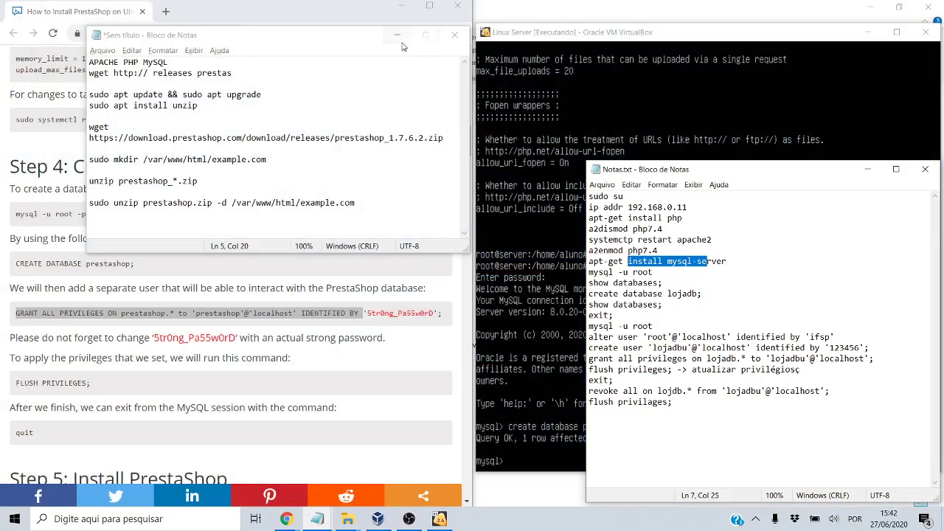
pyautogui.click(322, 521)
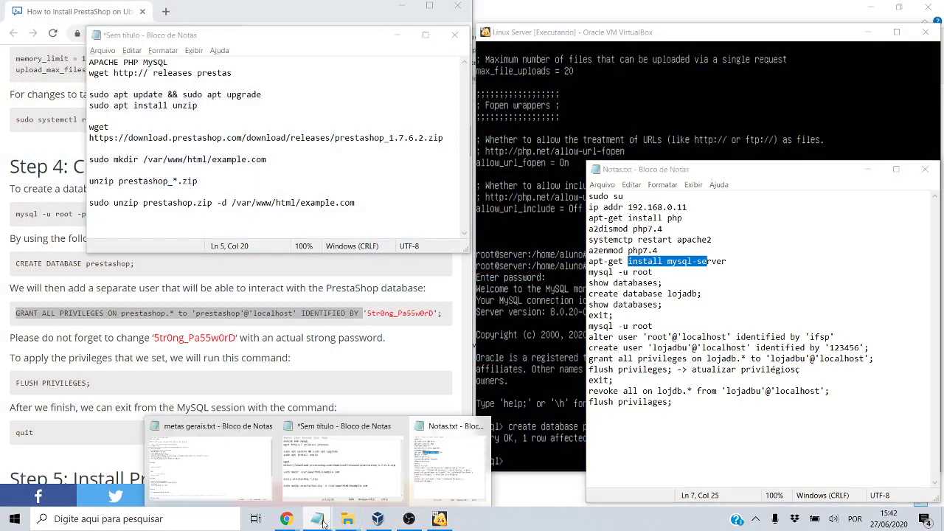
# Expand Meu Drive > 2020 > IF > Matéria > Manutenção de Computadores II > COVID-19 in File Explorer
pyautogui.moveTo(439, 470)
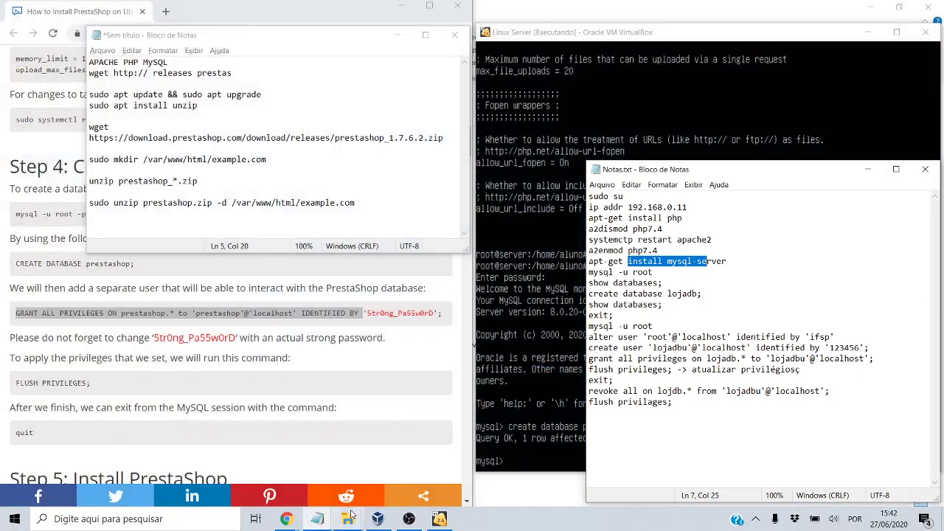
pyautogui.moveTo(348, 519)
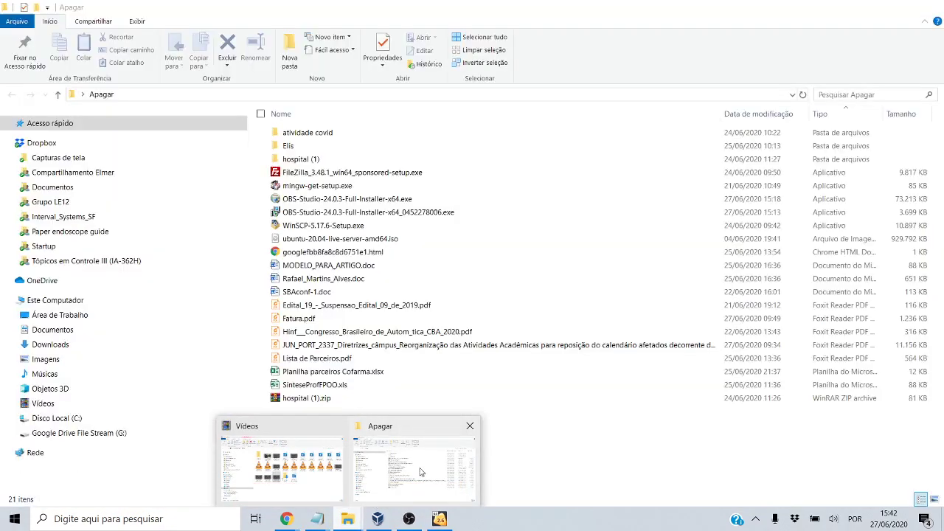
pyautogui.click(325, 472)
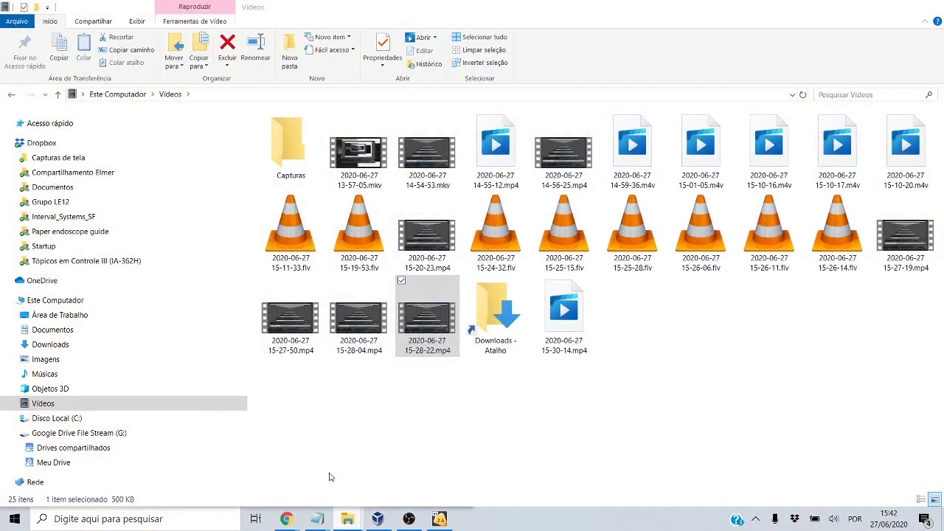
pyautogui.click(11, 433)
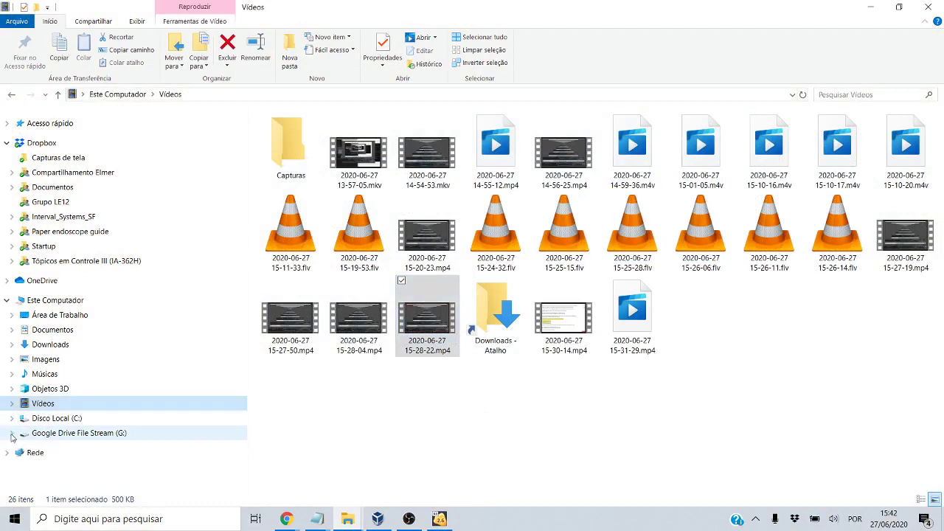
pyautogui.click(12, 436)
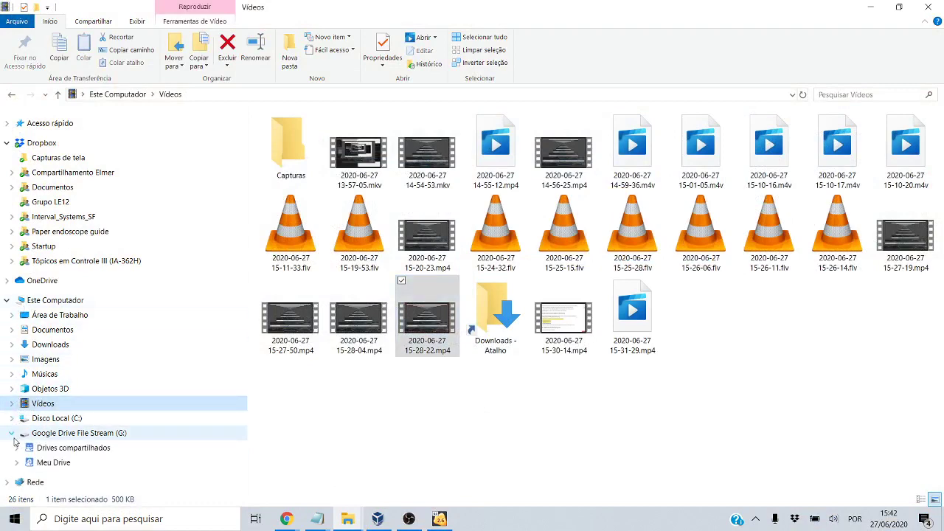
pyautogui.click(16, 462)
pyautogui.click(22, 442)
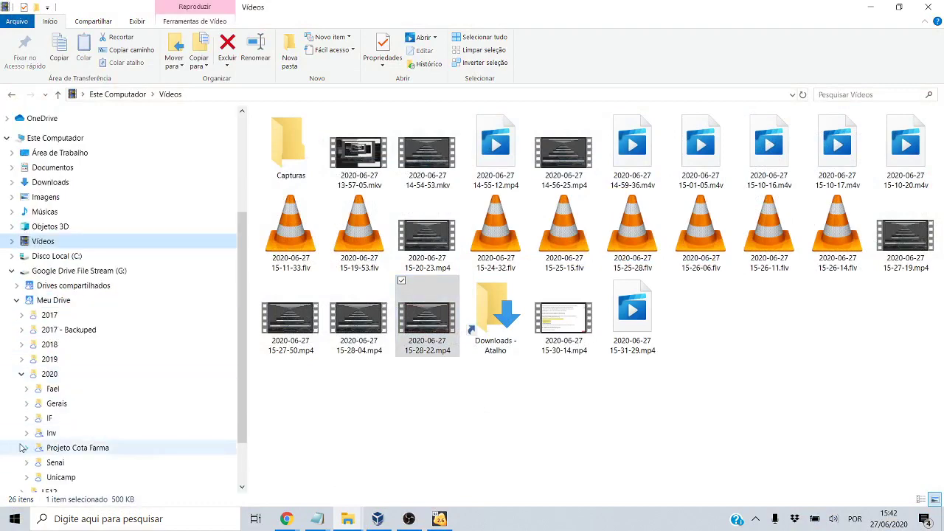
pyautogui.click(27, 418)
pyautogui.click(31, 423)
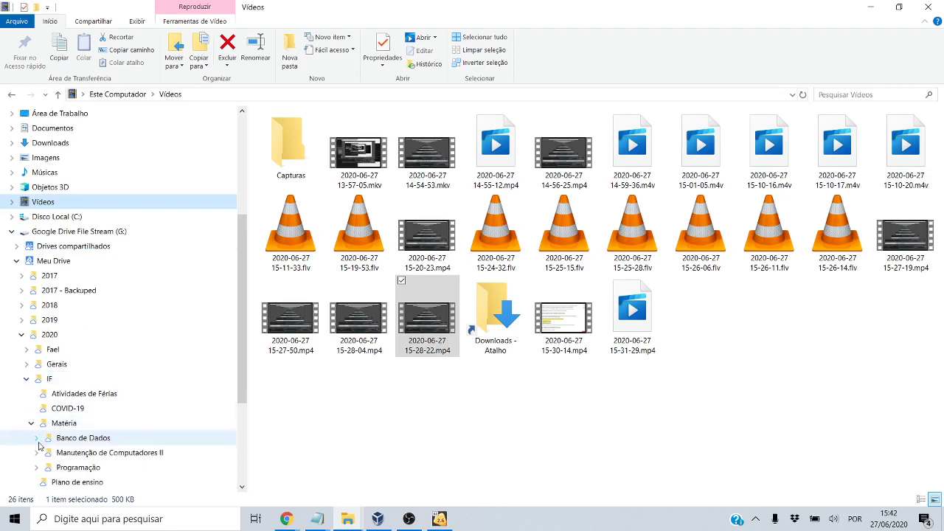
pyautogui.click(37, 452)
pyautogui.click(42, 438)
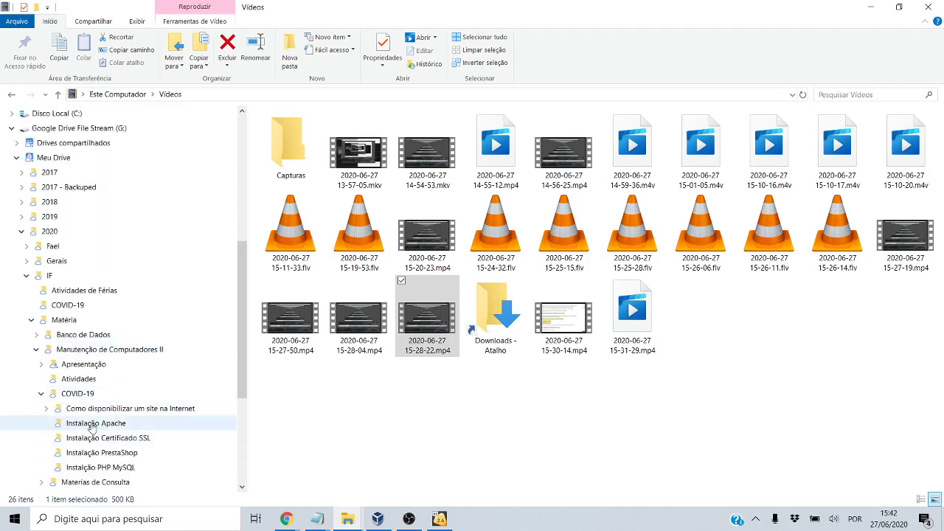
# Open notas.txt from the Instalação PrestaShop folder in Notepad
pyautogui.click(123, 454)
pyautogui.doubleClick(352, 135)
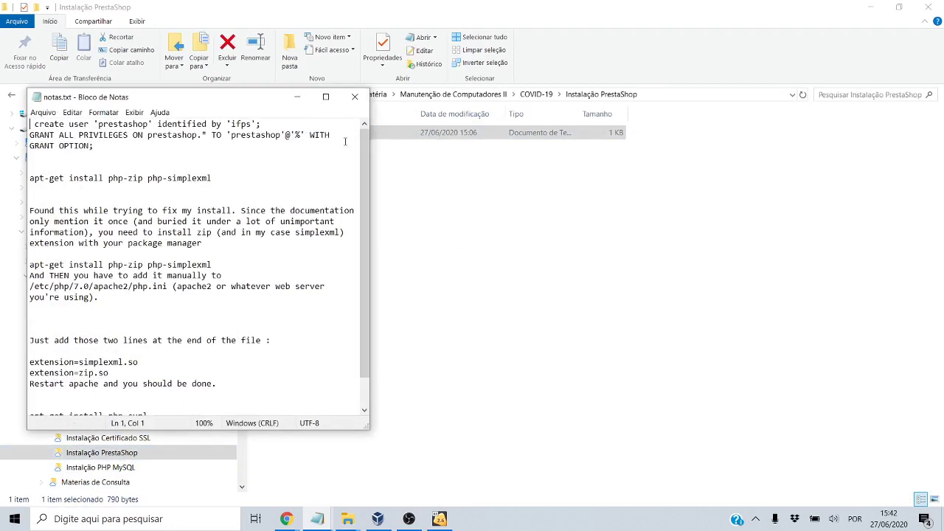
pyautogui.click(870, 7)
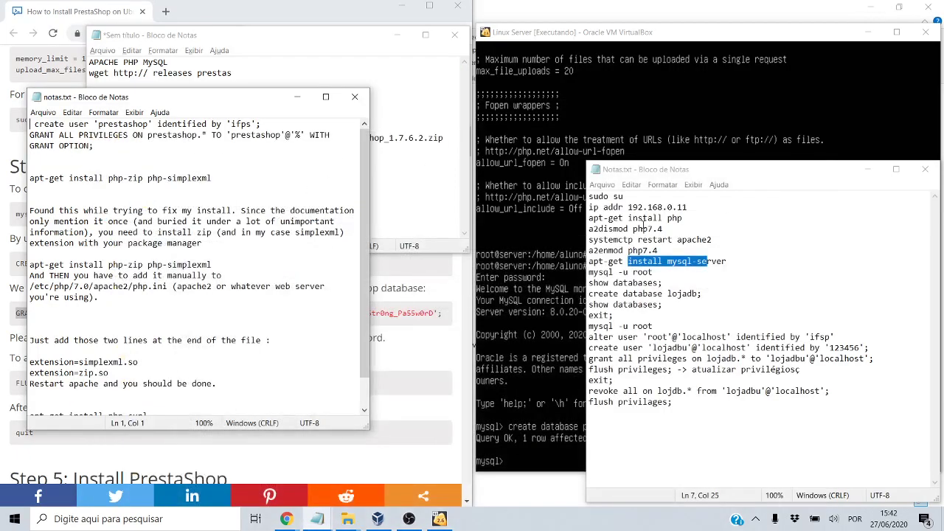
# Create the MySQL user 'prestashop' with its password, following the notas.txt commands
pyautogui.click(868, 169)
pyautogui.moveTo(371, 247); pyautogui.dragTo(461, 247)
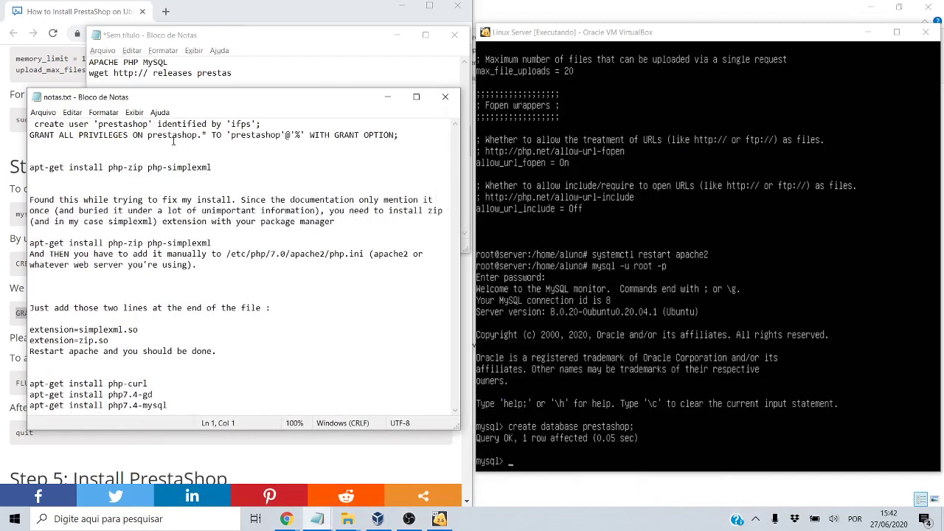
pyautogui.moveTo(103, 124); pyautogui.dragTo(118, 124)
pyautogui.click(664, 295)
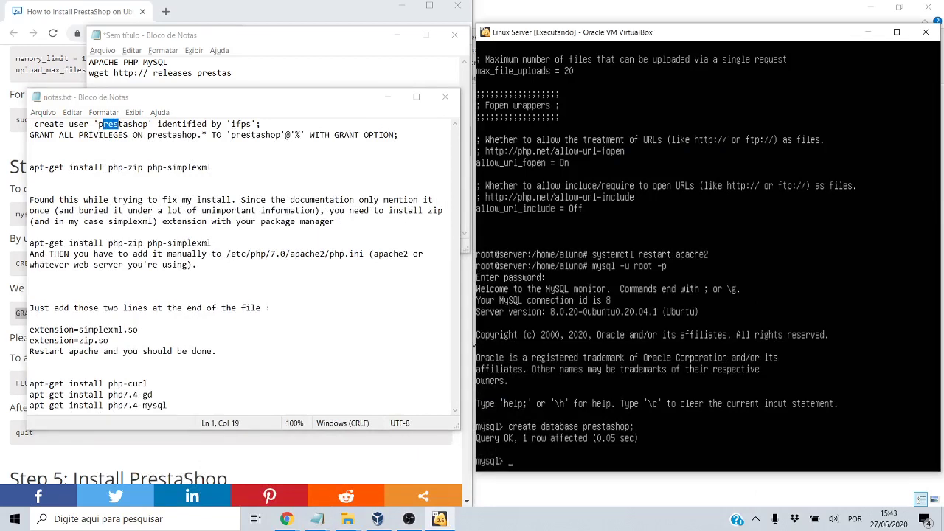
pyautogui.write("create user 'prestashop' identi")
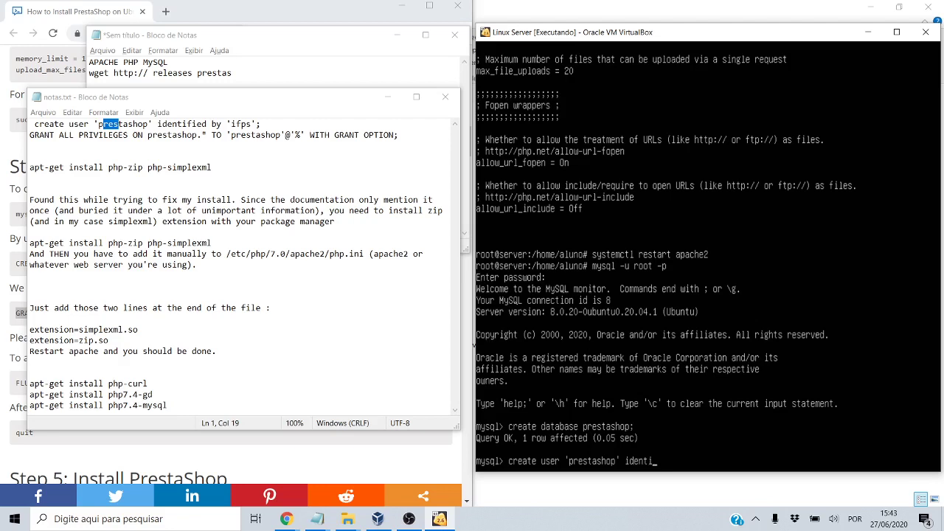
pyautogui.write("fied by 'ifsp';")
pyautogui.press('Return')
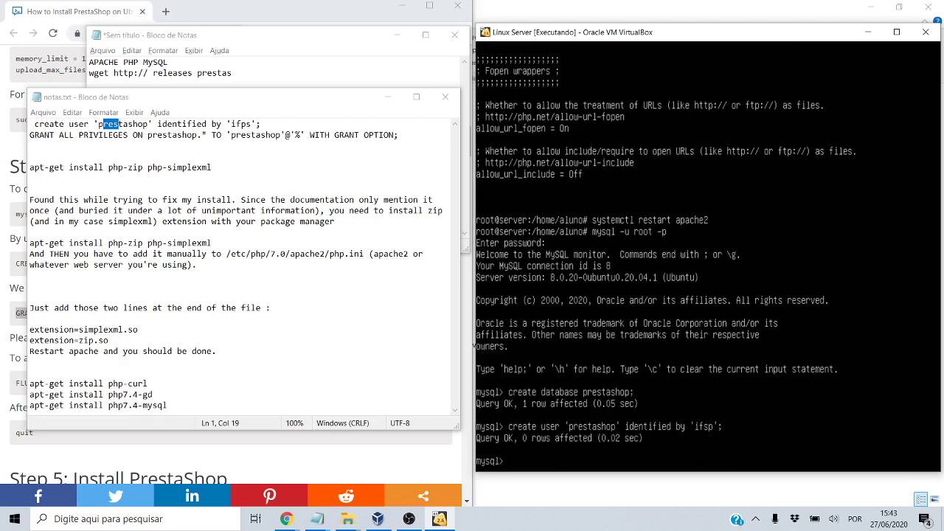
pyautogui.click(232, 169)
pyautogui.scroll(5, 232, 168)
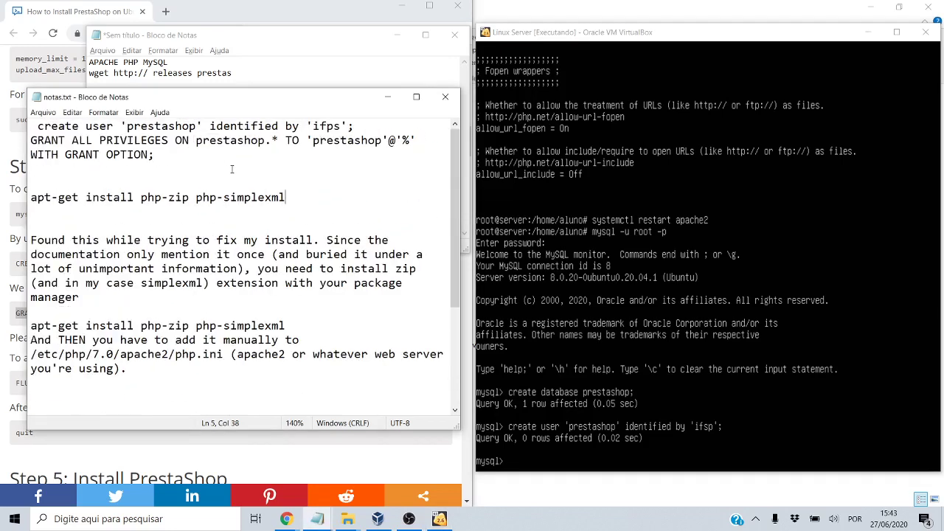
pyautogui.moveTo(163, 127); pyautogui.dragTo(187, 127)
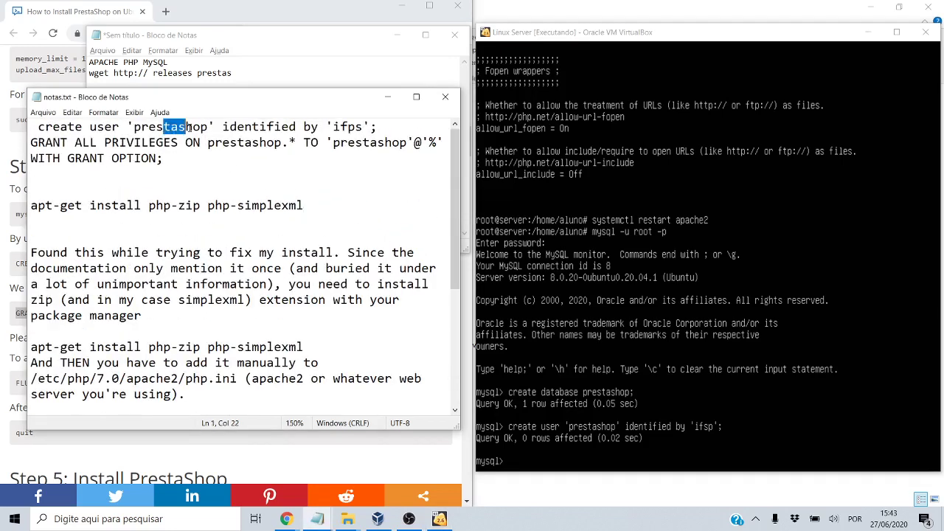
pyautogui.hotkey('alt', 'Tab')
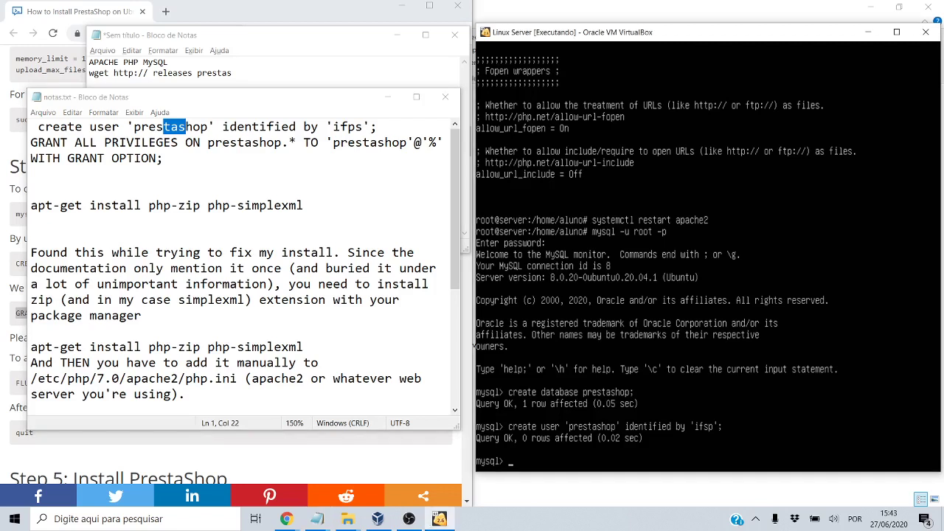
# Grant all privileges on prestashop.* to 'prestashop'@'%' with grant option
pyautogui.write('grant all privileges on pre')
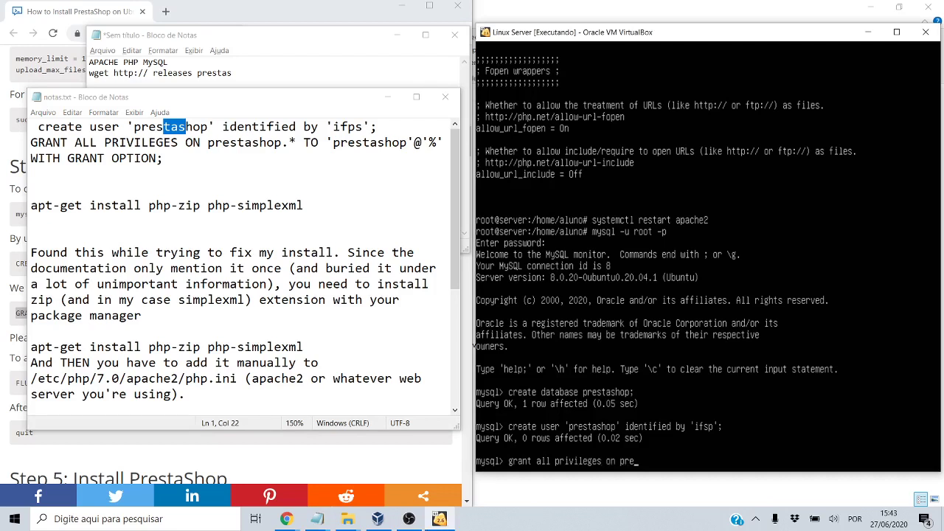
pyautogui.write("stashop.* to 'prestashop'@")
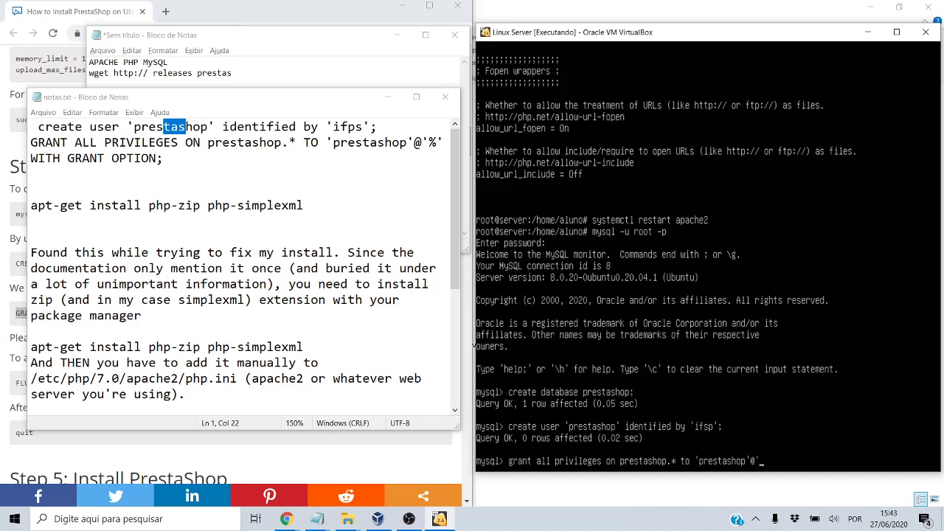
pyautogui.write("'%' with grant option;")
pyautogui.press('Return')
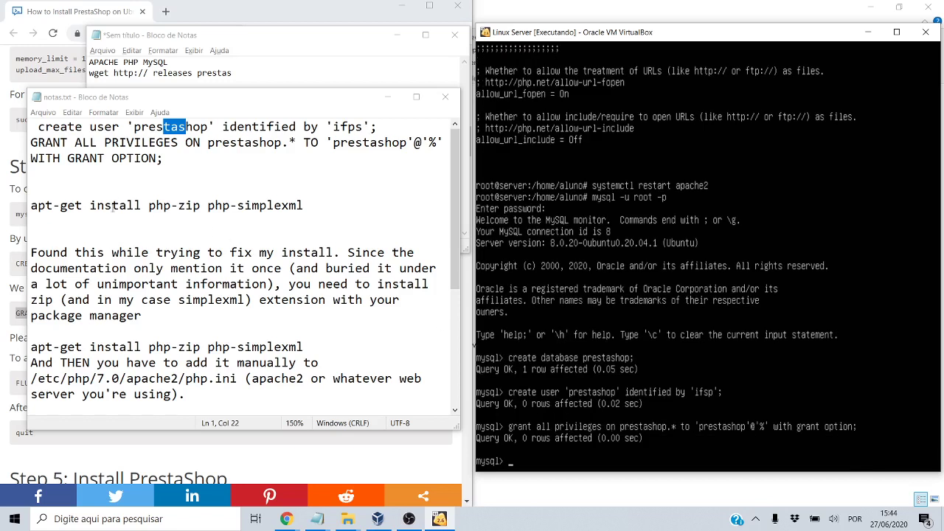
pyautogui.doubleClick(322, 12)
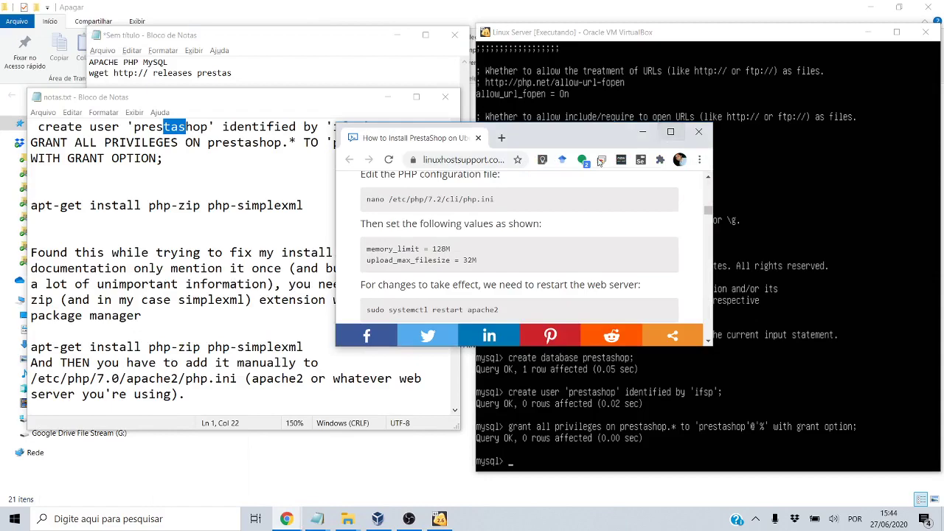
# Snap the tutorial browser to the left half and the server window to the right
pyautogui.press('super+Left')
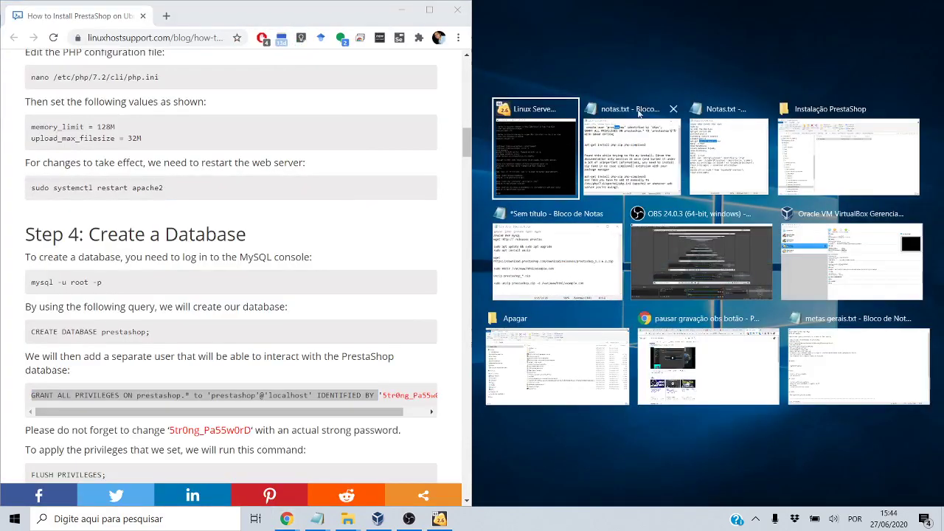
pyautogui.click(569, 136)
pyautogui.click(410, 519)
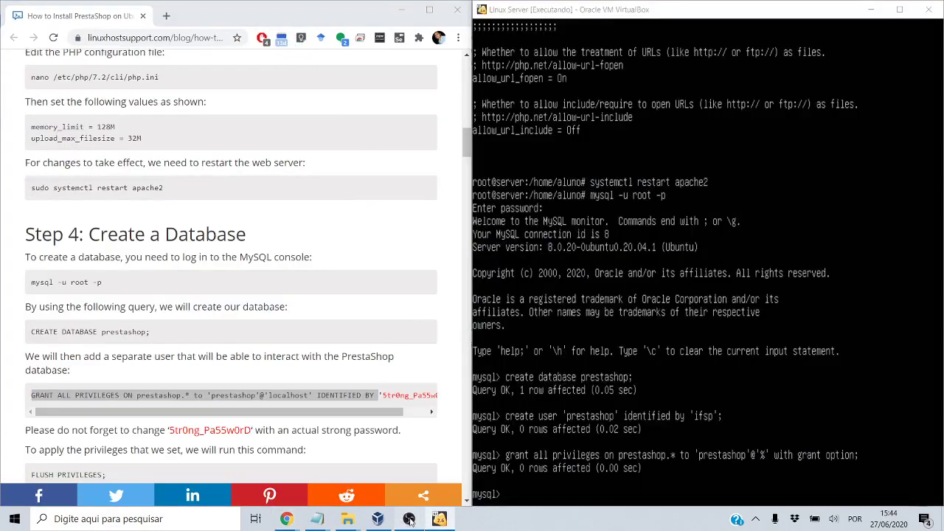
pyautogui.click(409, 519)
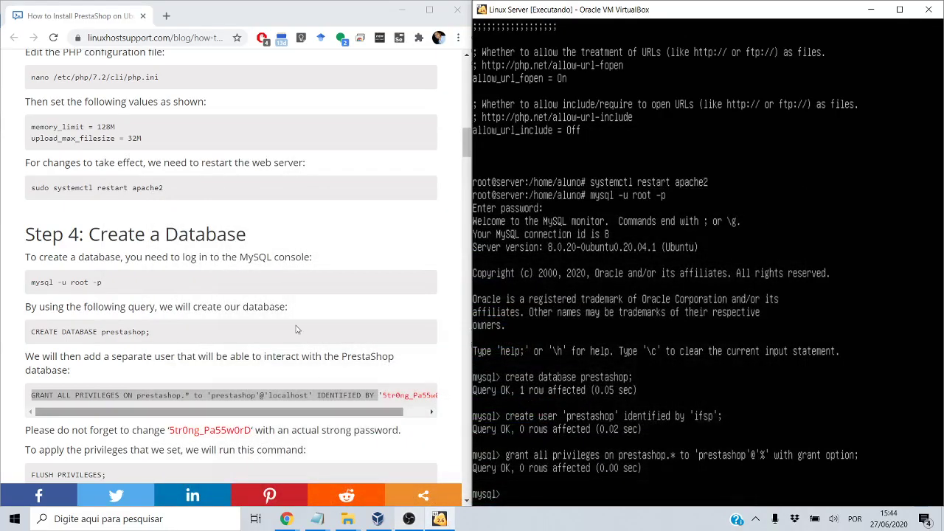
pyautogui.scroll(-3, 150, 380)
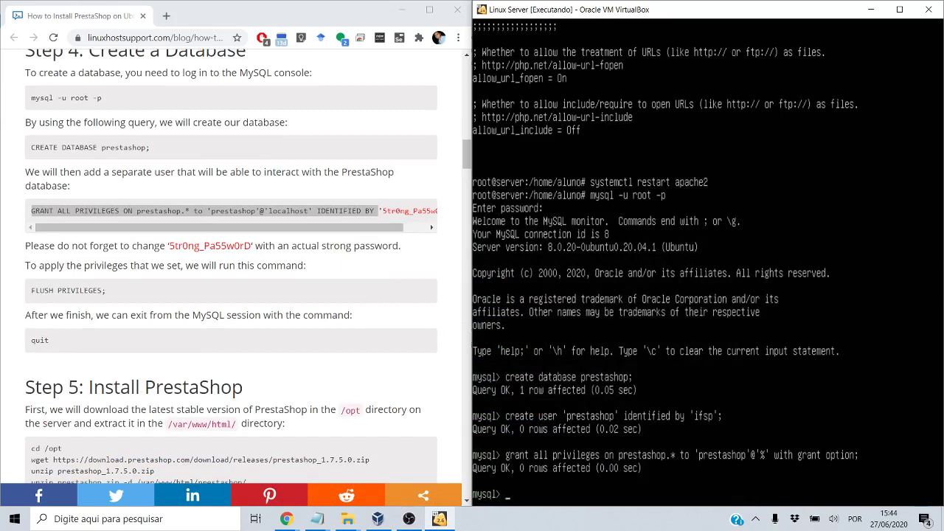
# Run 'flush privileges;' and then 'quit;' to leave the MySQL console
pyautogui.write('flush privileges;')
pyautogui.press('Return')
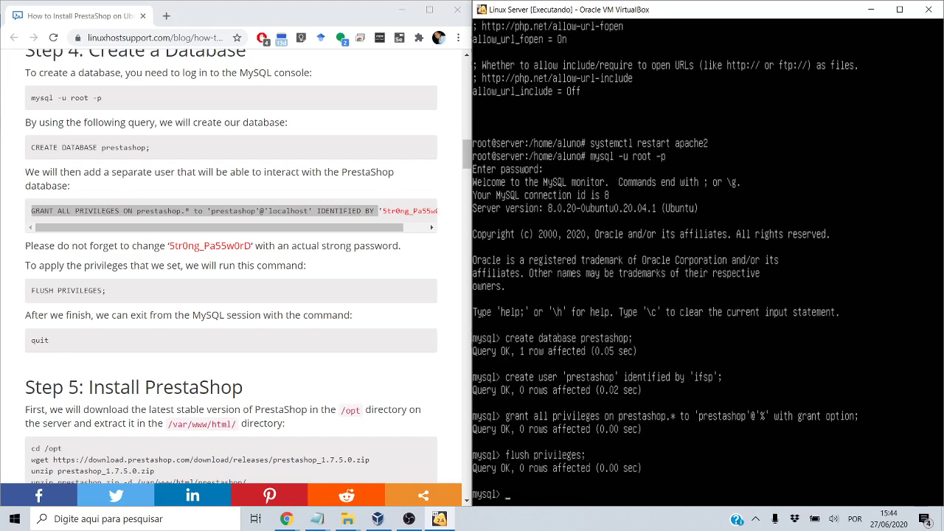
pyautogui.write('quit;')
pyautogui.press('Return')
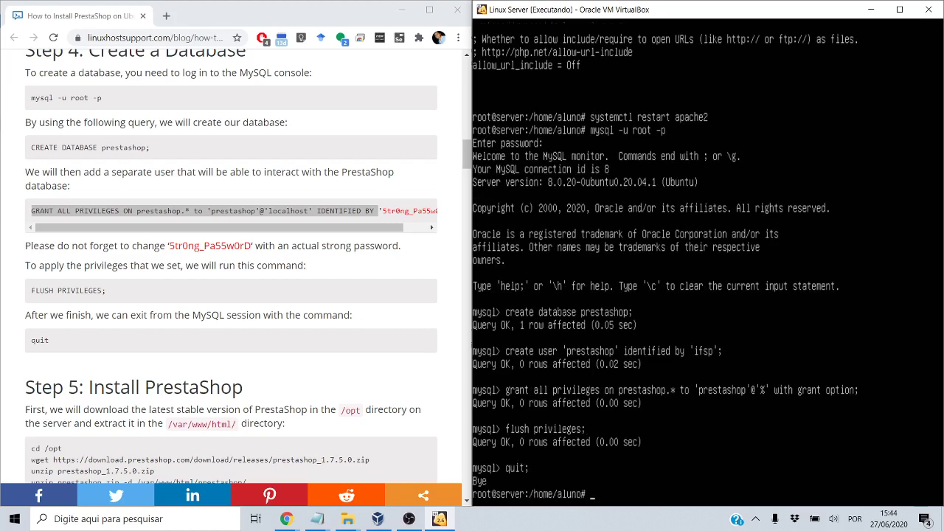
pyautogui.click(288, 385)
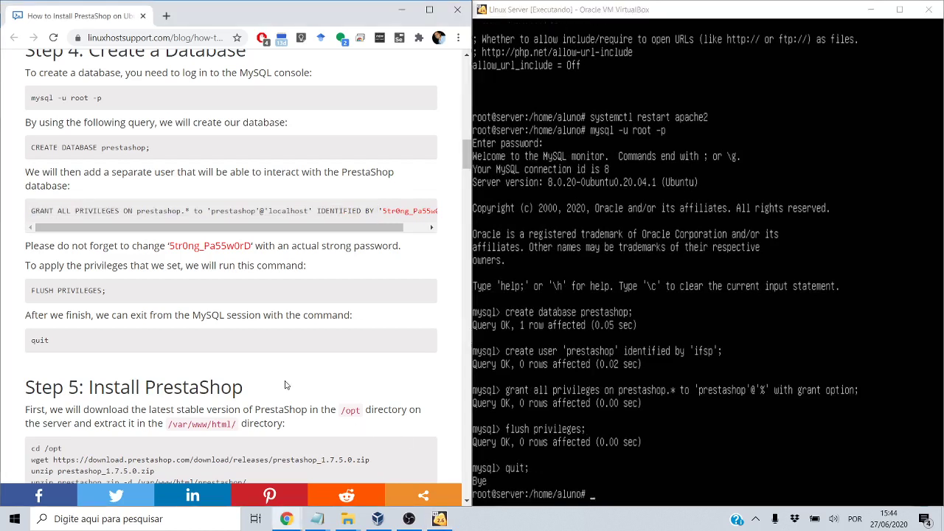
pyautogui.scroll(-2, 285, 381)
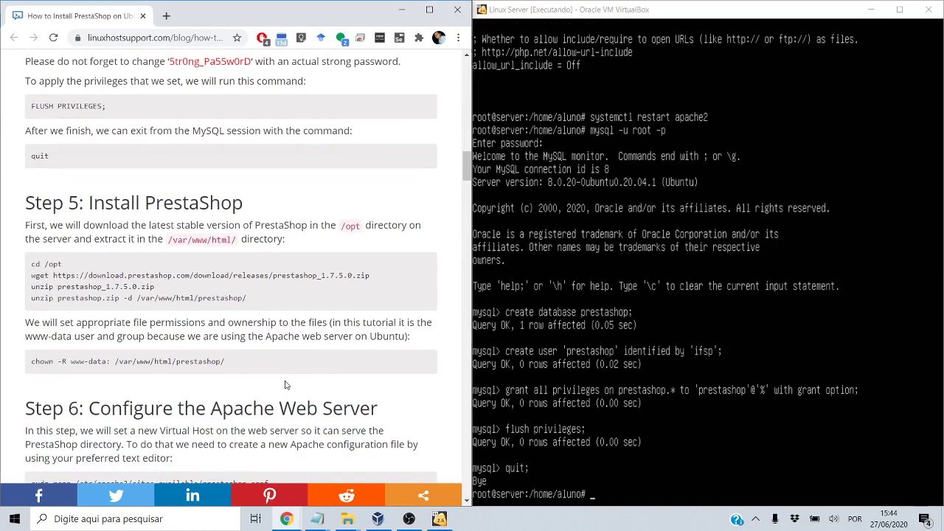
pyautogui.scroll(-1, 77, 313)
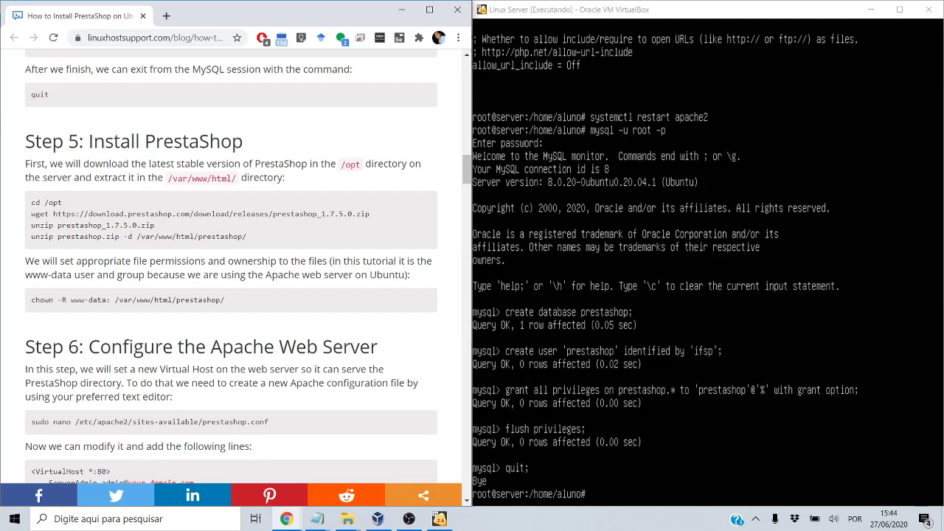
# Change into the /opt directory on the server with 'cd /opt'
pyautogui.click(664, 236)
pyautogui.write('cd')
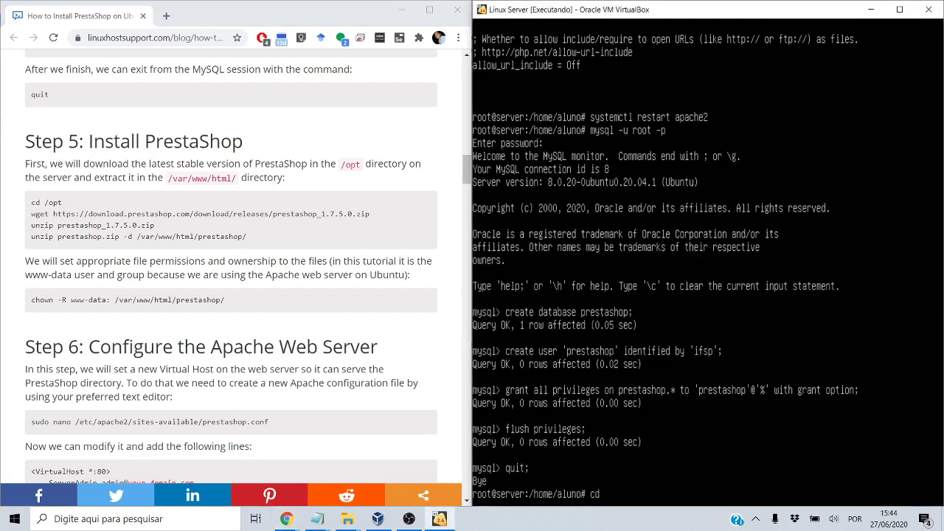
pyautogui.write(' /opt')
pyautogui.press('Return')
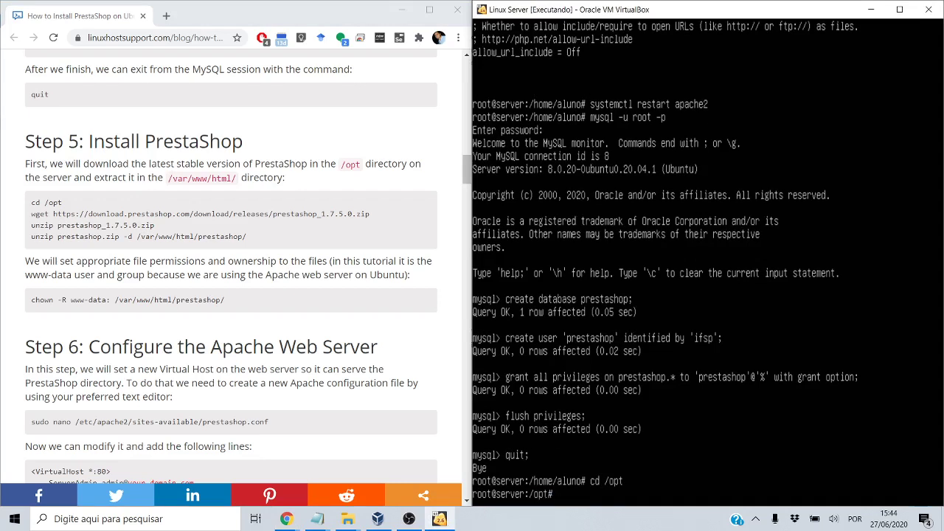
# Download prestashop_1.7.5.0.zip from download.prestashop.com/download/releases with wget
pyautogui.write('wget https?')
pyautogui.press('BackSpace')
pyautogui.write('://download')
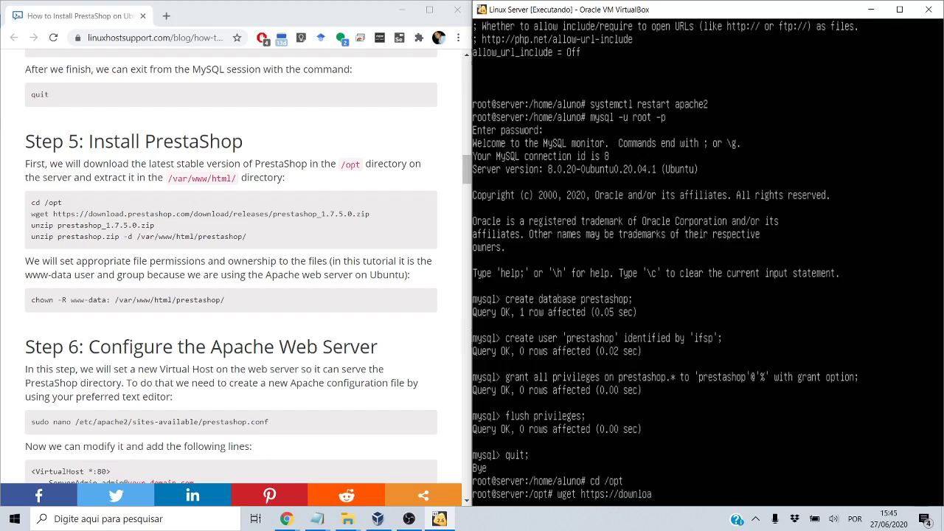
pyautogui.write('estashop.com/download')
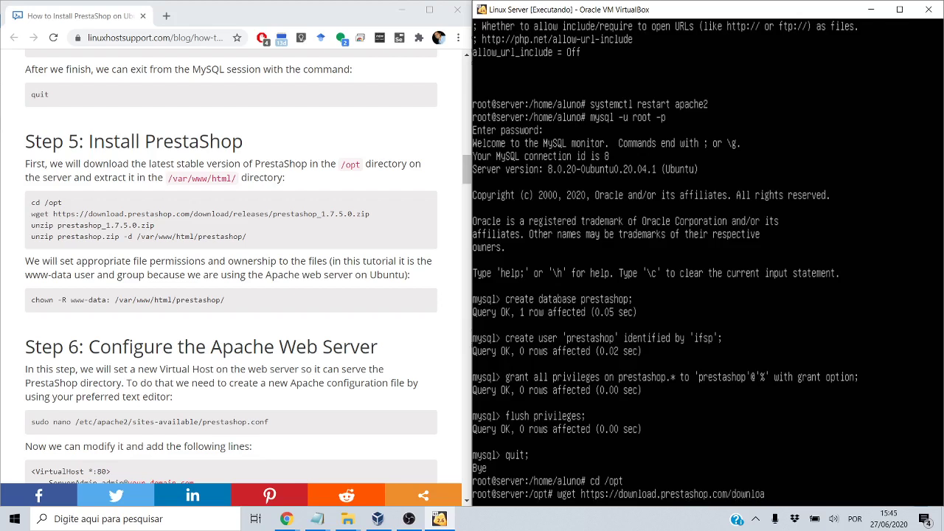
pyautogui.write('/rel')
pyautogui.write('se')
pyautogui.press('BackSpace')
pyautogui.press('BackSpace')
pyautogui.write('eases/presta')
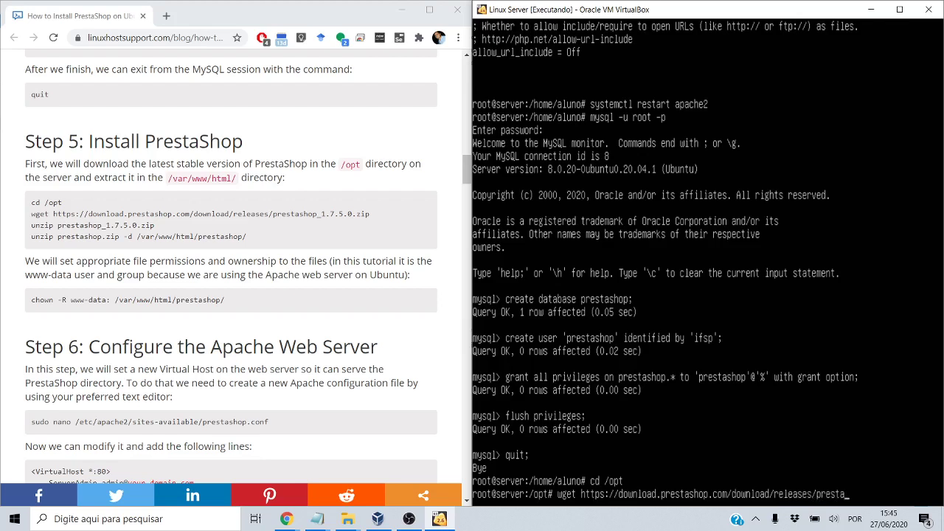
pyautogui.write('shop_1')
pyautogui.write('.7.5.0.zip')
pyautogui.press('Return')
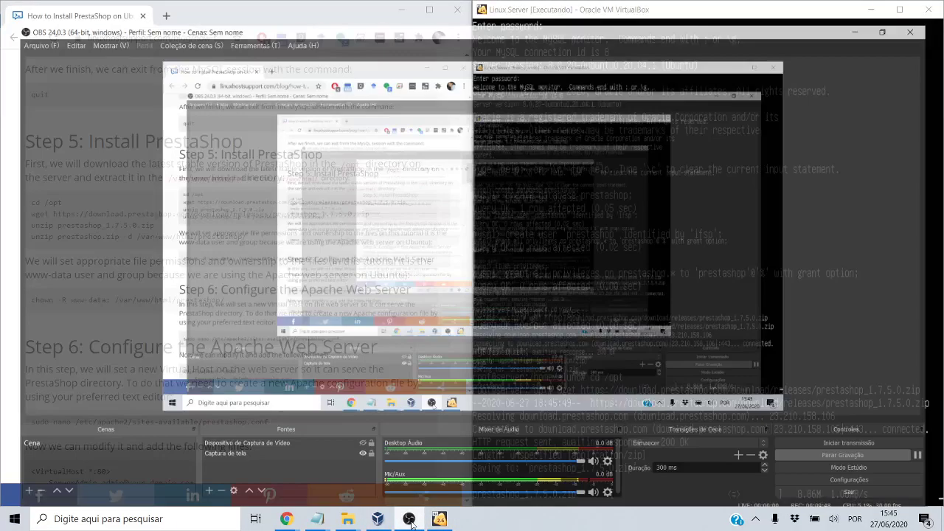
pyautogui.click(440, 519)
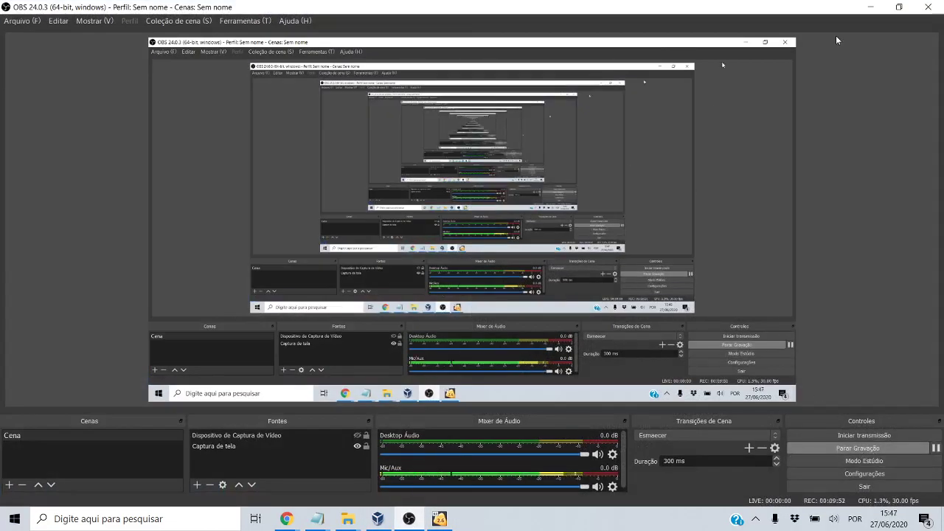
pyautogui.click(871, 7)
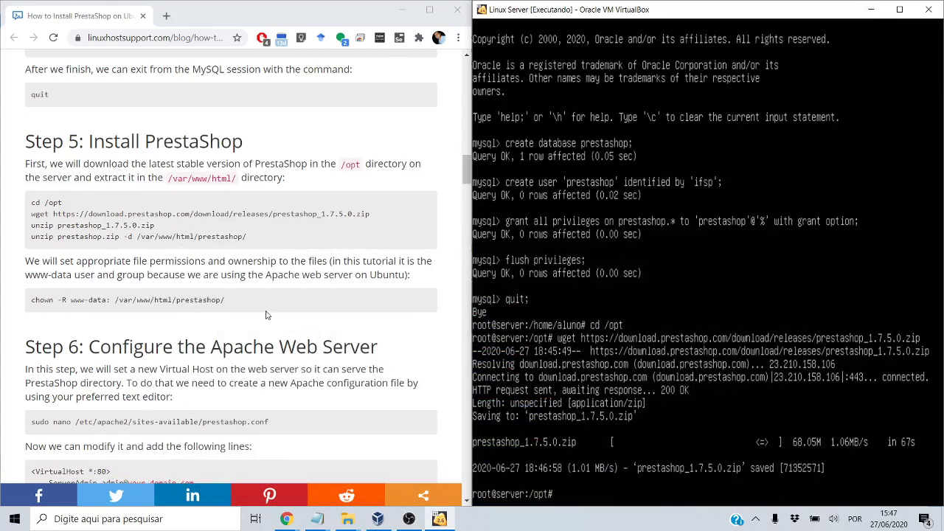
# Install the unzip package with 'apt install unzip' after the first unzip attempt fails
pyautogui.doubleClick(60, 225)
pyautogui.hotkey('alt', 'Tab')
pyautogui.write('unzip')
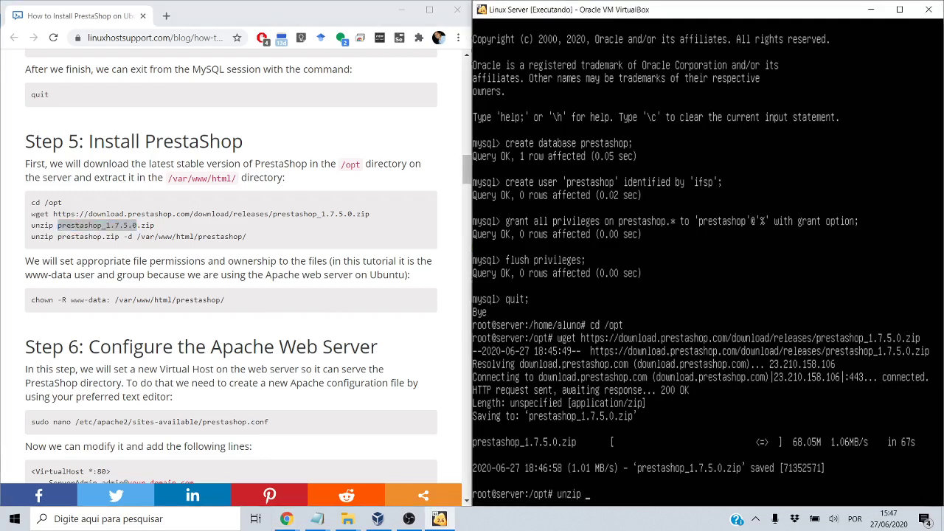
pyautogui.write(' p')
pyautogui.press('Tab')
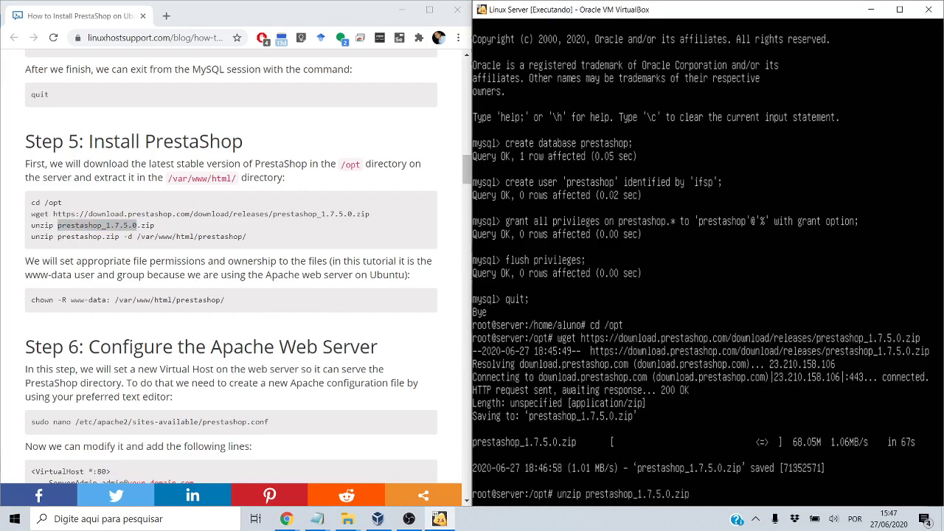
pyautogui.press('Return')
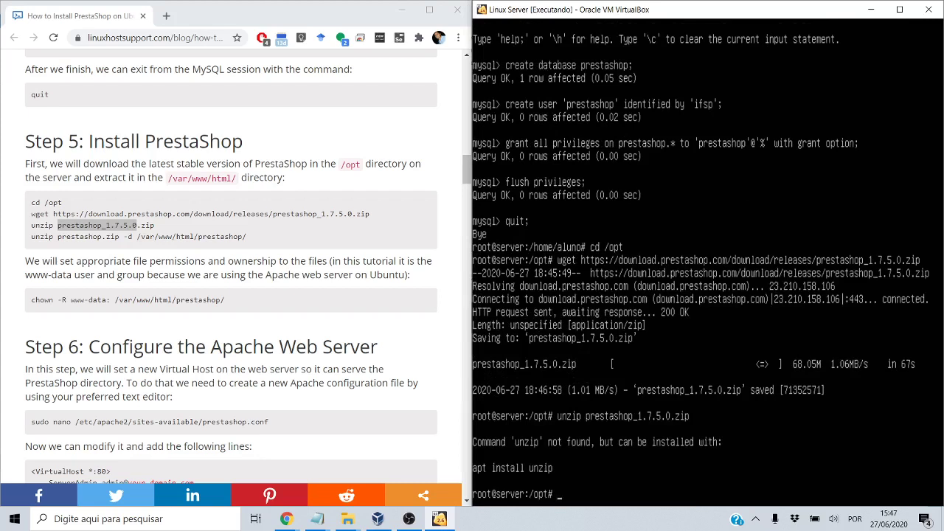
pyautogui.write('apt install unzip')
pyautogui.press('Return')
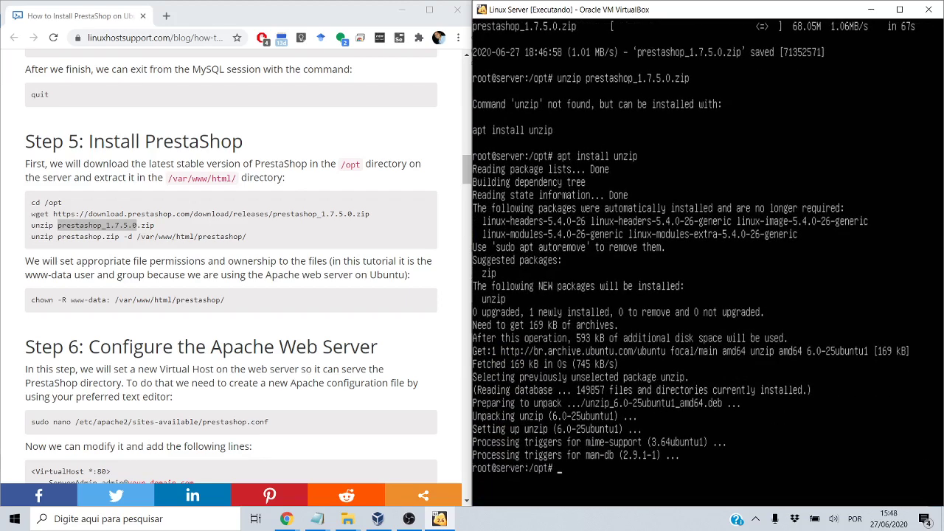
# Rerun the unzip of prestashop_1.7.5.0.zip and list the extracted files in /opt
pyautogui.press('Up')
pyautogui.press('Up')
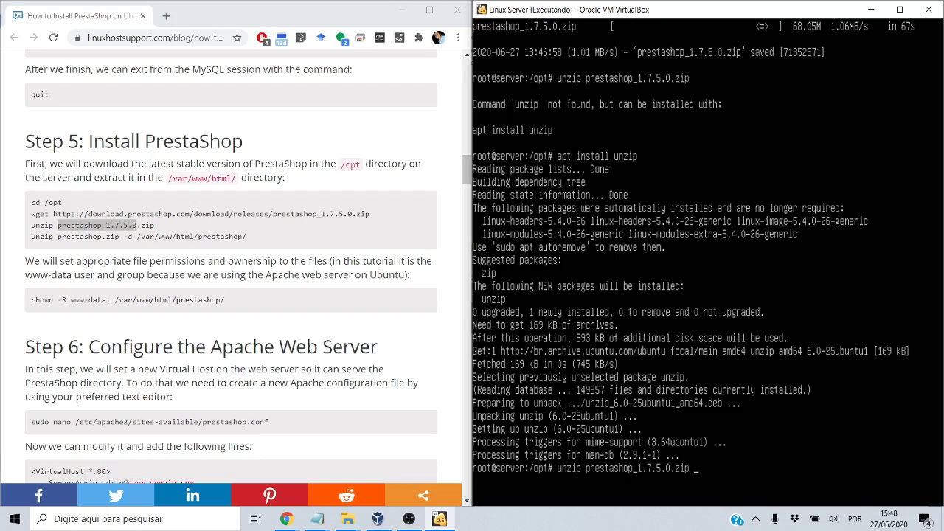
pyautogui.press('Return')
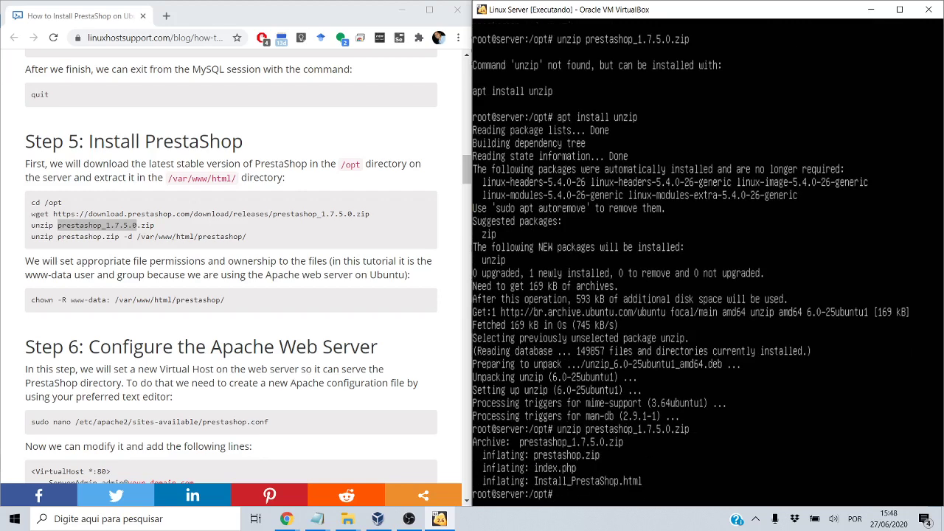
pyautogui.write('ls')
pyautogui.press('Return')
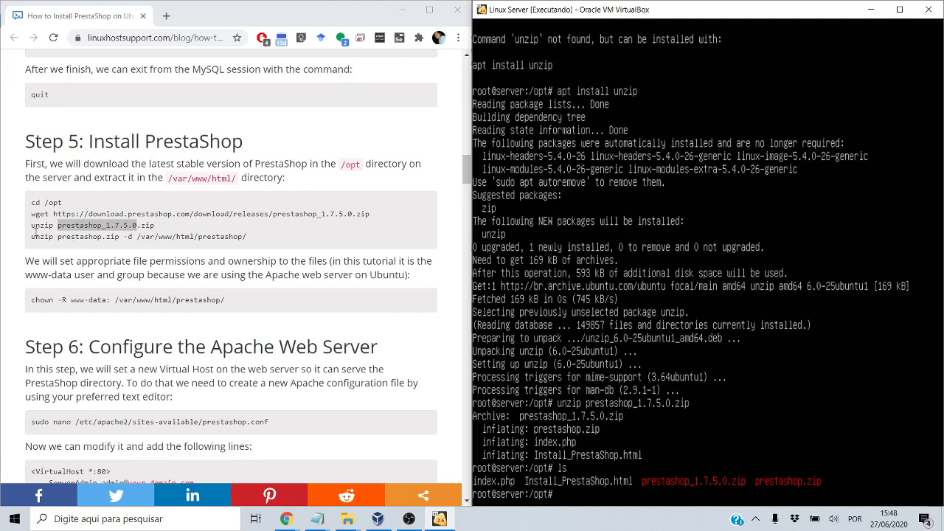
# Run 'unzip prestashop.zip -d /var/www/html/prestashop' to extract the store files
pyautogui.doubleClick(35, 236)
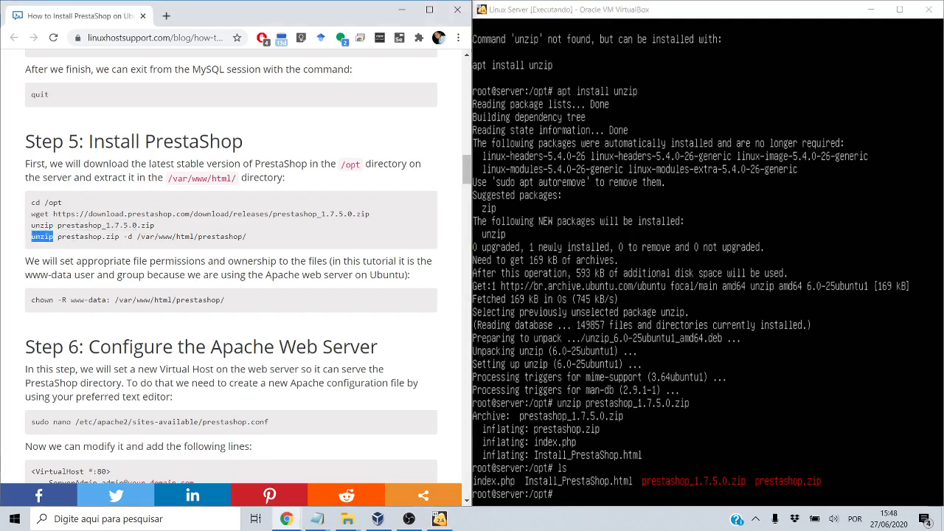
pyautogui.hotkey('alt', 'Tab')
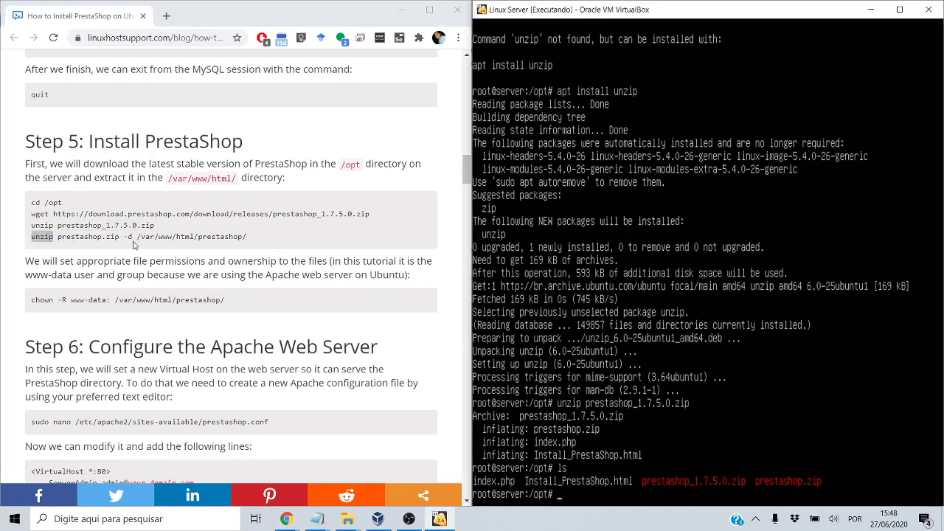
pyautogui.click(154, 236)
pyautogui.doubleClick(163, 236)
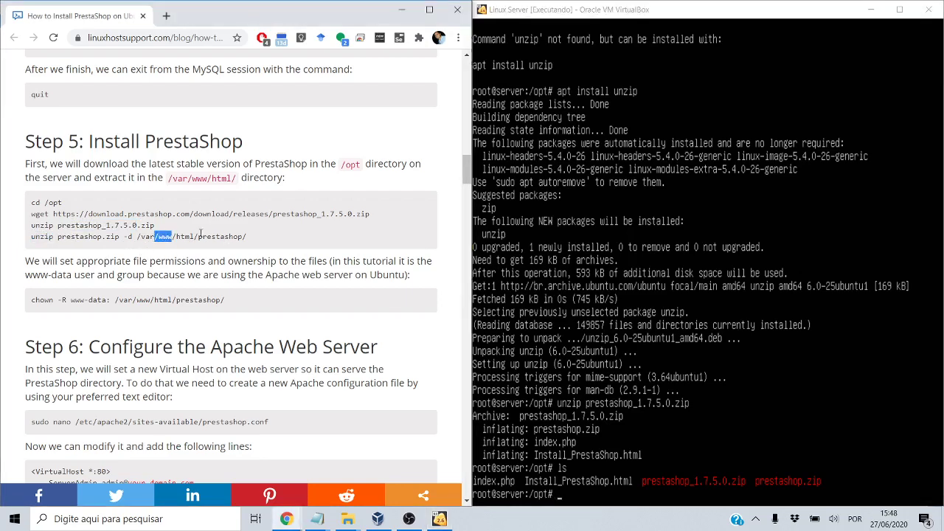
pyautogui.hotkey('alt', 'Tab')
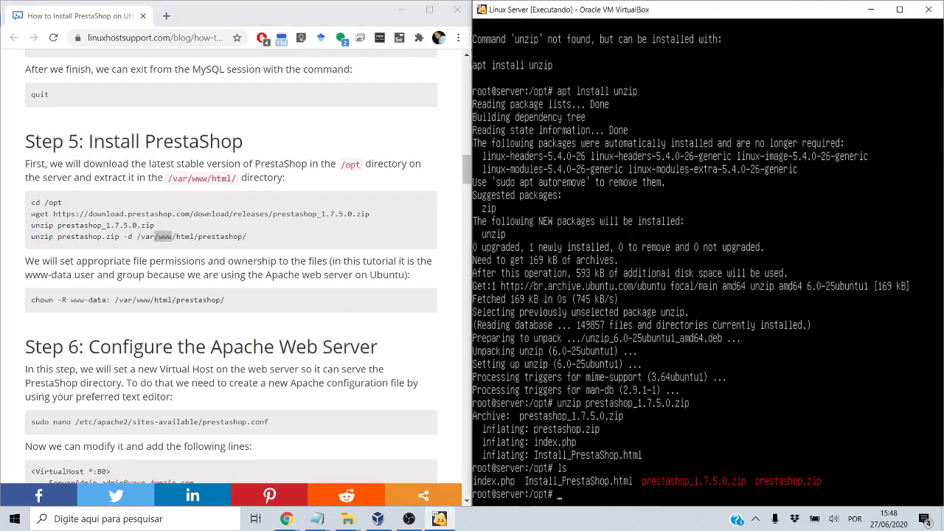
pyautogui.write('unzip pr')
pyautogui.press('Tab')
pyautogui.write('.')
pyautogui.press('Tab')
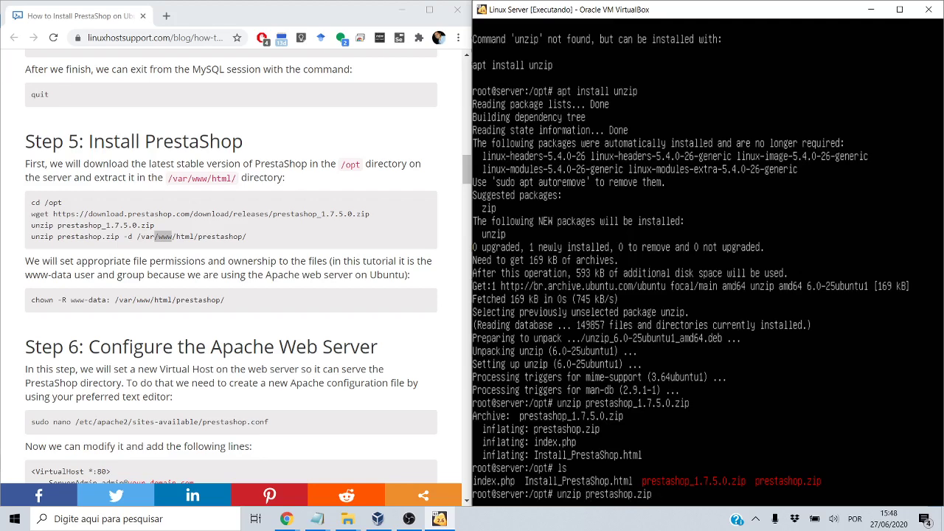
pyautogui.write('-d /var/www/html/prestas')
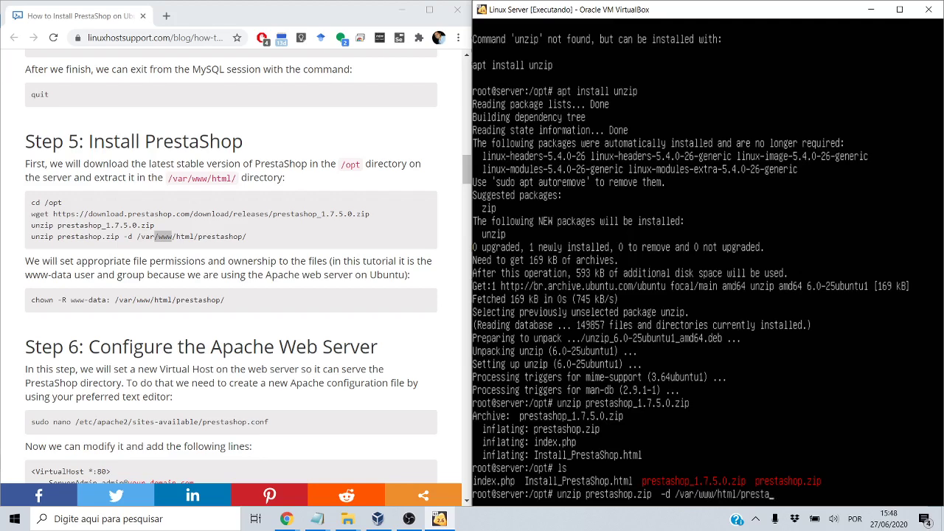
pyautogui.write('hop')
pyautogui.press('Return')
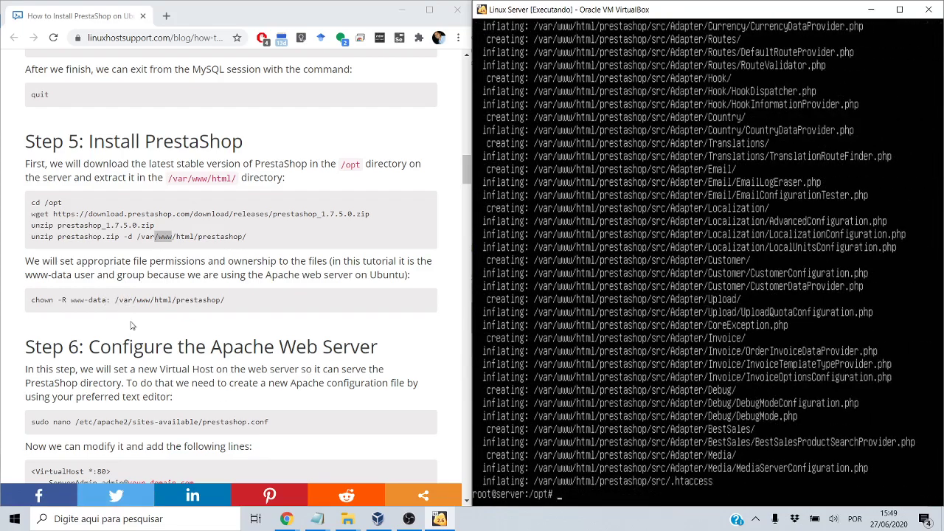
pyautogui.doubleClick(77, 301)
pyautogui.moveTo(71, 300); pyautogui.dragTo(103, 300)
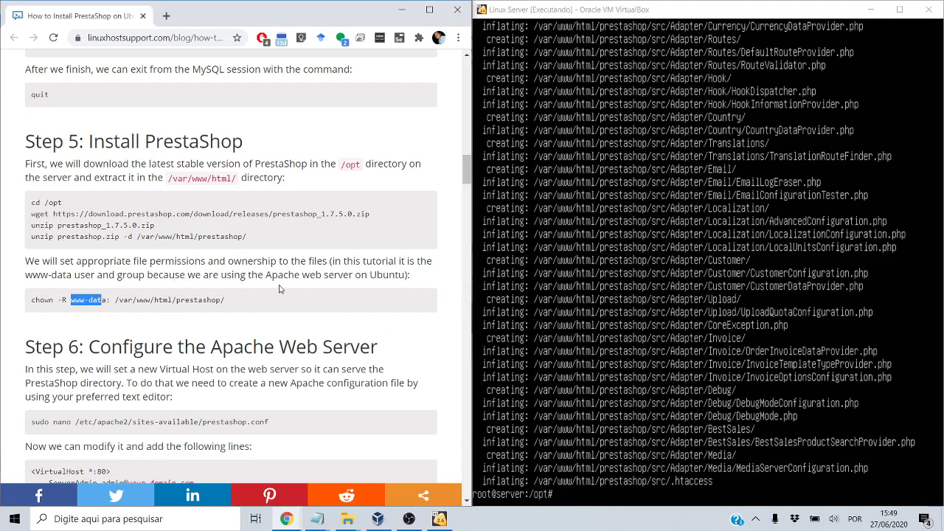
# Run 'chown -R www-data: /var/www/html/prestashop/' and scroll the tutorial to Step 6
pyautogui.hotkey('alt', 'Tab')
pyautogui.write('ch')
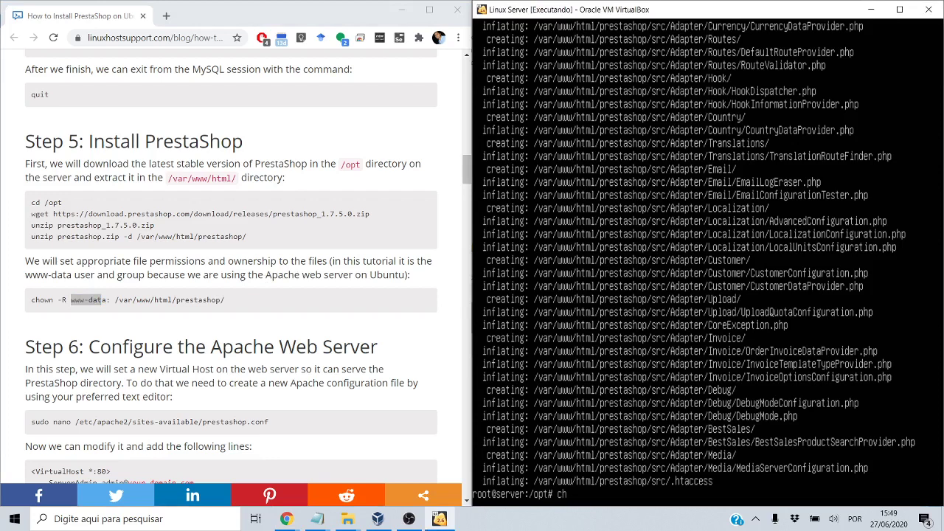
pyautogui.write('own -R www-data:')
pyautogui.write('/var/www/')
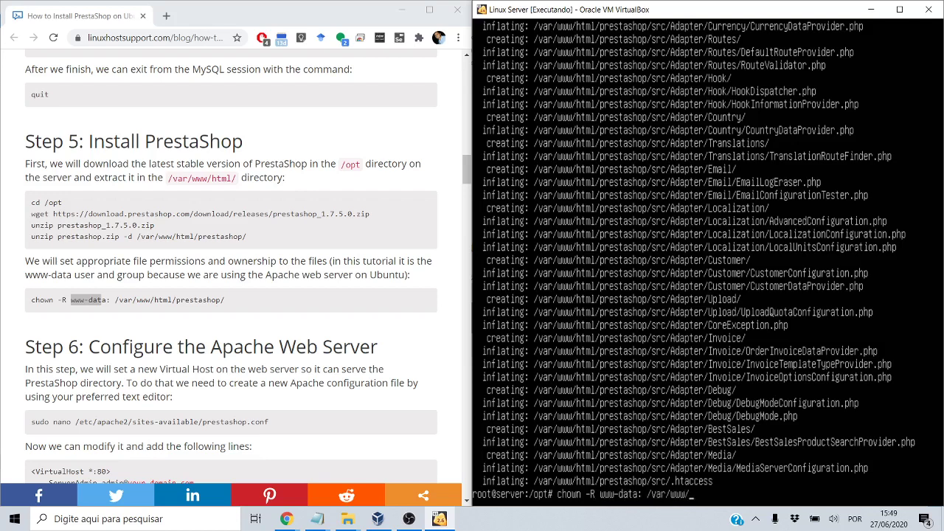
pyautogui.write('html/prestashop/')
pyautogui.press('Return')
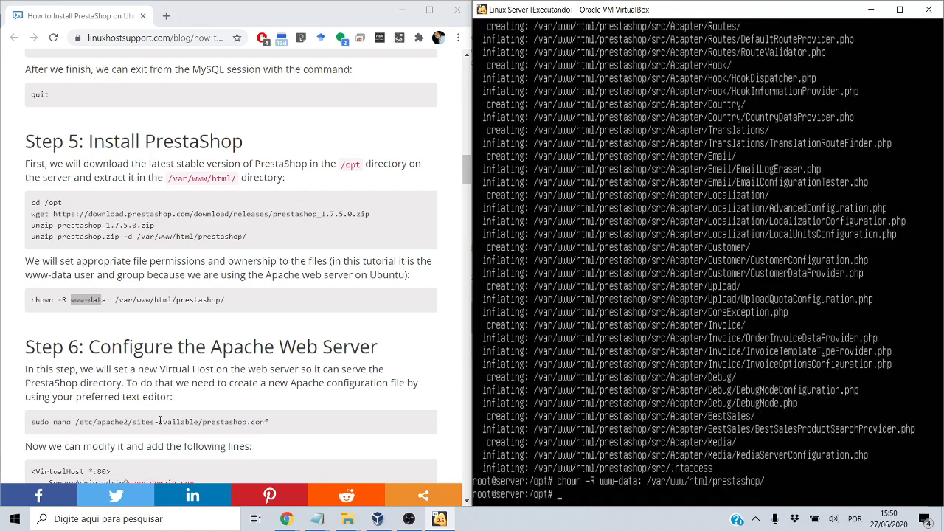
pyautogui.doubleClick(146, 383)
pyautogui.scroll(-3, 146, 383)
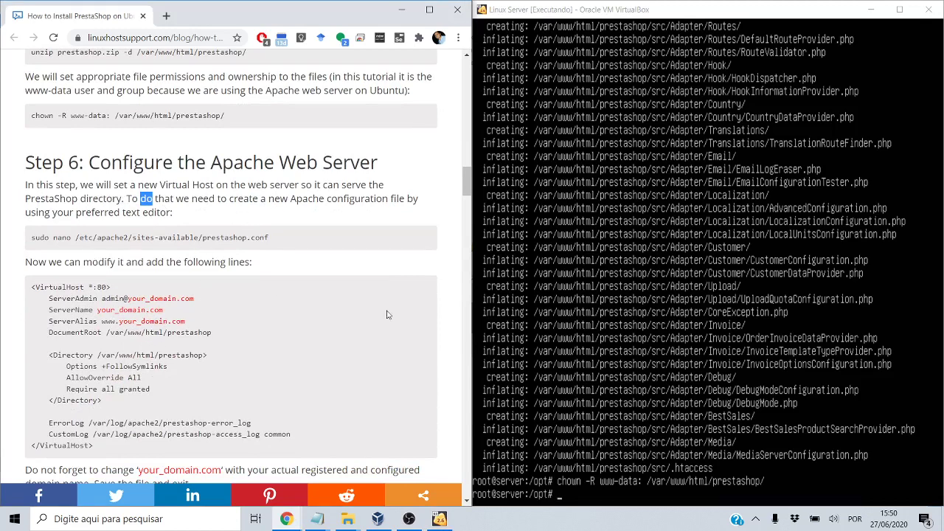
# Change into /etc/apache2/sites-available and list its configuration files
pyautogui.click(517, 296)
pyautogui.write('cd ')
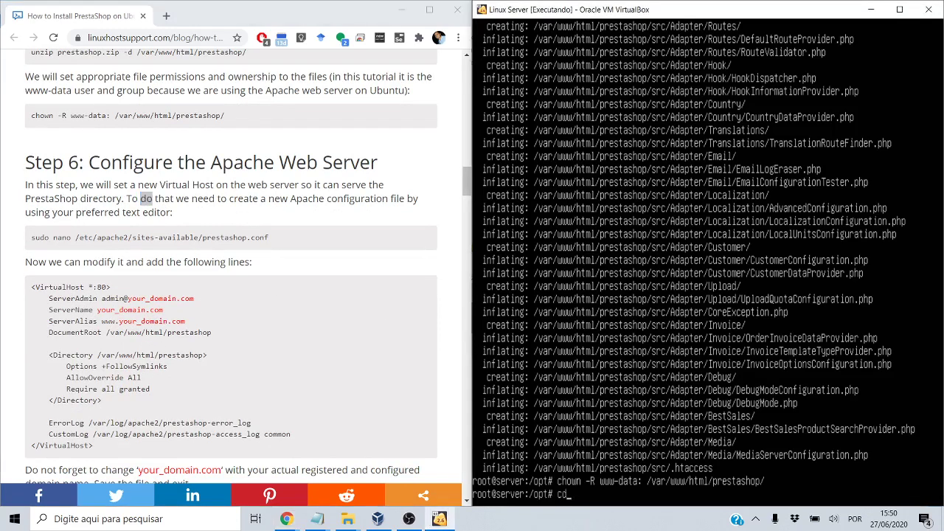
pyautogui.write('/etc/apa')
pyautogui.press('Tab')
pyautogui.write('sites-a')
pyautogui.press('Tab')
pyautogui.press('Return')
pyautogui.write('ls')
pyautogui.press('Return')
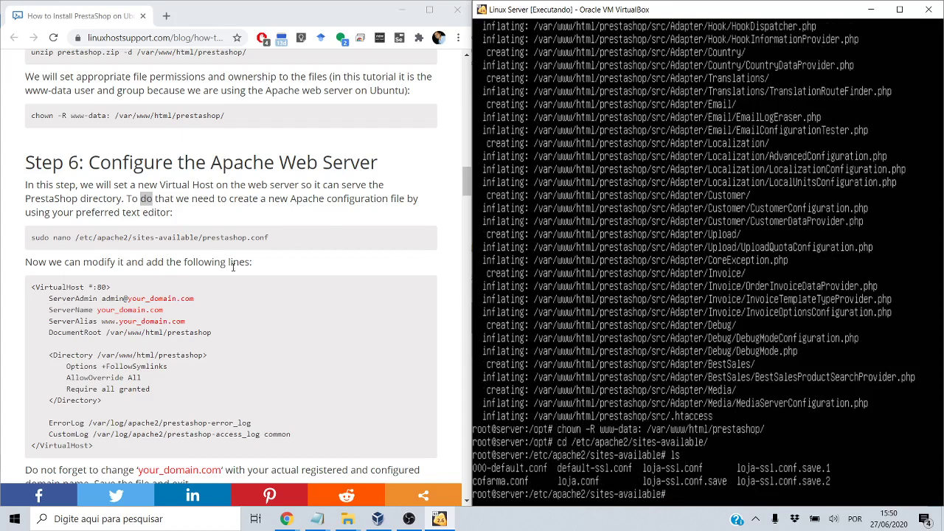
# Copy loja.conf to prestashop.conf and open the new file in nano
pyautogui.moveTo(49, 298); pyautogui.dragTo(146, 311)
pyautogui.hotkey('alt', 'Tab')
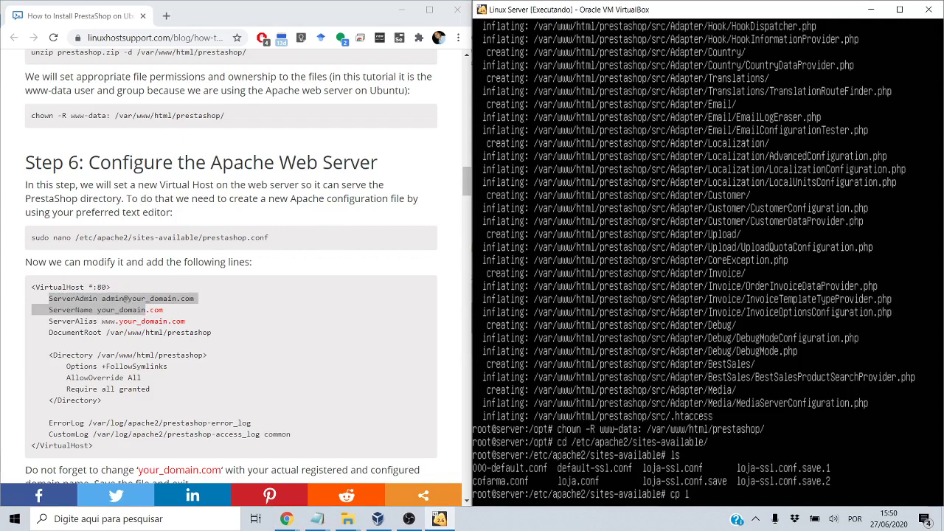
pyautogui.write('loja.conf prestashop')
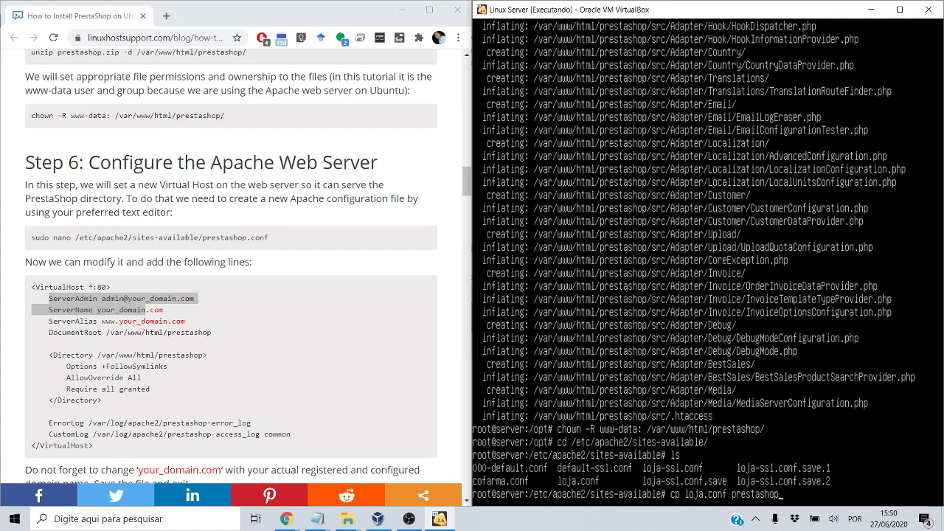
pyautogui.write('.conf')
pyautogui.press('Return')
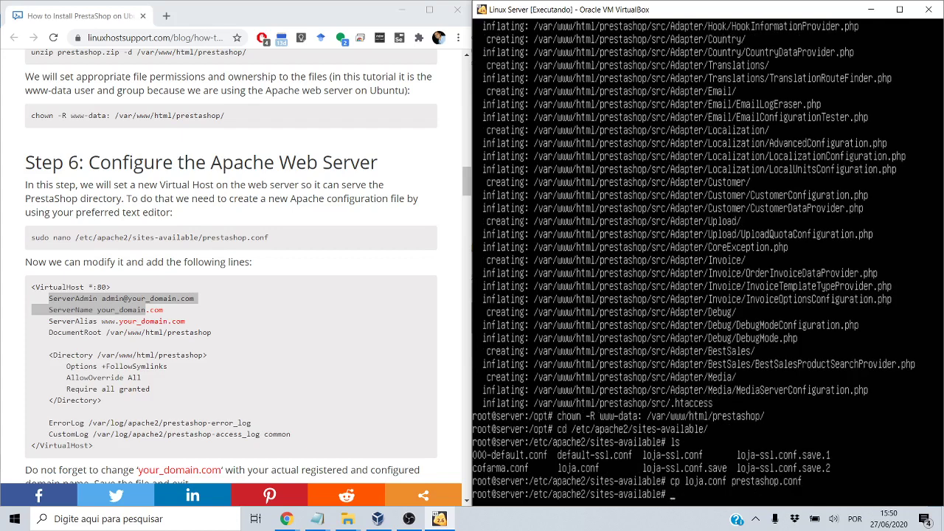
pyautogui.write('nano prestashop.conf')
pyautogui.press('Return')
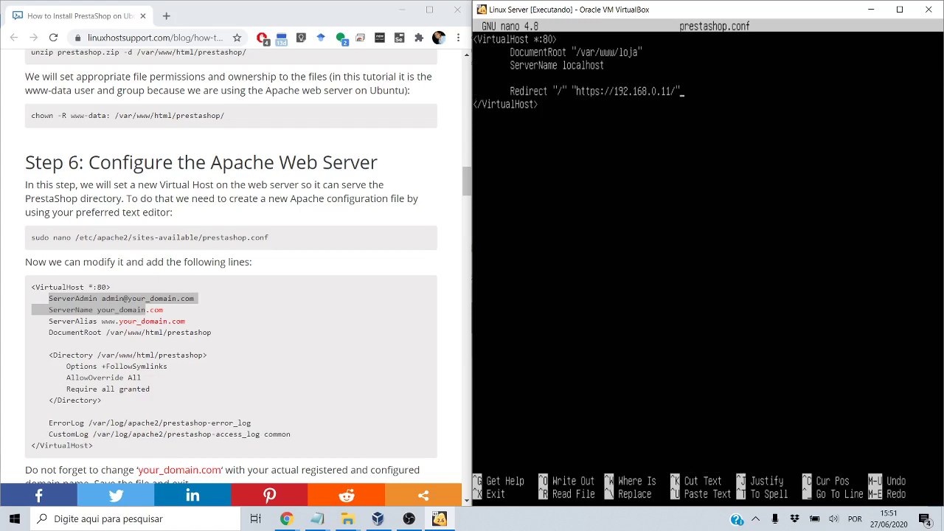
# Delete the Redirect line and change DocumentRoot to /var/www/html/prestashop
pyautogui.press('BackSpace')
pyautogui.press('BackSpace')
pyautogui.press('BackSpace')
pyautogui.press('BackSpace')
pyautogui.press('BackSpace')
pyautogui.press('BackSpace')
pyautogui.press('BackSpace')
pyautogui.press('BackSpace')
pyautogui.press('BackSpace')
pyautogui.press('BackSpace')
pyautogui.press('BackSpace')
pyautogui.press('BackSpace')
pyautogui.press('BackSpace')
pyautogui.press('BackSpace')
pyautogui.press('BackSpace')
pyautogui.press('BackSpace')
pyautogui.press('BackSpace')
pyautogui.press('BackSpace')
pyautogui.press('BackSpace')
pyautogui.press('BackSpace')
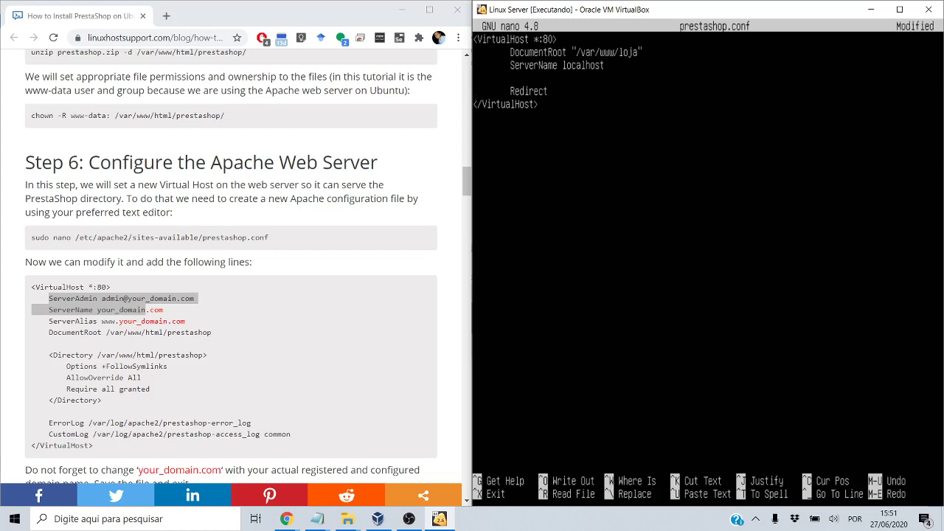
pyautogui.press('BackSpace')
pyautogui.press('BackSpace')
pyautogui.press('BackSpace')
pyautogui.press('BackSpace')
pyautogui.press('BackSpace')
pyautogui.press('BackSpace')
pyautogui.press('BackSpace')
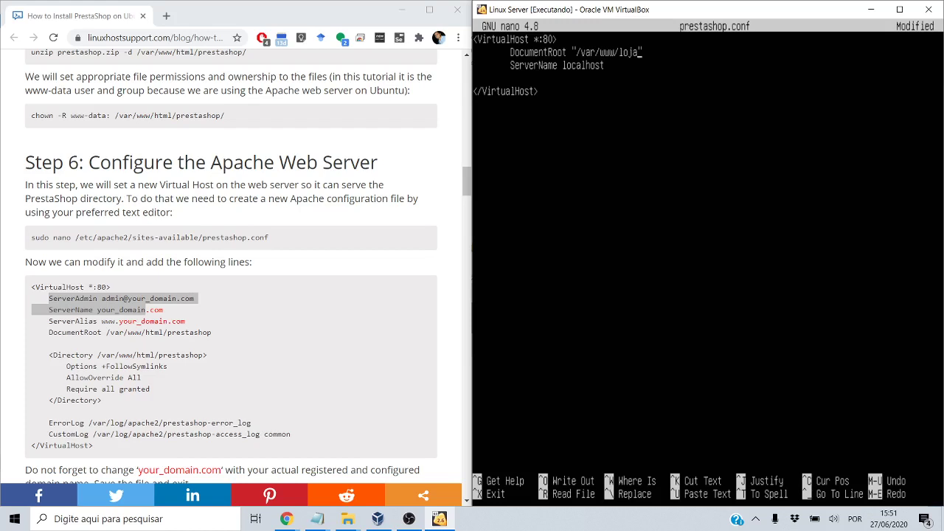
pyautogui.press('BackSpace')
pyautogui.press('BackSpace')
pyautogui.press('BackSpace')
pyautogui.press('BackSpace')
pyautogui.write('html/prestashop')
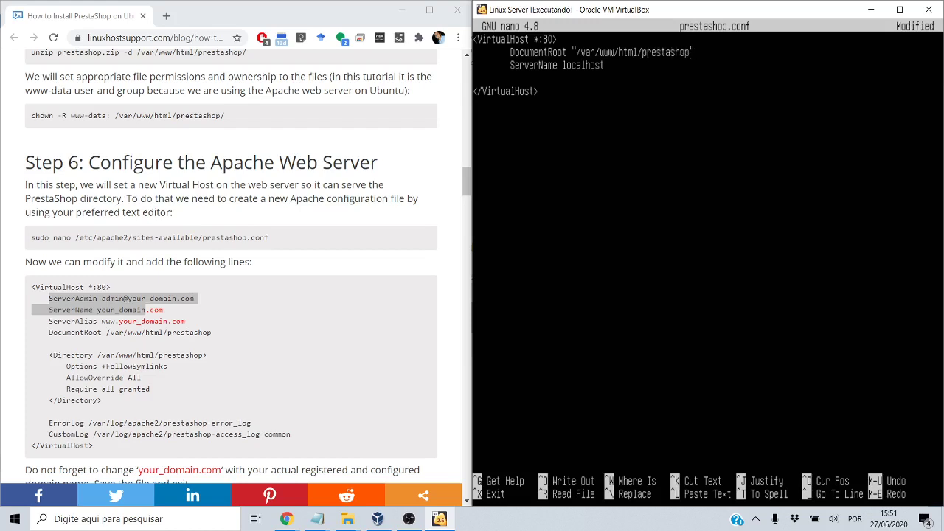
# Save prestashop.conf and exit nano
pyautogui.hotkey('ctrl', 'x')
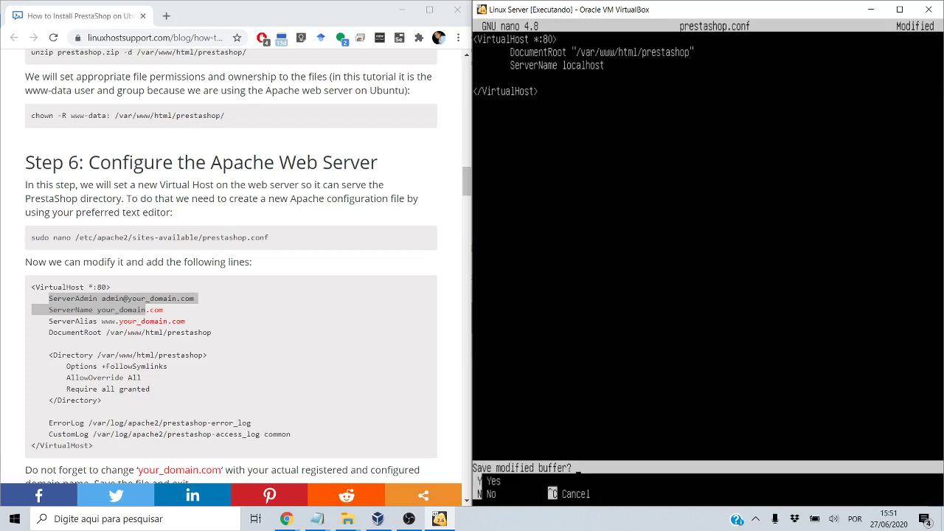
pyautogui.press('y')
pyautogui.press('Return')
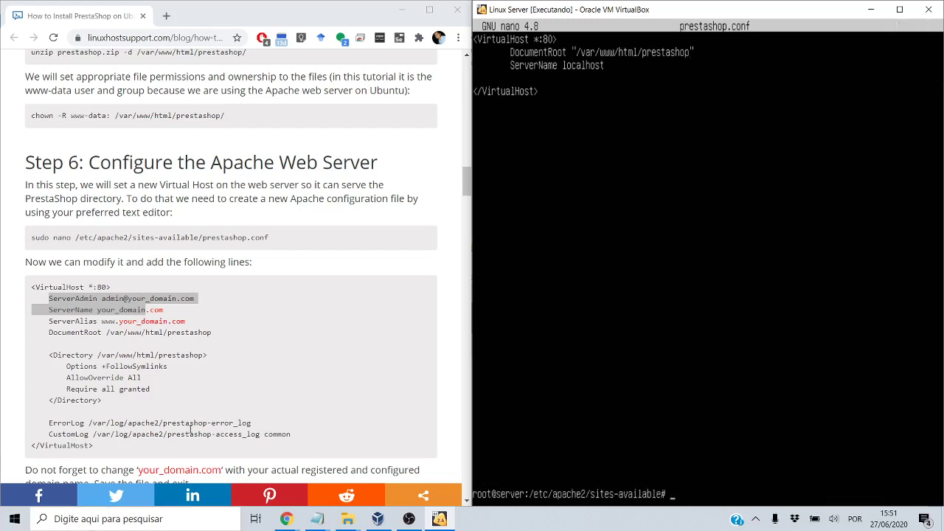
pyautogui.moveTo(251, 410); pyautogui.dragTo(253, 401)
# Enable the prestashop site with a2ensite prestashop.conf
pyautogui.scroll(-2, 253, 400)
pyautogui.scroll(-1, 253, 400)
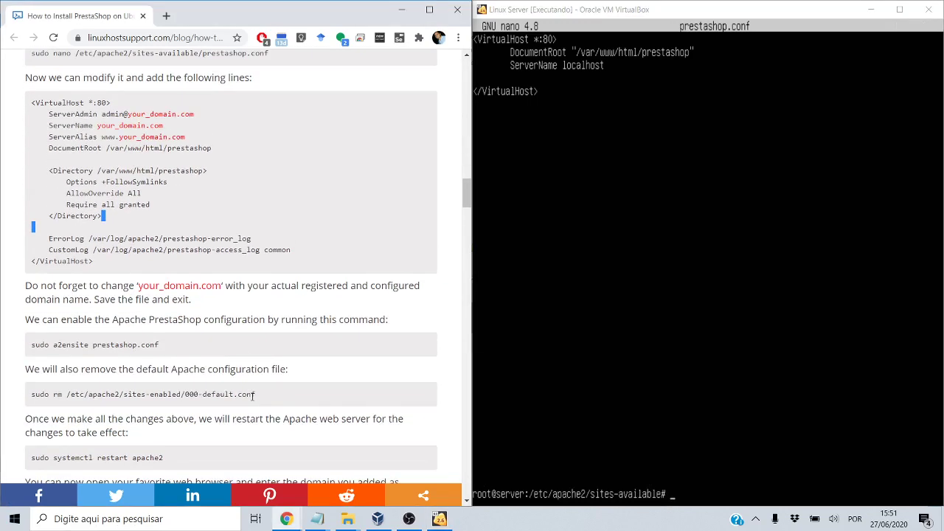
pyautogui.scroll(-1, 253, 401)
pyautogui.click(664, 295)
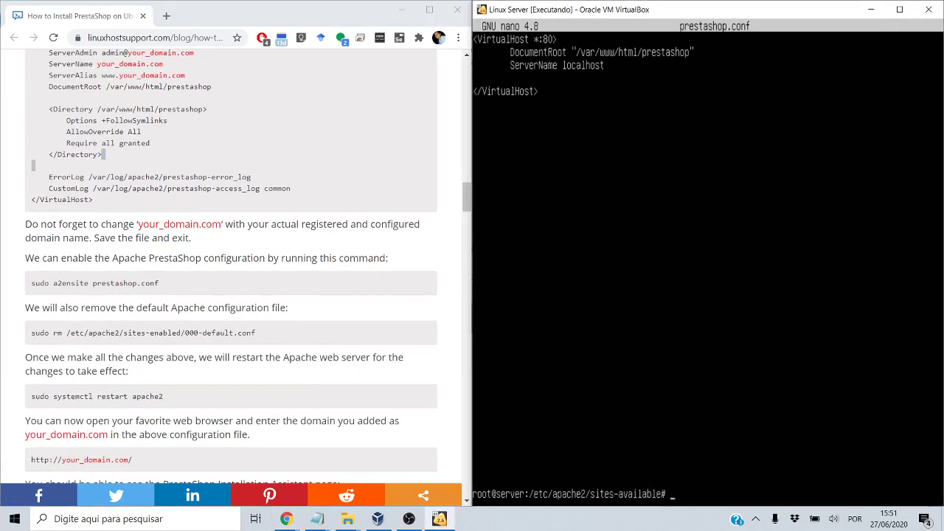
pyautogui.write('a2ensite pre')
pyautogui.press('Tab')
pyautogui.press('Return')
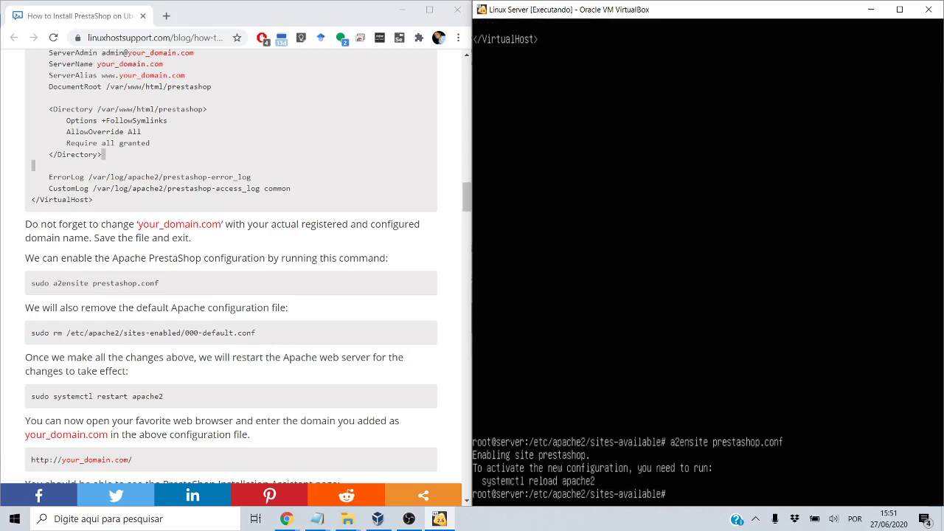
# Move to the sites-enabled folder and list the enabled site configurations
pyautogui.doubleClick(103, 333)
pyautogui.click(478, 335)
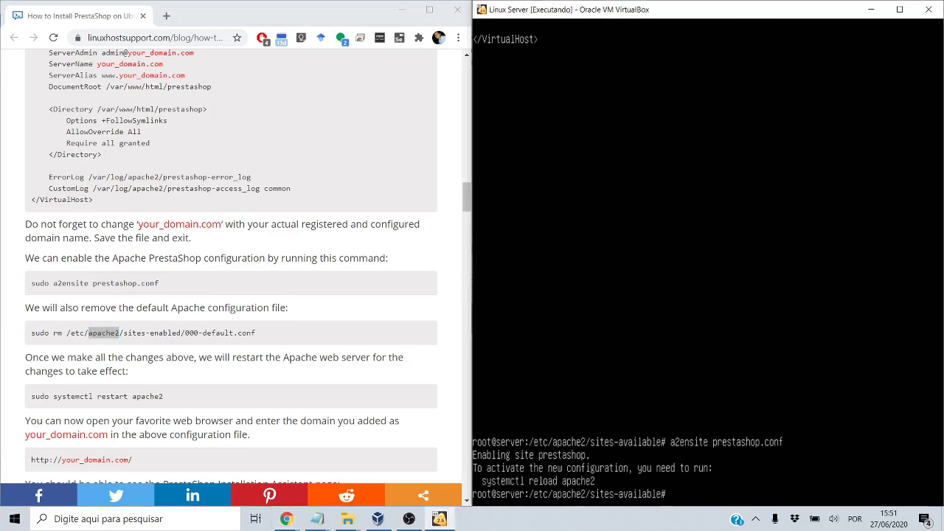
pyautogui.write('cd ../sites-e')
pyautogui.press('Tab')
pyautogui.press('Return')
pyautogui.write('ls')
pyautogui.press('Return')
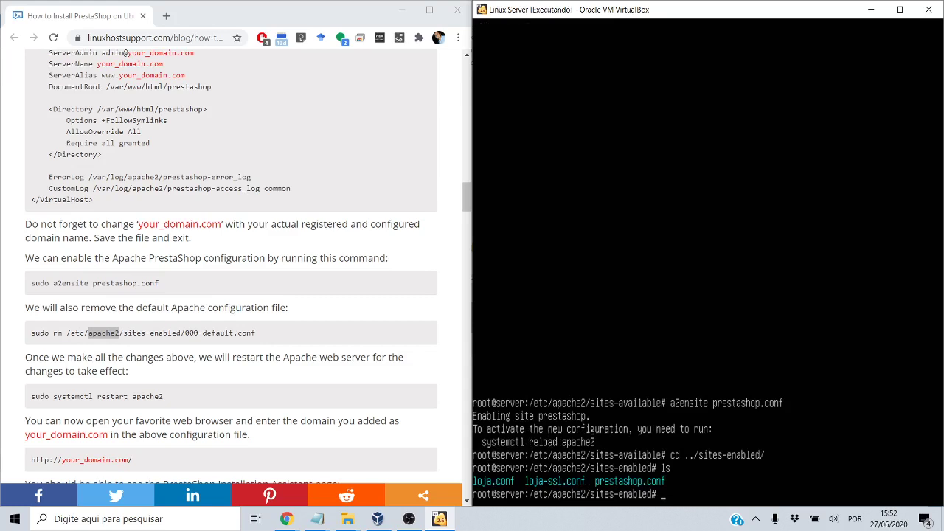
# Disable the loja.conf and loja-ssl.conf sites and confirm only prestashop remains
pyautogui.write('a2dissite loja.conf')
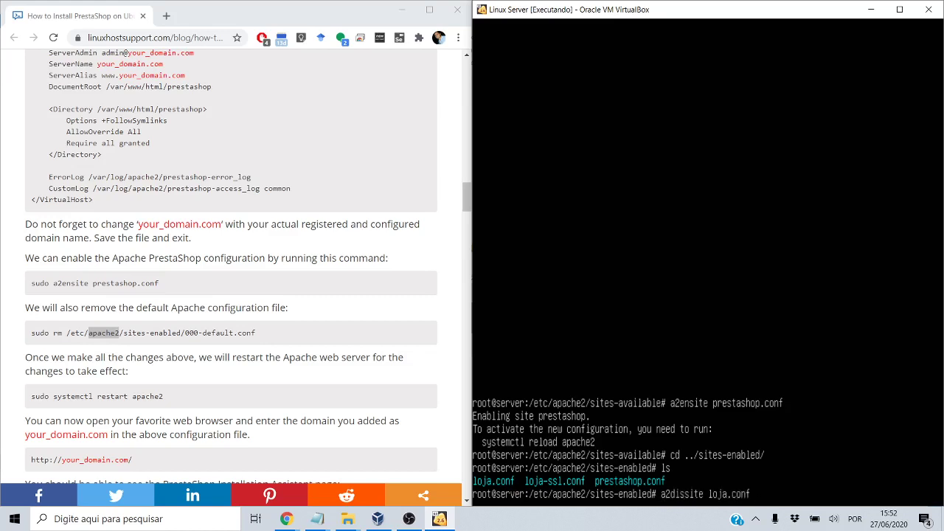
pyautogui.press('Return')
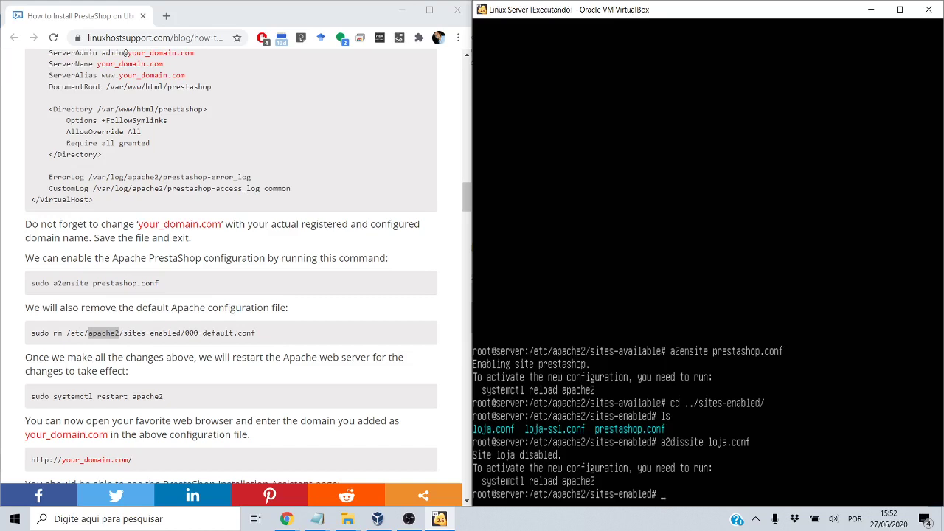
pyautogui.write('a2dissite loja-ssl.conf')
pyautogui.press('Return')
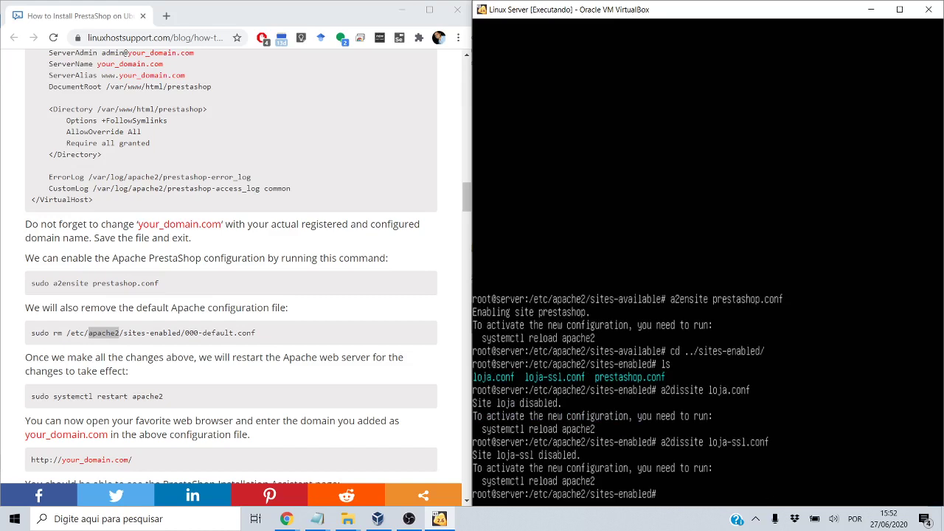
pyautogui.write('ls')
pyautogui.press('Return')
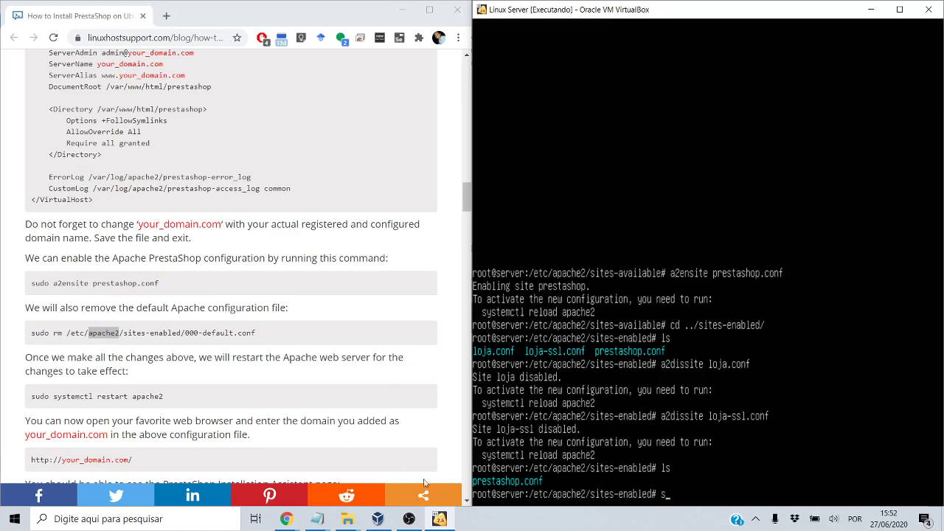
# Reload Apache with systemctl reload apache2 to apply the site changes
pyautogui.click(410, 519)
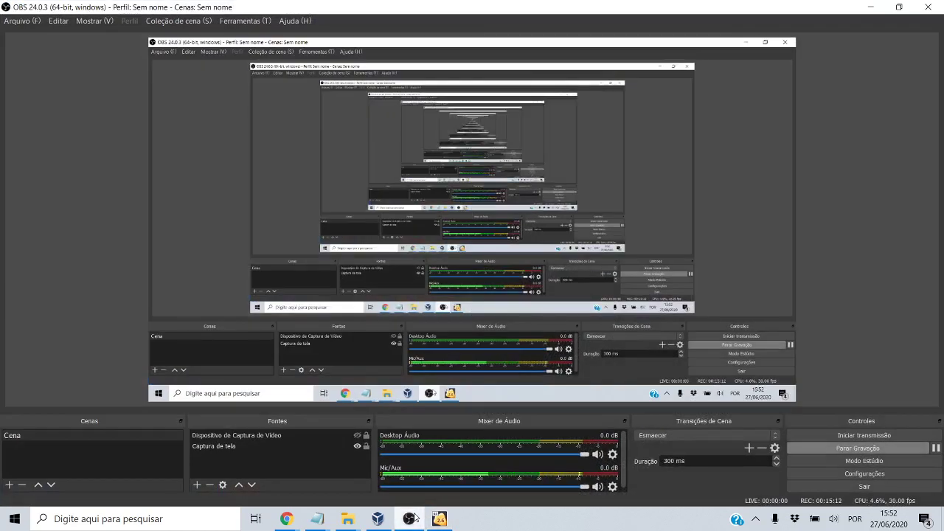
pyautogui.click(411, 519)
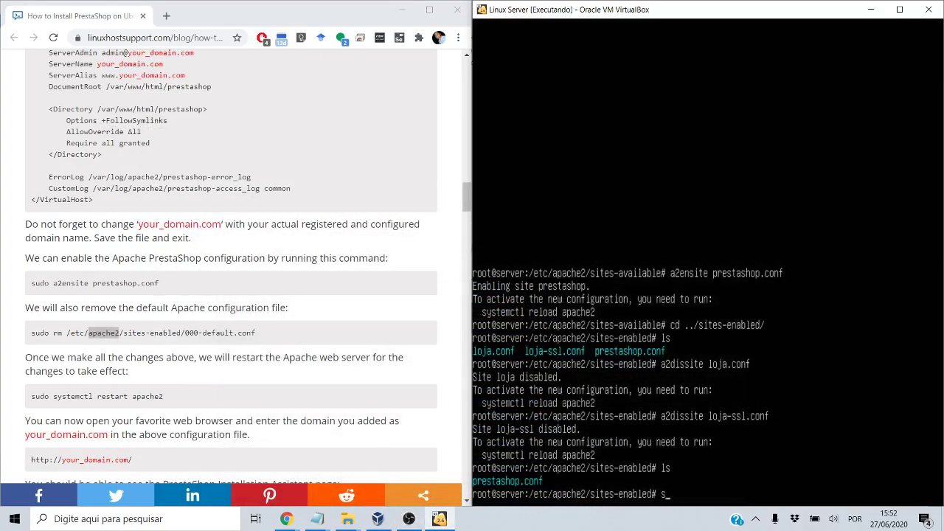
pyautogui.write('ystemctl reload apache2')
pyautogui.press('Return')
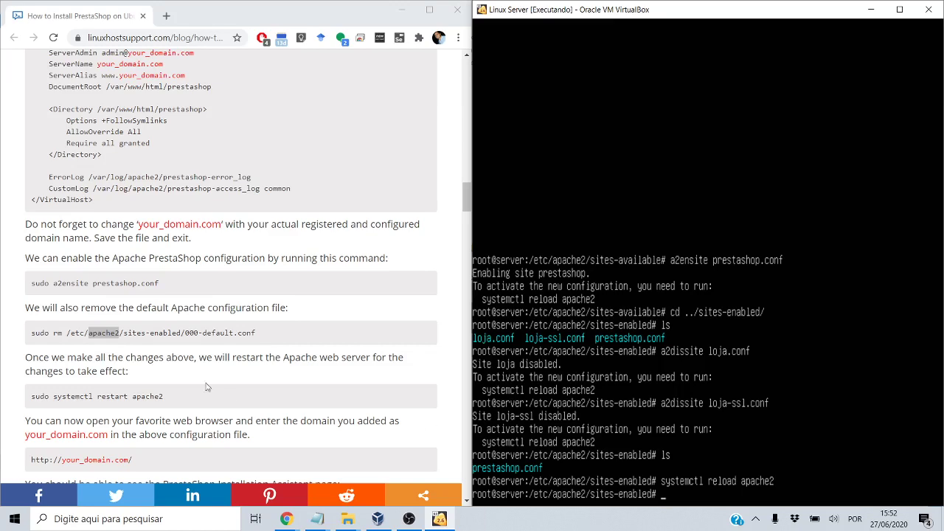
# Show the server's network addresses, revealing 192.168.0.109
pyautogui.doubleClick(113, 396)
pyautogui.scroll(-1, 112, 396)
pyautogui.scroll(-2, 231, 265)
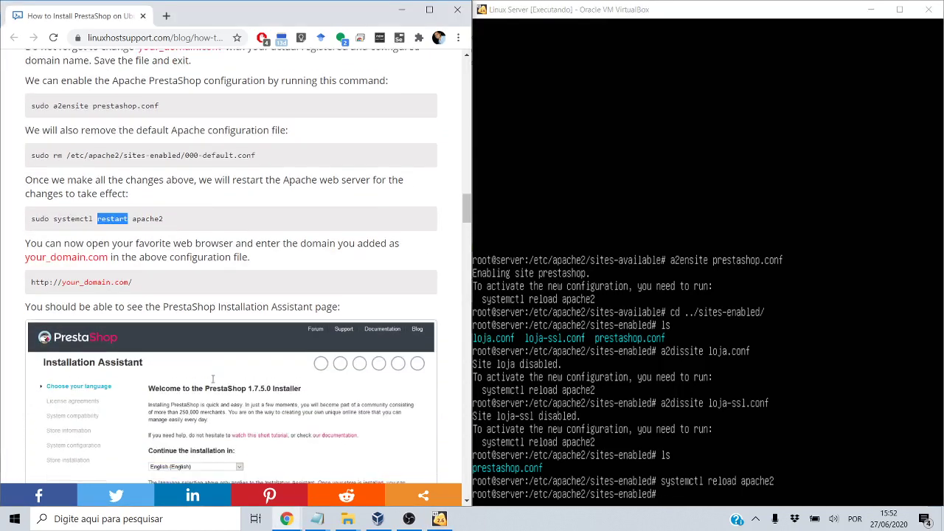
pyautogui.hotkey('alt', 'Tab')
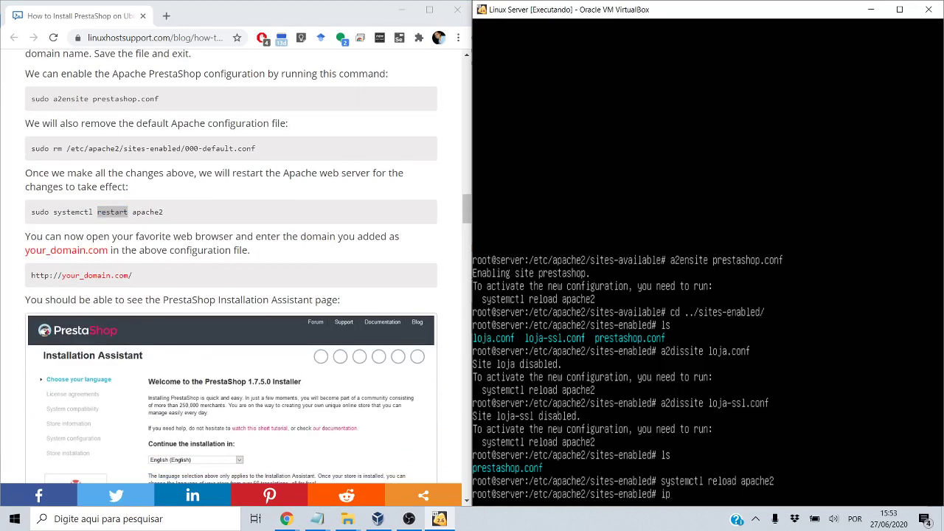
pyautogui.write('ip address')
pyautogui.press('Return')
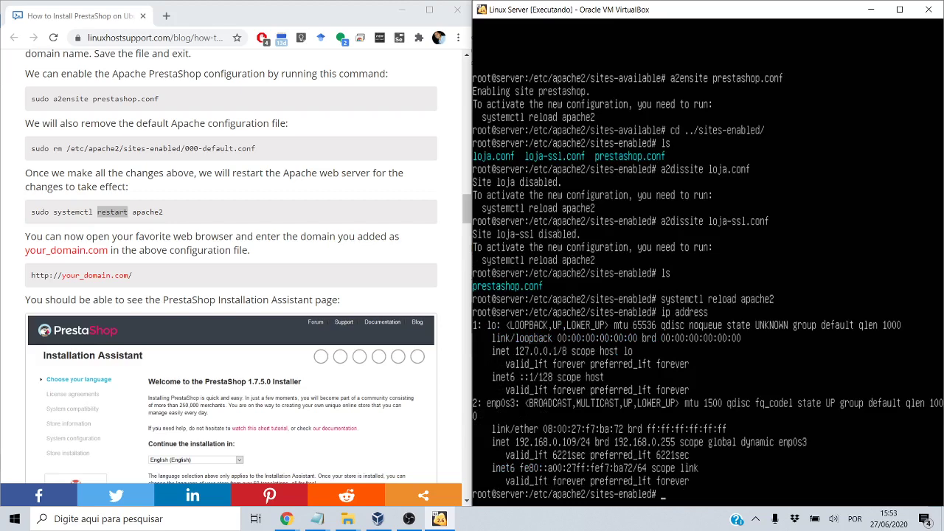
pyautogui.click(166, 17)
# Load the PrestaShop installer at 192.168.0.109 in the browser
pyautogui.write('192.168.0.1')
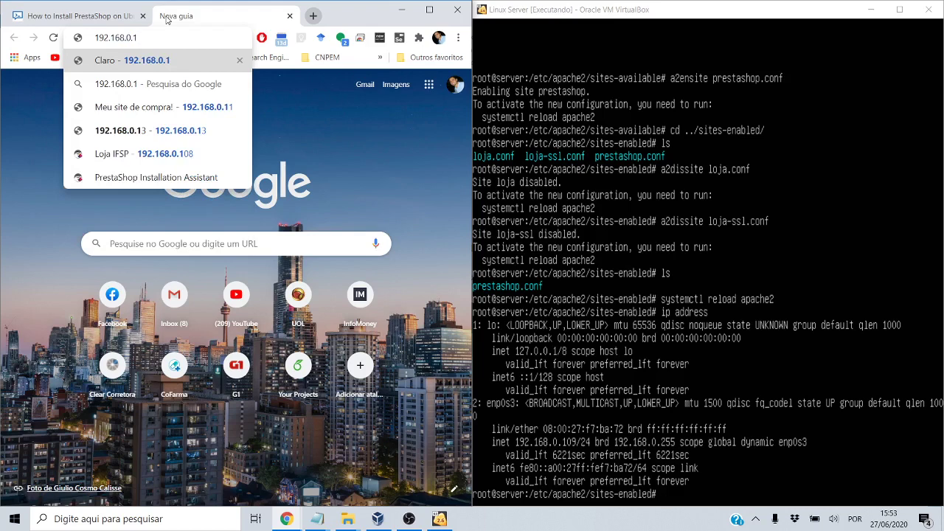
pyautogui.write('109')
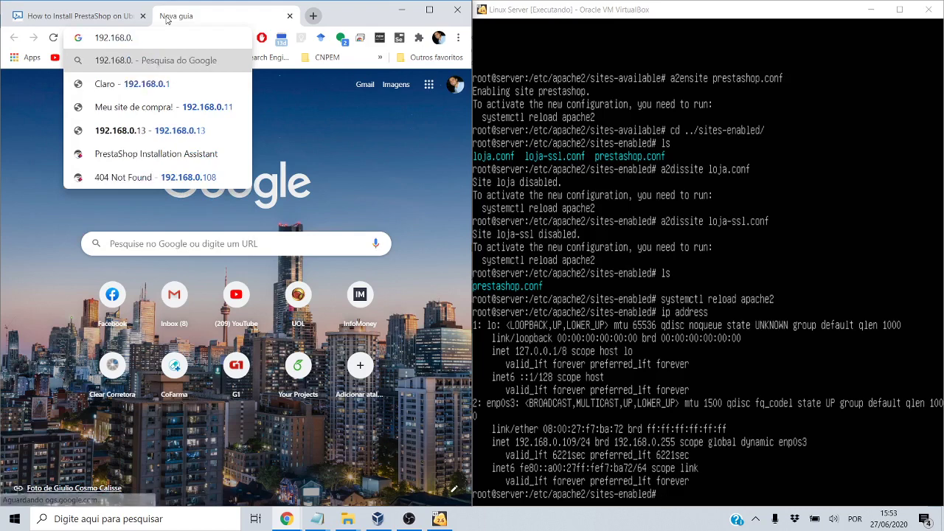
pyautogui.press('Return')
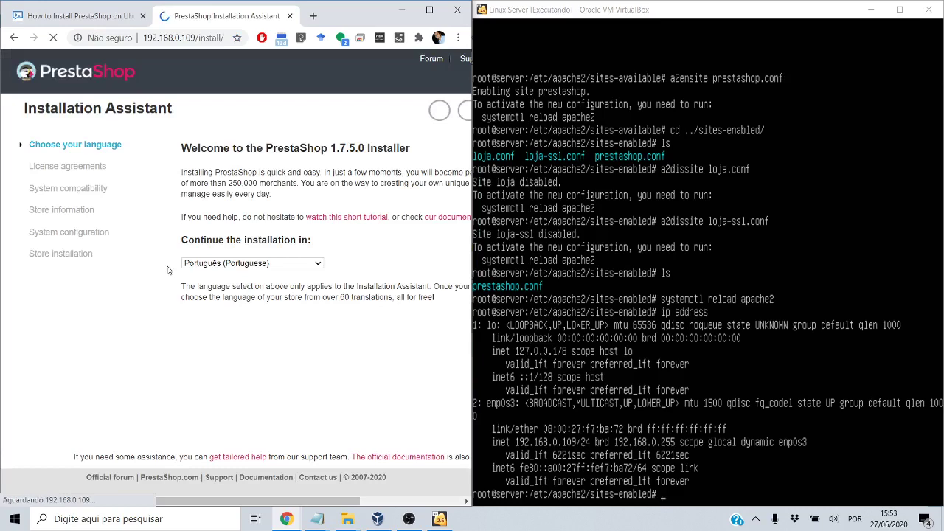
# Switch the installer language from Italiano to English (English)
pyautogui.click(276, 264)
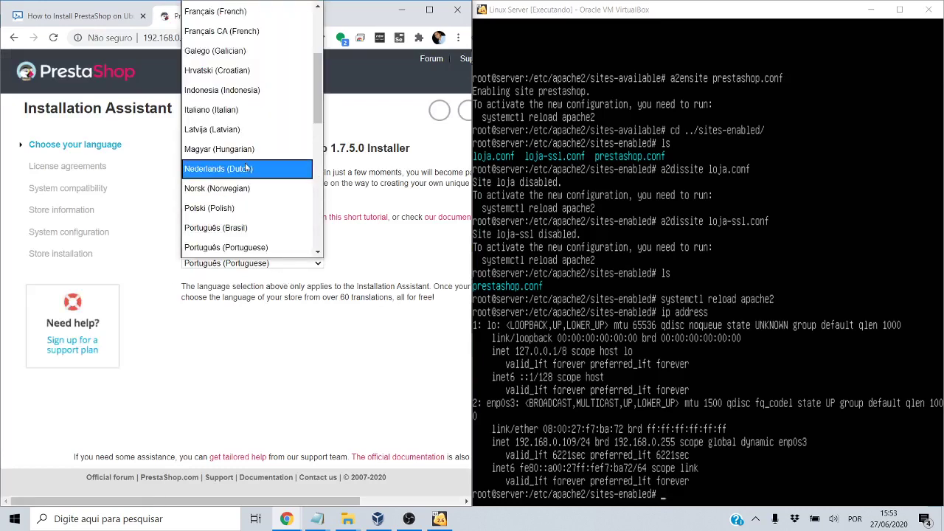
pyautogui.scroll(2, 247, 167)
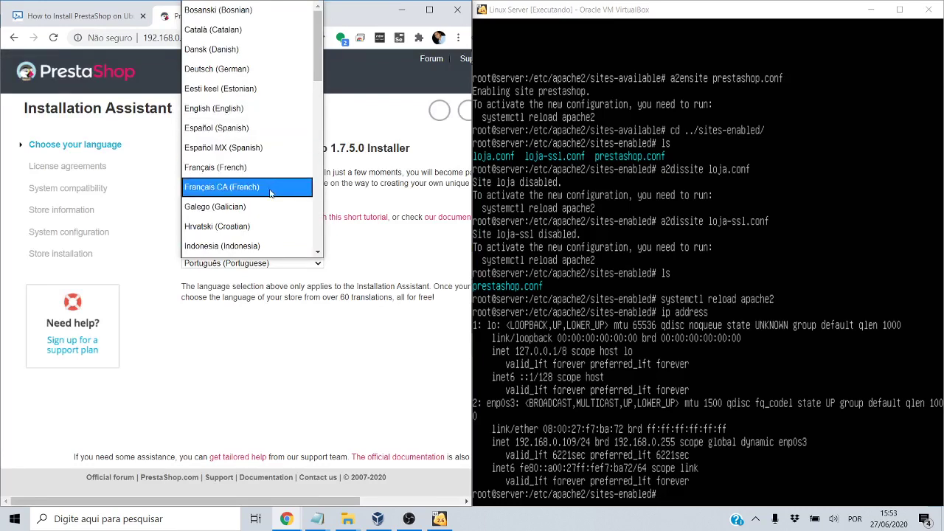
pyautogui.scroll(-6, 271, 190)
pyautogui.scroll(-3, 271, 193)
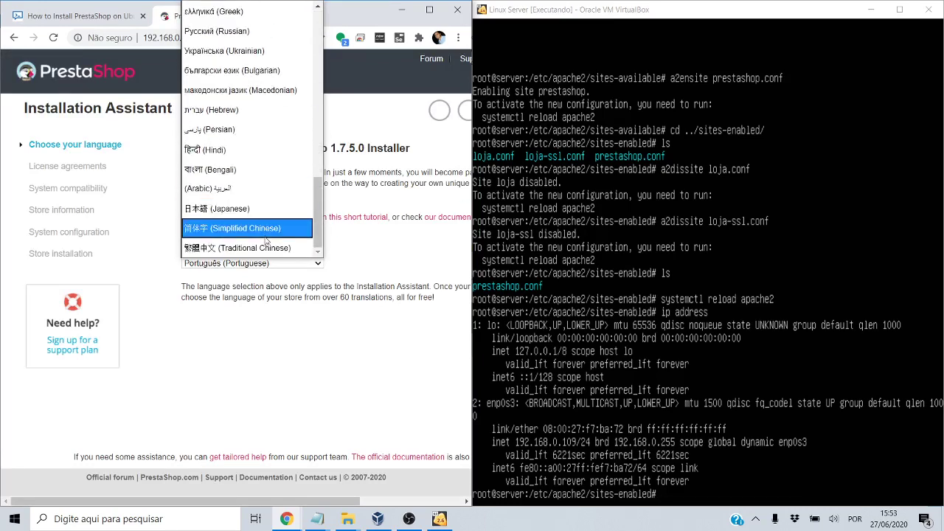
pyautogui.scroll(6, 266, 241)
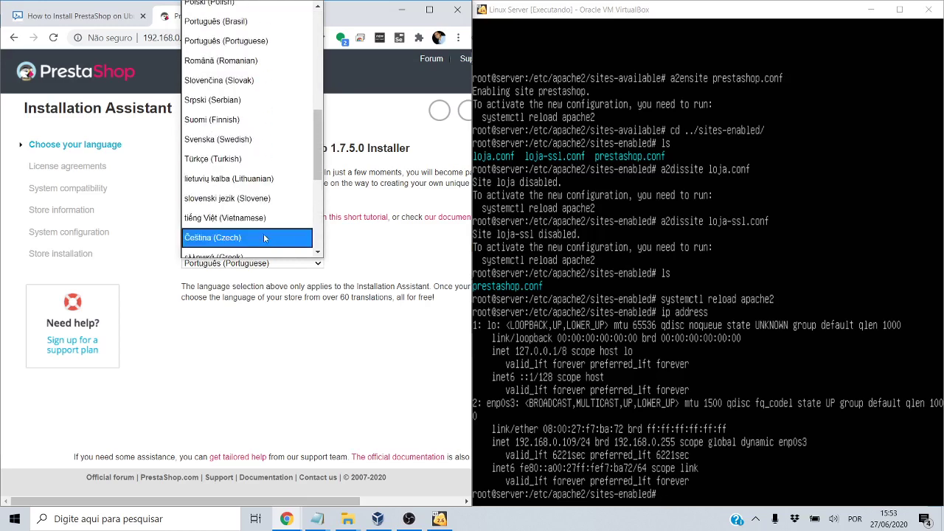
pyautogui.scroll(9, 236, 197)
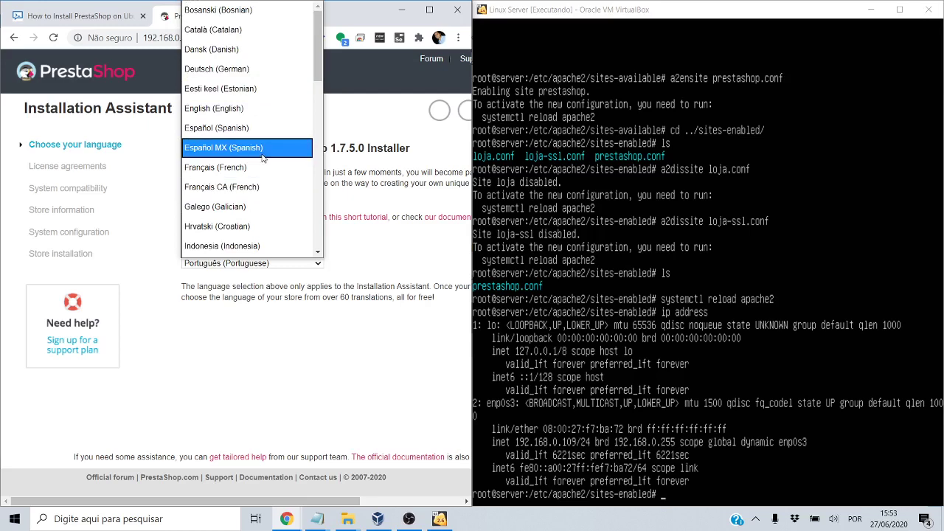
pyautogui.press('i')
pyautogui.press('i')
pyautogui.press('i')
pyautogui.press('i')
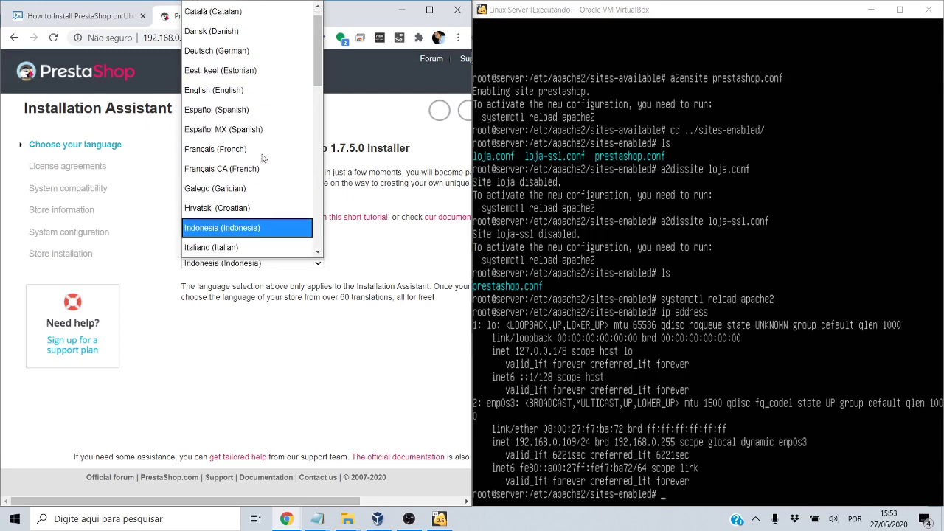
pyautogui.scroll(1, 263, 159)
pyautogui.moveTo(321, 64); pyautogui.dragTo(307, 44)
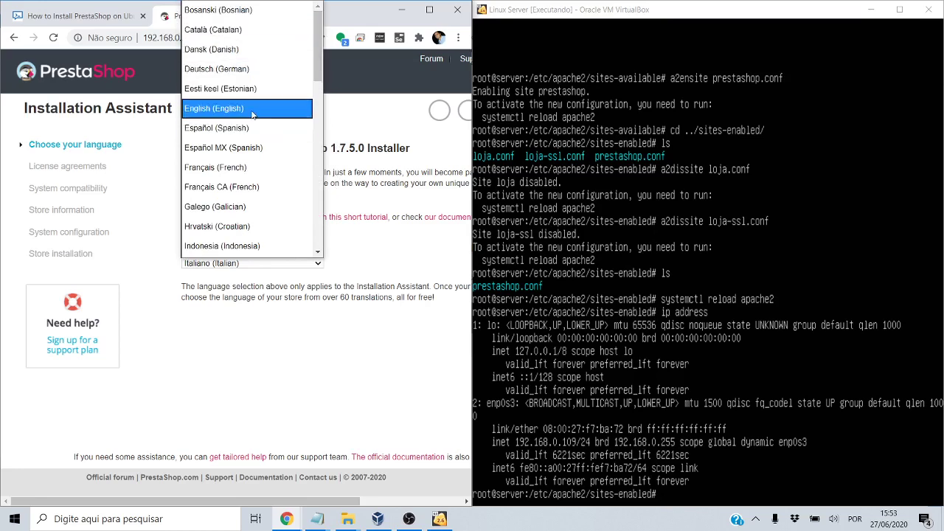
pyautogui.click(295, 109)
pyautogui.click(359, 372)
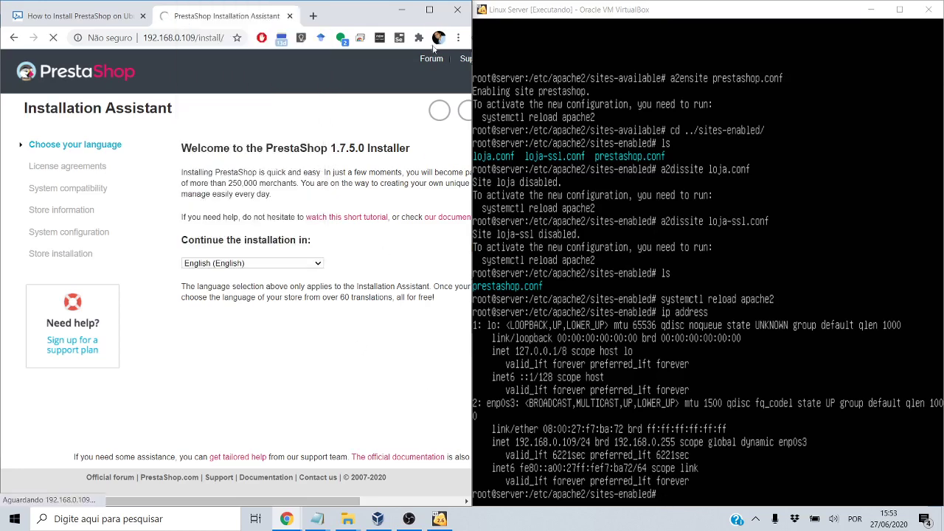
# Glance over the PrestaShop tutorial article, then return to the installation assistant
pyautogui.click(78, 15)
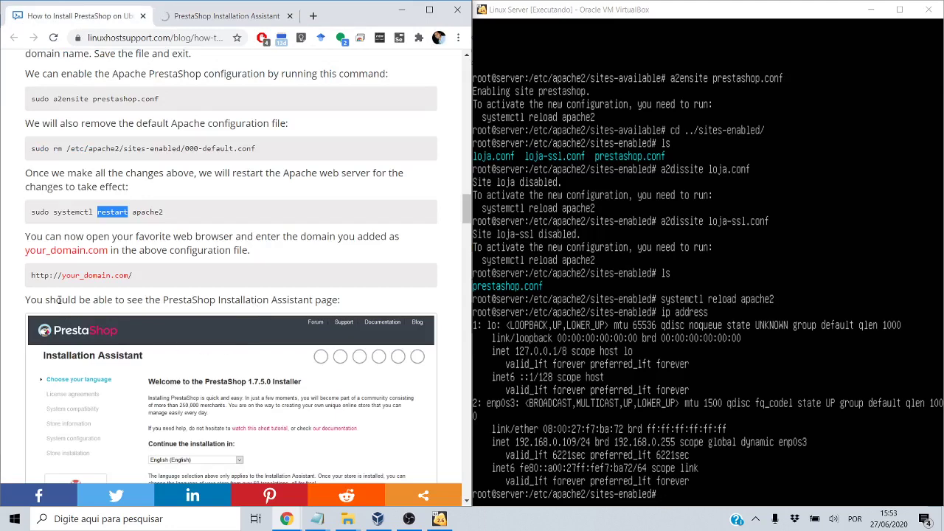
pyautogui.scroll(-3, 59, 300)
pyautogui.scroll(-2, 59, 300)
pyautogui.scroll(4, 59, 299)
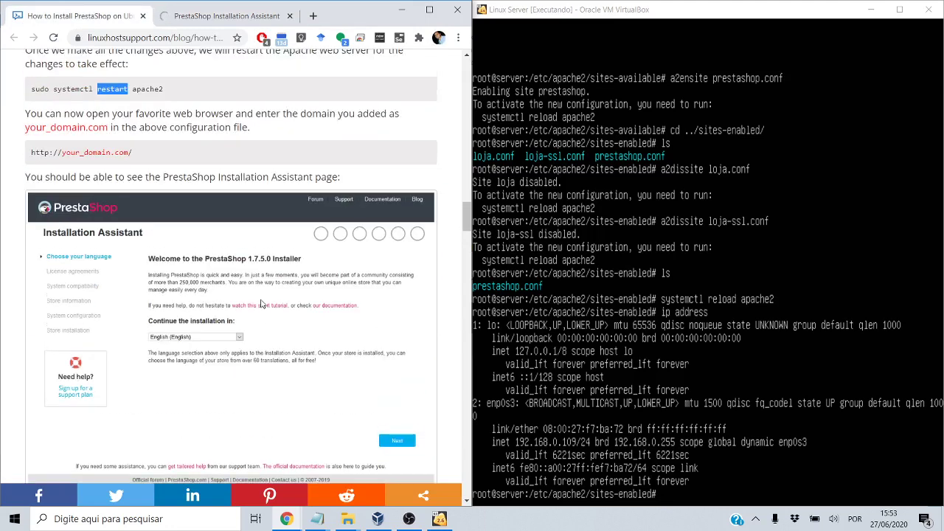
pyautogui.click(243, 15)
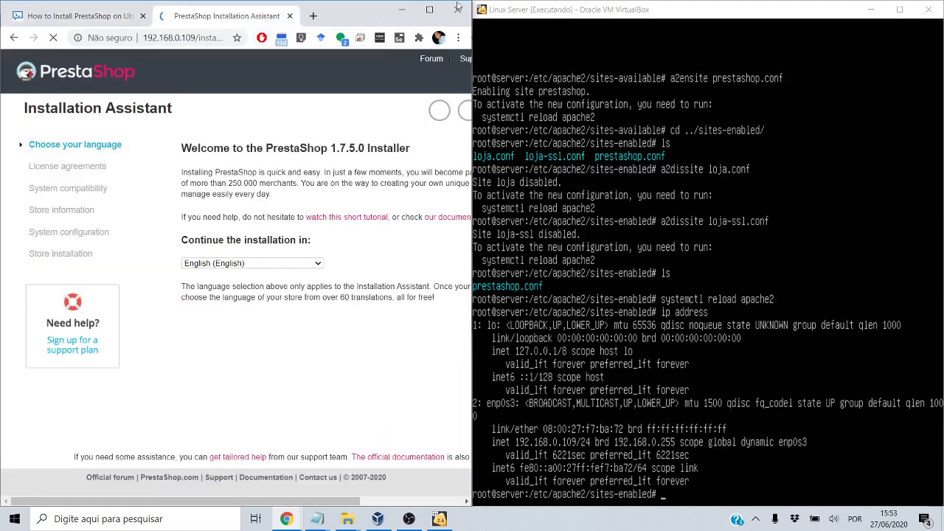
# Maximize Chrome, agree to the license terms and continue to System compatibility
pyautogui.click(430, 10)
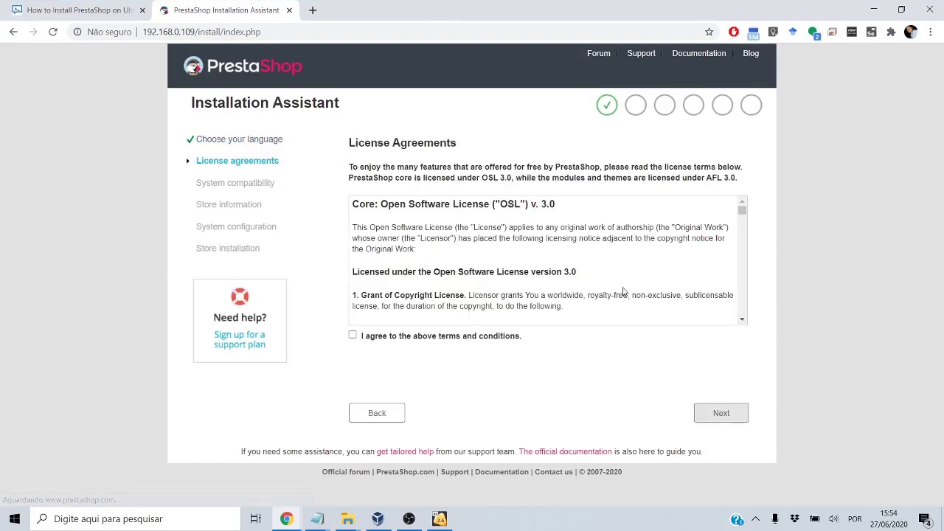
pyautogui.click(353, 335)
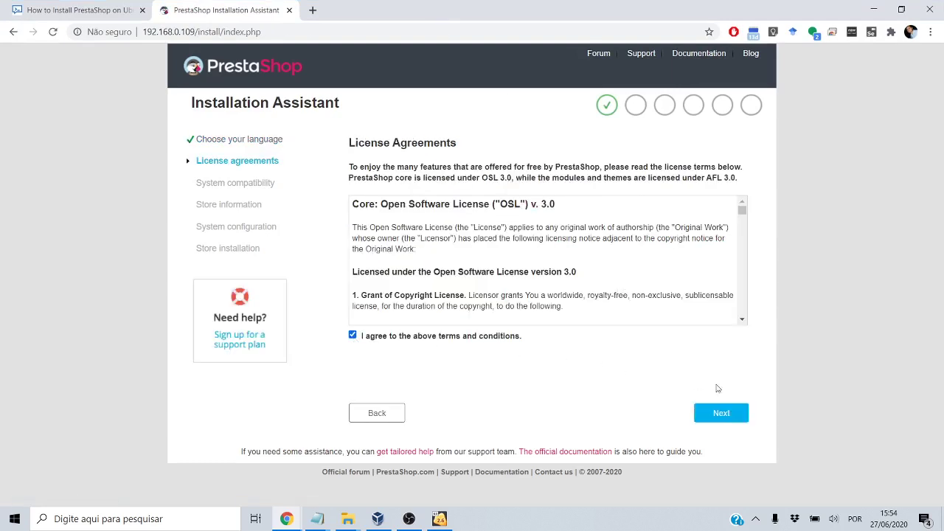
pyautogui.click(735, 415)
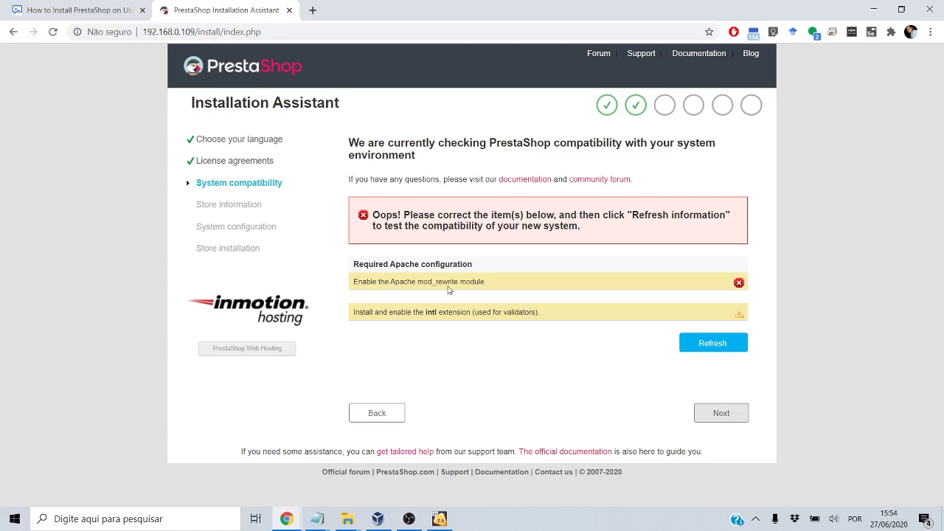
# Bring up notas.txt in Notepad and maximize it to show the php install commands
pyautogui.click(318, 521)
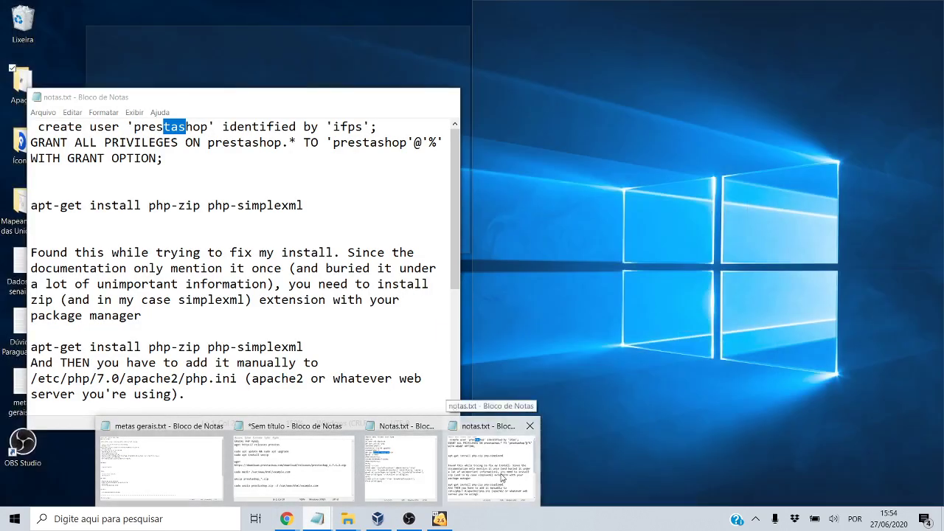
pyautogui.click(502, 478)
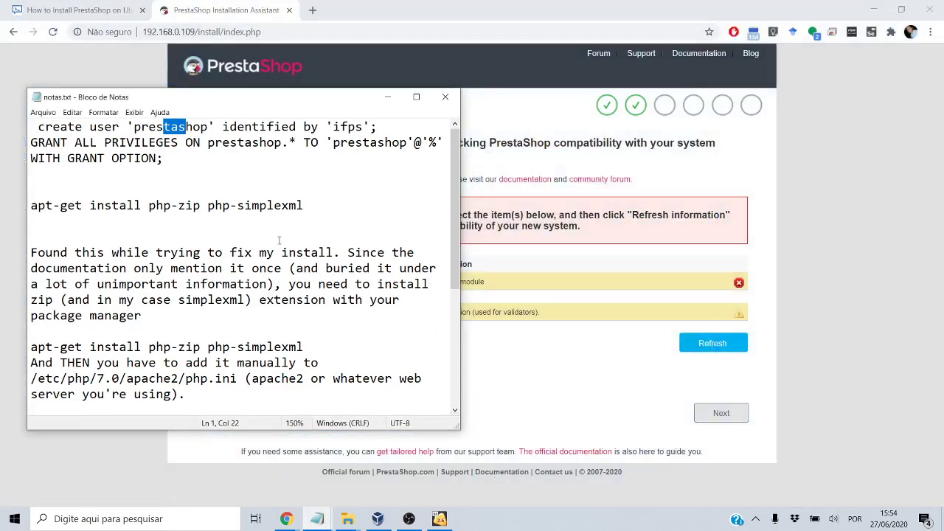
pyautogui.scroll(-3, 270, 315)
pyautogui.scroll(-2, 270, 315)
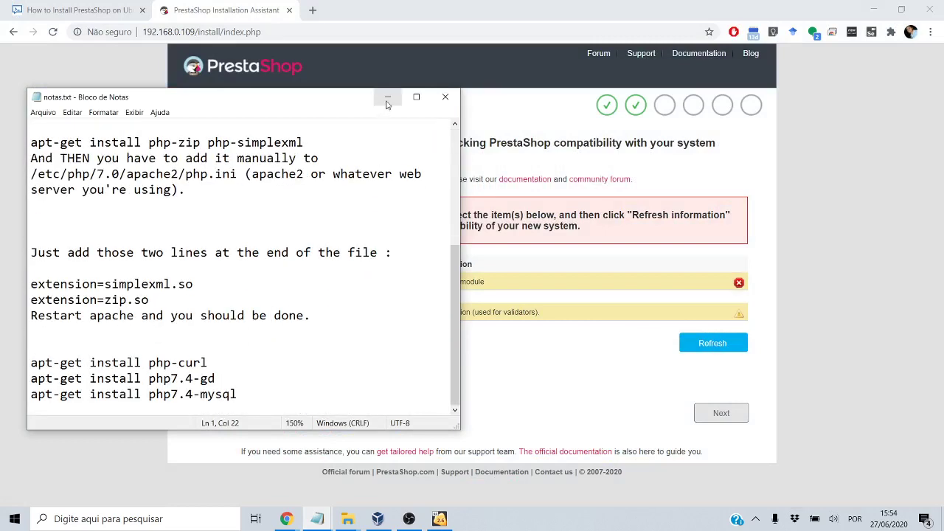
pyautogui.moveTo(334, 102); pyautogui.dragTo(564, 93)
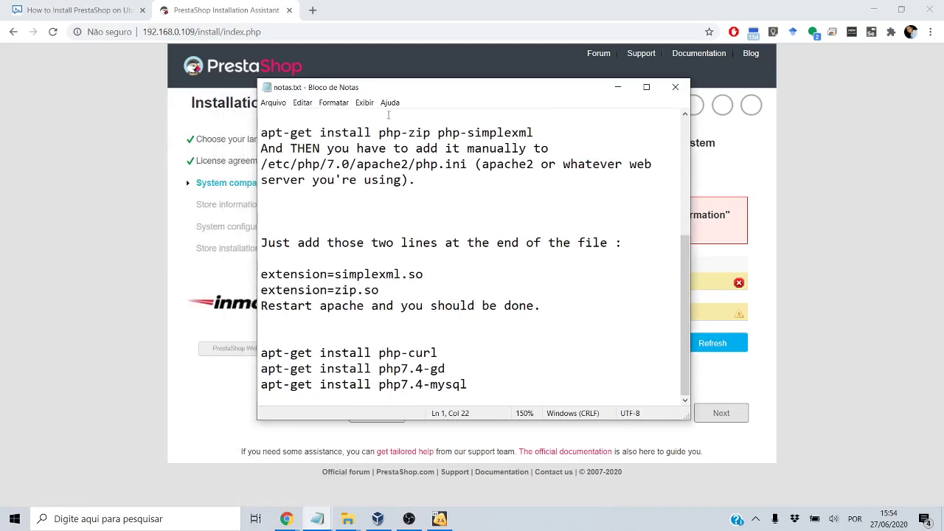
pyautogui.moveTo(404, 90); pyautogui.dragTo(637, 96)
pyautogui.scroll(4, 680, 290)
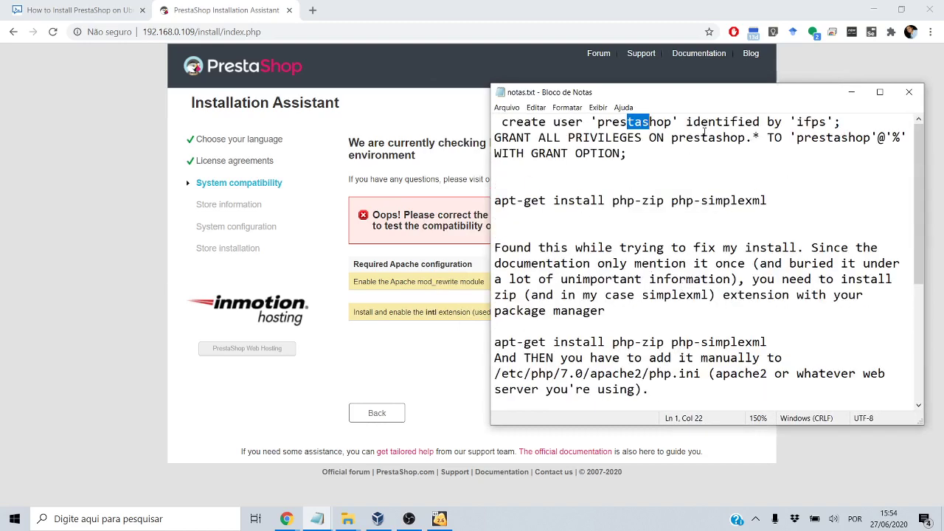
pyautogui.doubleClick(732, 102)
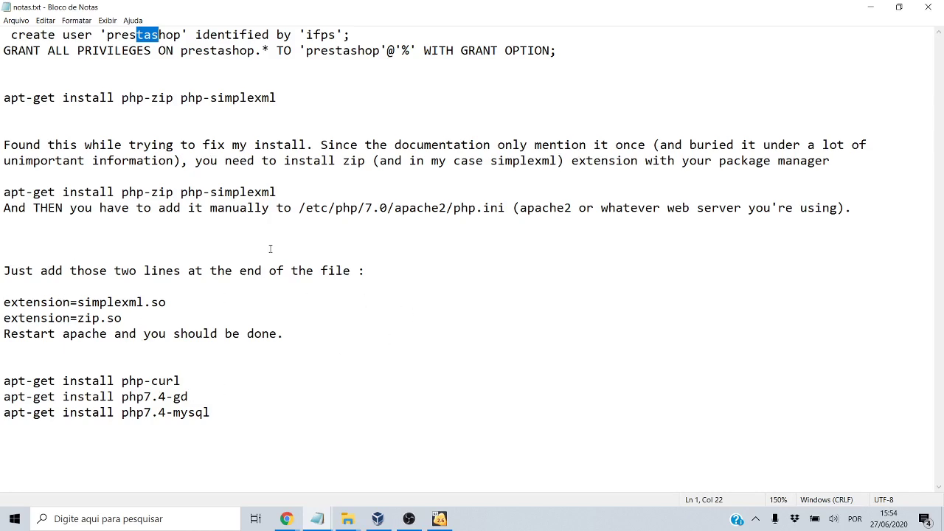
# Pause and resume the OBS recording, then minimize OBS to reveal the installer
pyautogui.click(408, 519)
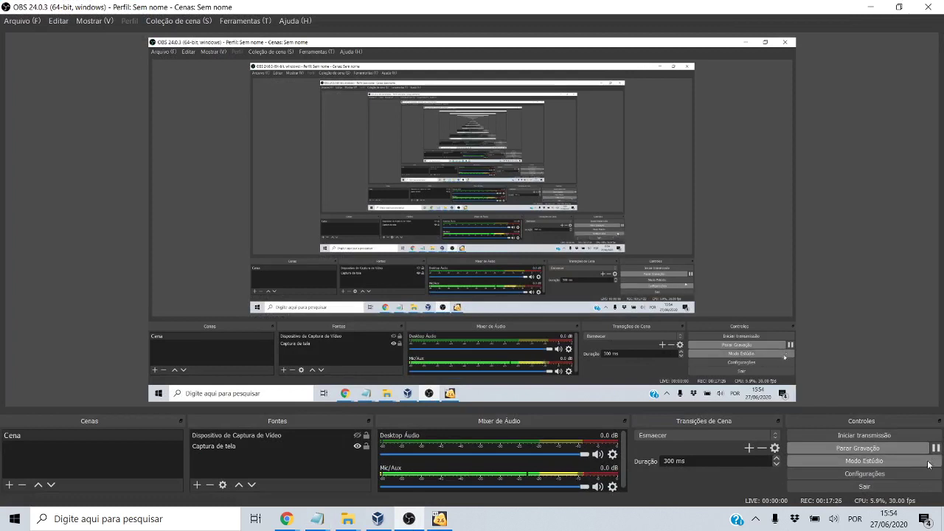
pyautogui.click(934, 449)
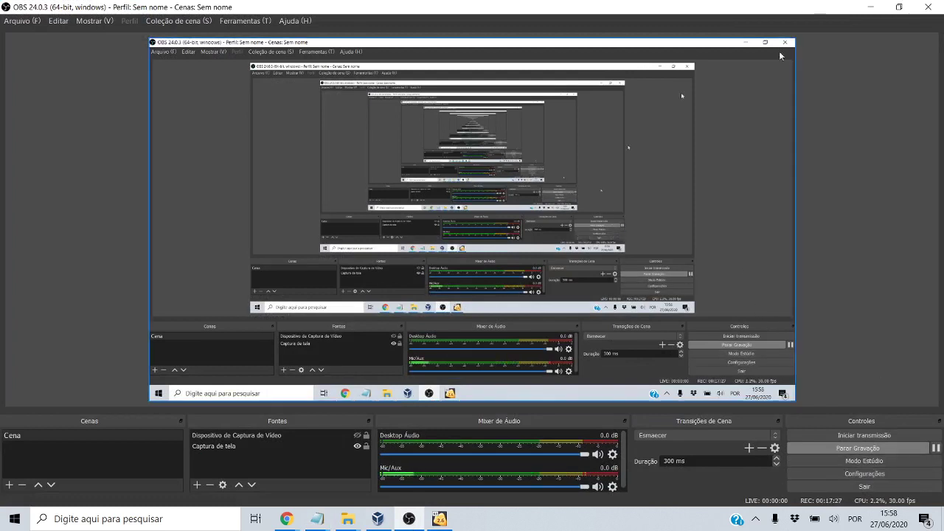
pyautogui.click(871, 8)
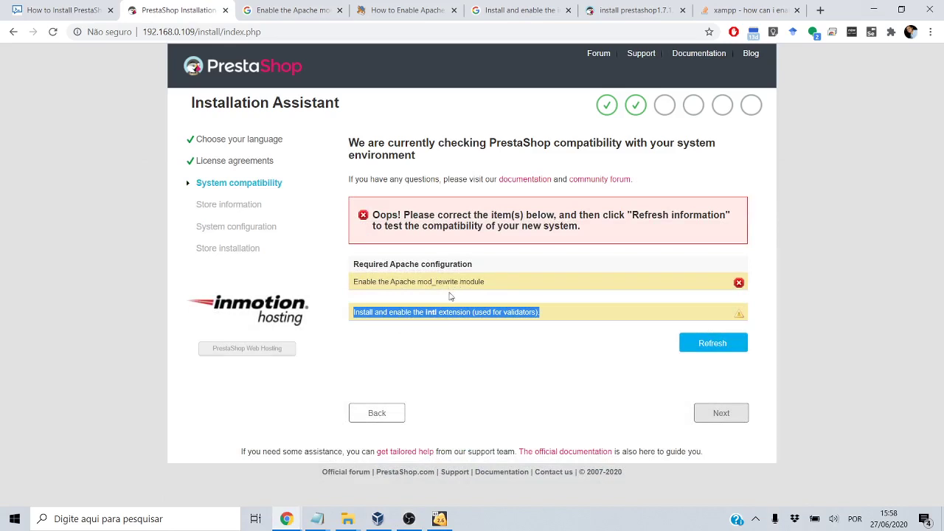
# Snap notas.txt to the left half and select the rewrite and php7.4-intl commands
pyautogui.click(435, 320)
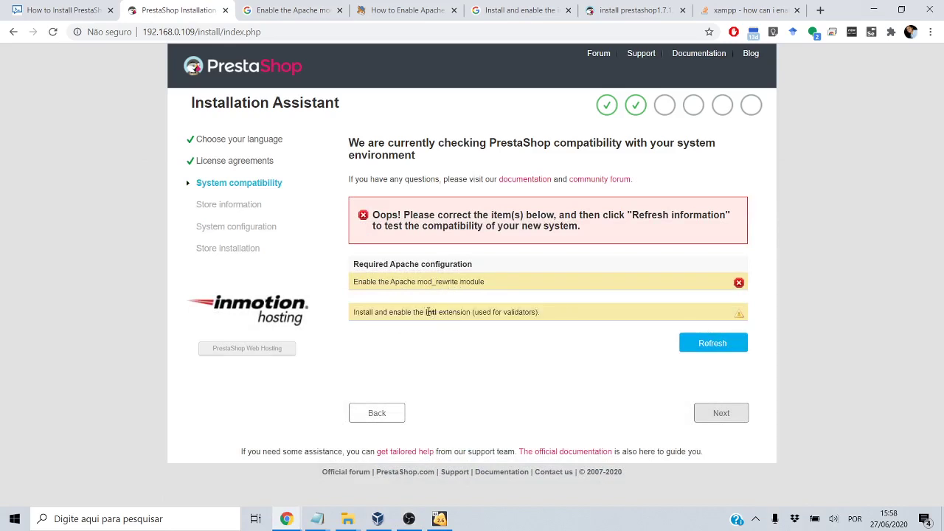
pyautogui.moveTo(317, 519)
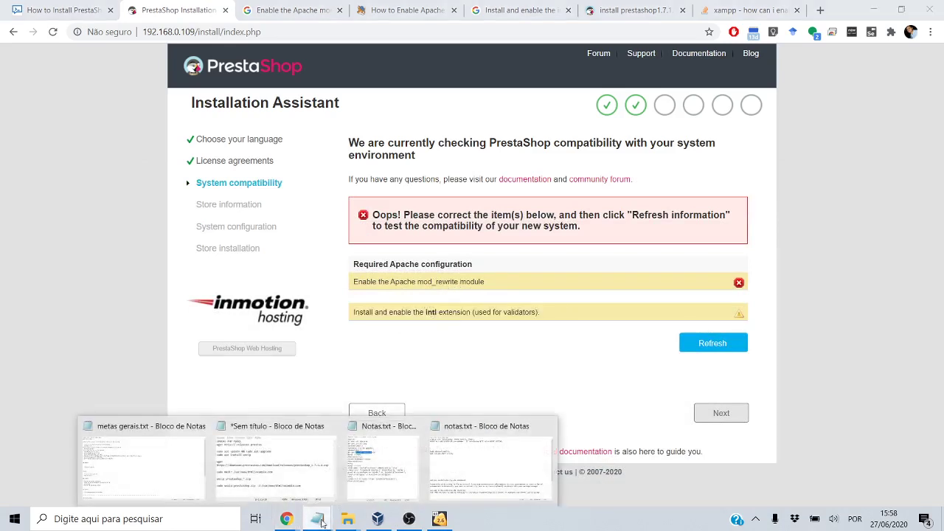
pyautogui.click(384, 496)
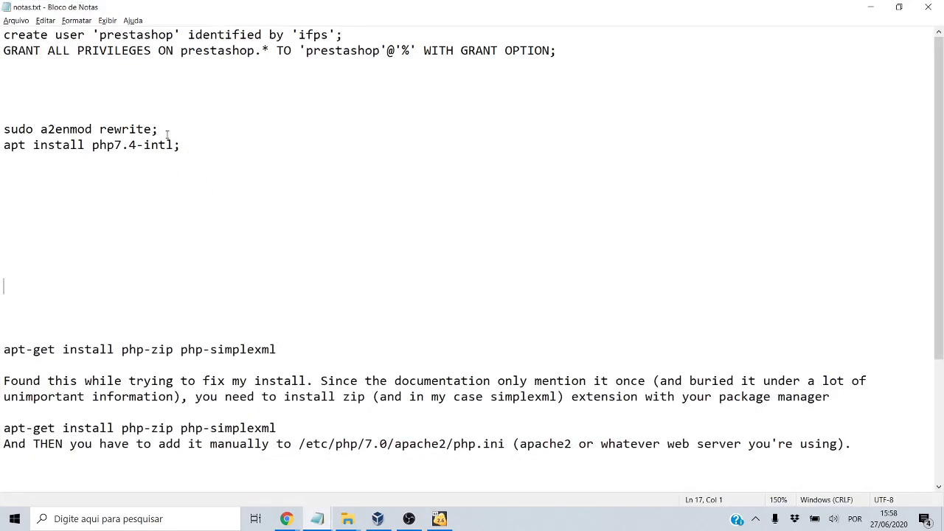
pyautogui.press('super+Left')
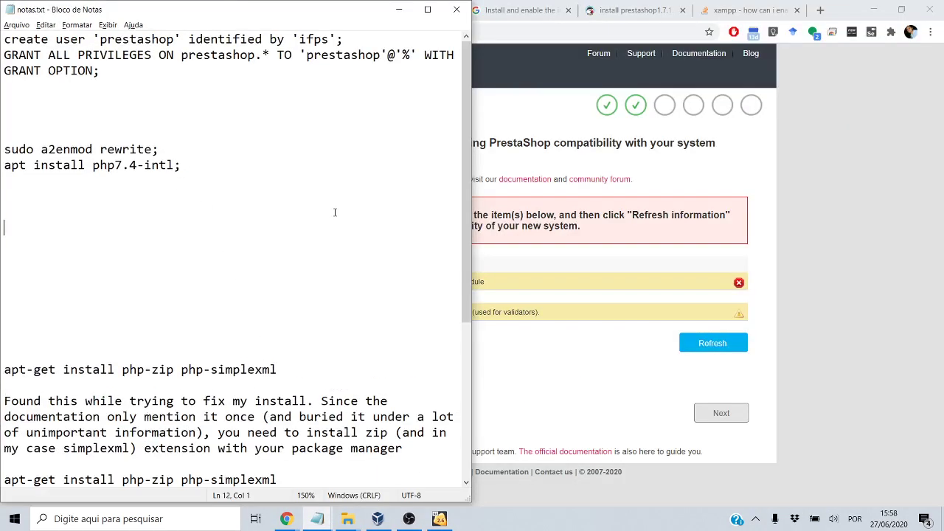
pyautogui.moveTo(194, 160); pyautogui.dragTo(87, 161)
pyautogui.moveTo(181, 150); pyautogui.dragTo(68, 145)
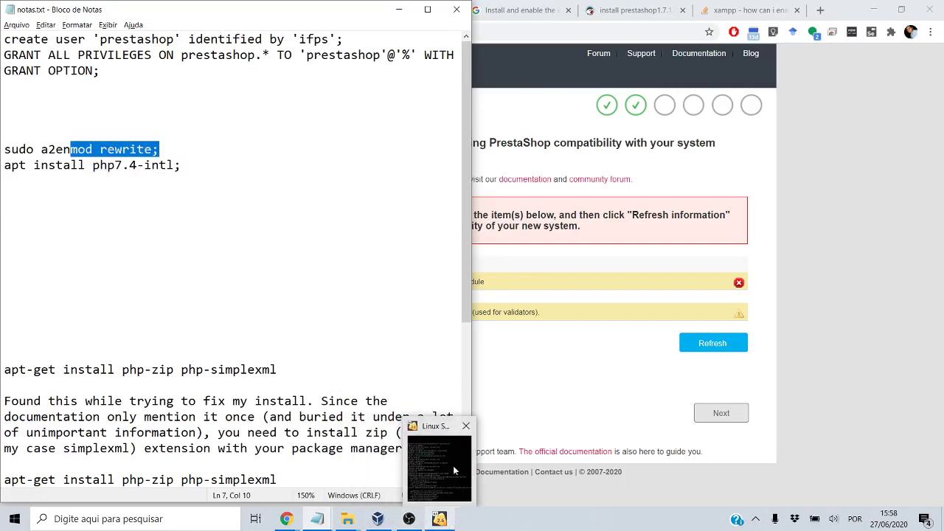
pyautogui.click(447, 522)
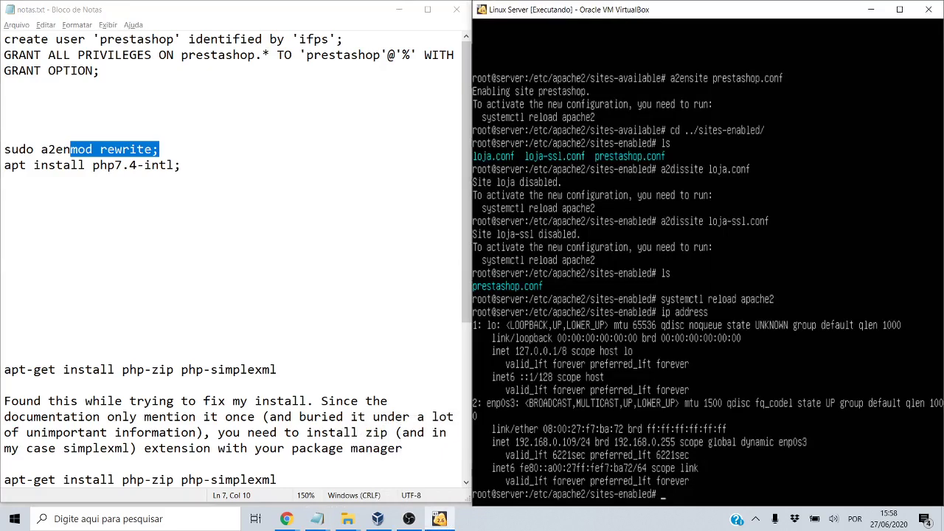
# Run a2enmod rewrite, install php7.4-intl, and enter systemctl restart apache
pyautogui.write('a2enmod rewrite;')
pyautogui.press('Return')
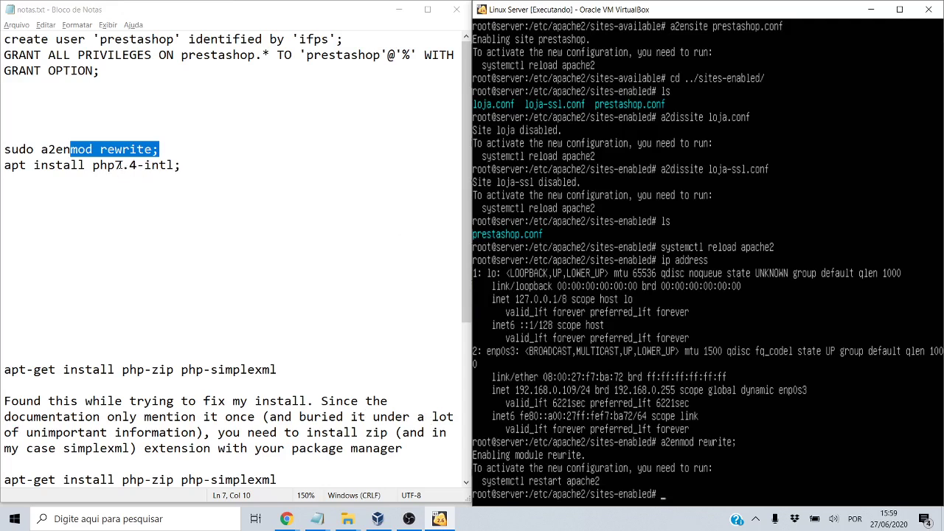
pyautogui.write('apt install php7.4-intl;')
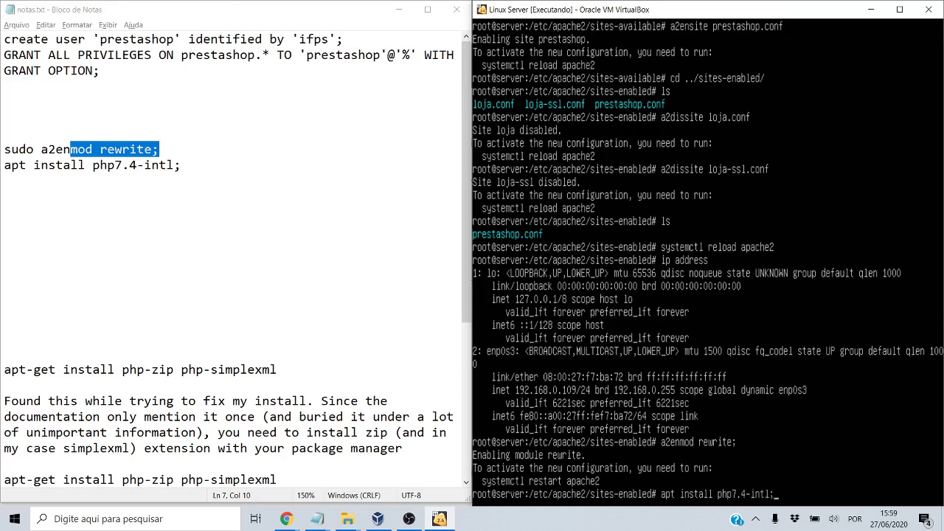
pyautogui.press('BackSpace')
pyautogui.press('Return')
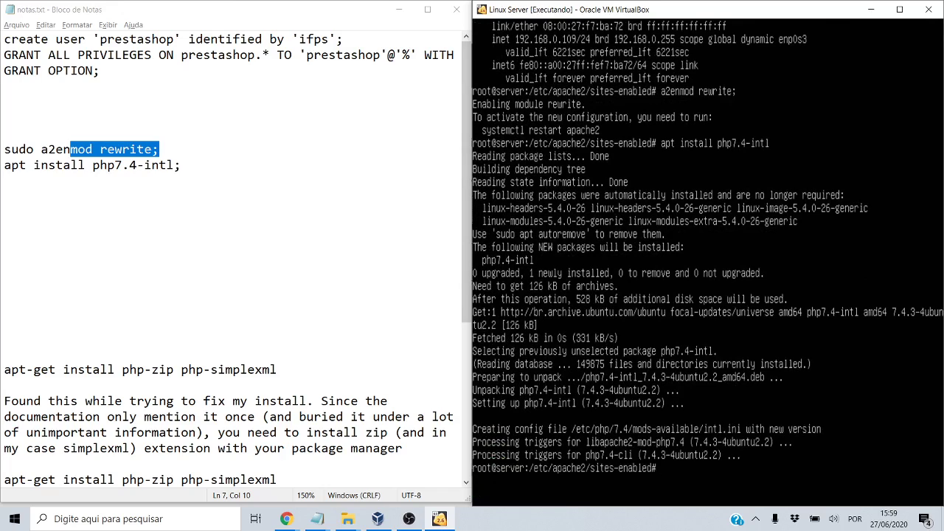
pyautogui.write('systemctl restart apache2')
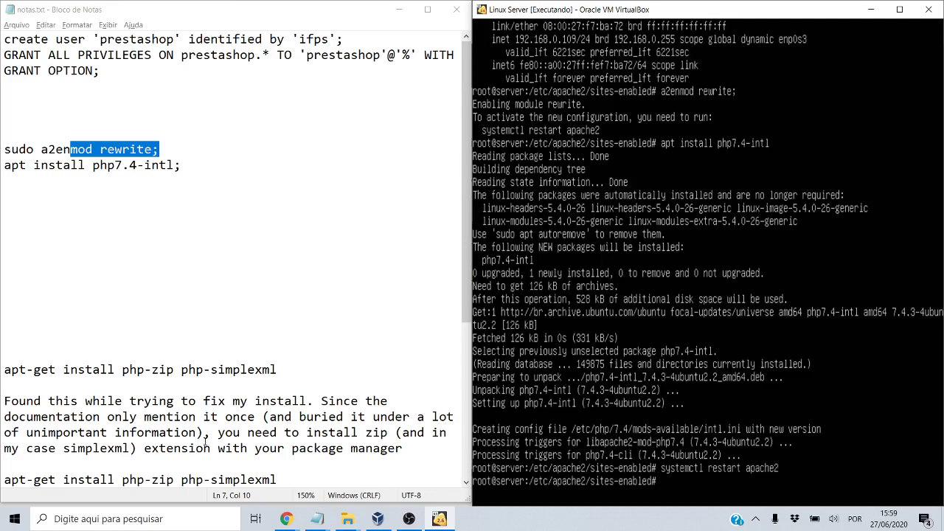
# Refresh the compatibility check until it verifies, then continue to Store information
pyautogui.moveTo(287, 518)
pyautogui.click(327, 475)
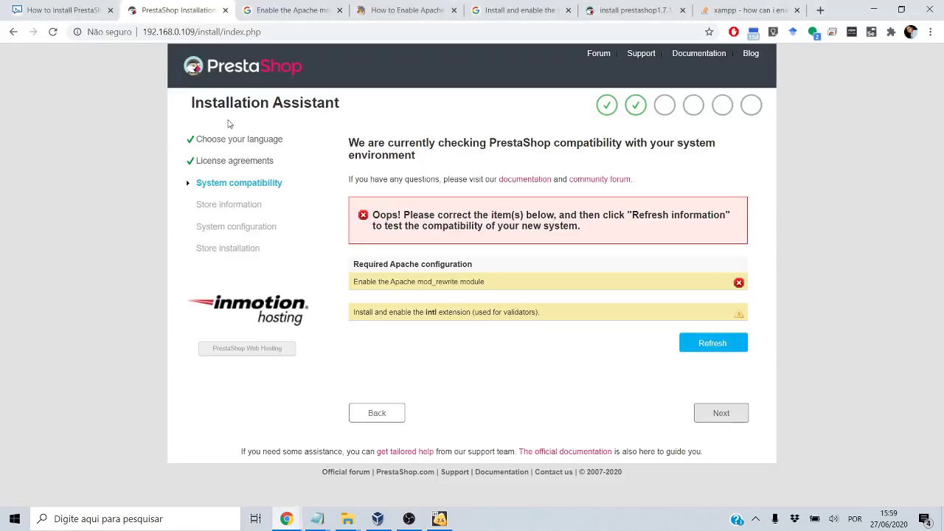
pyautogui.click(744, 345)
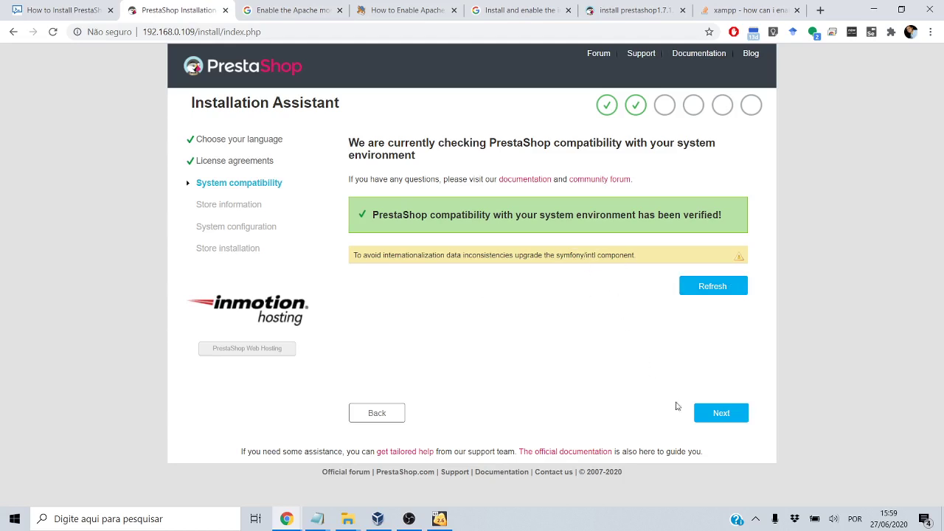
pyautogui.click(705, 415)
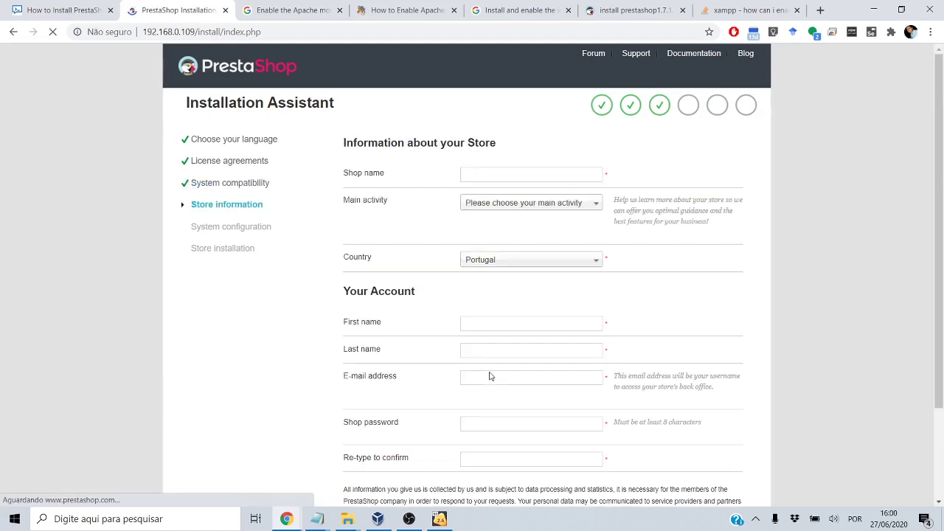
# Set shop name Loja IFSP, main activity Computer Hardware and Software, and country Brazil
pyautogui.click(521, 173)
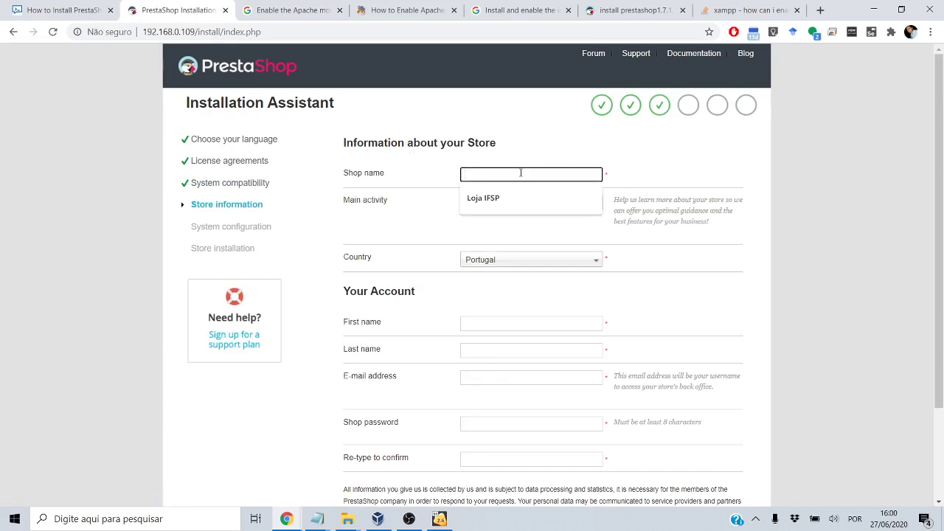
pyautogui.click(476, 200)
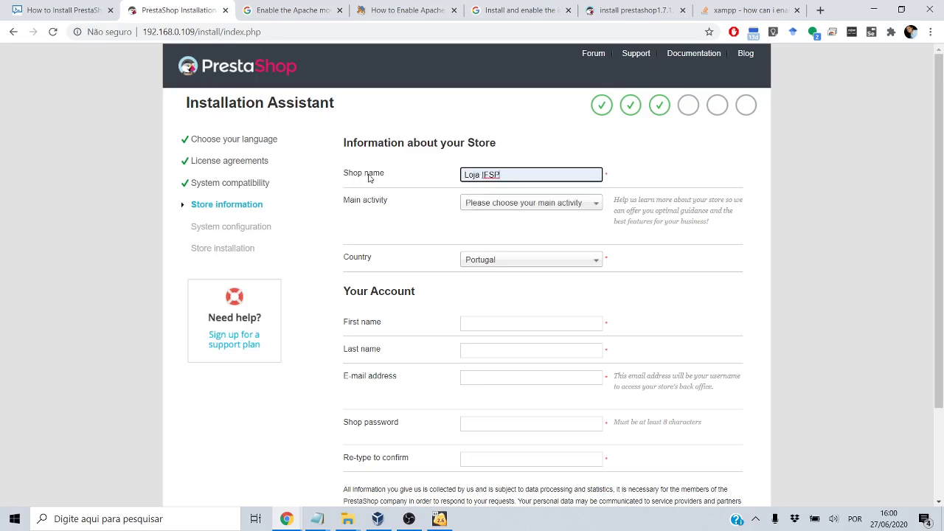
pyautogui.click(514, 205)
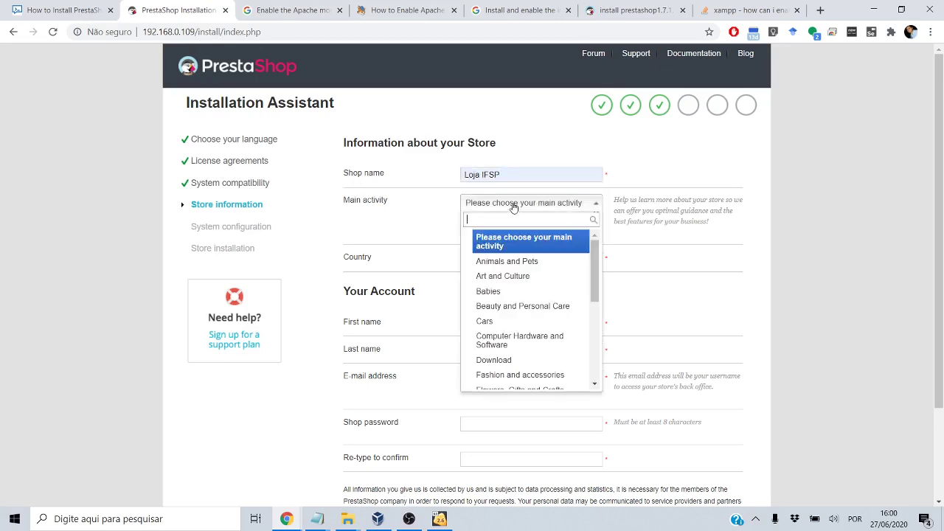
pyautogui.scroll(-5, 526, 291)
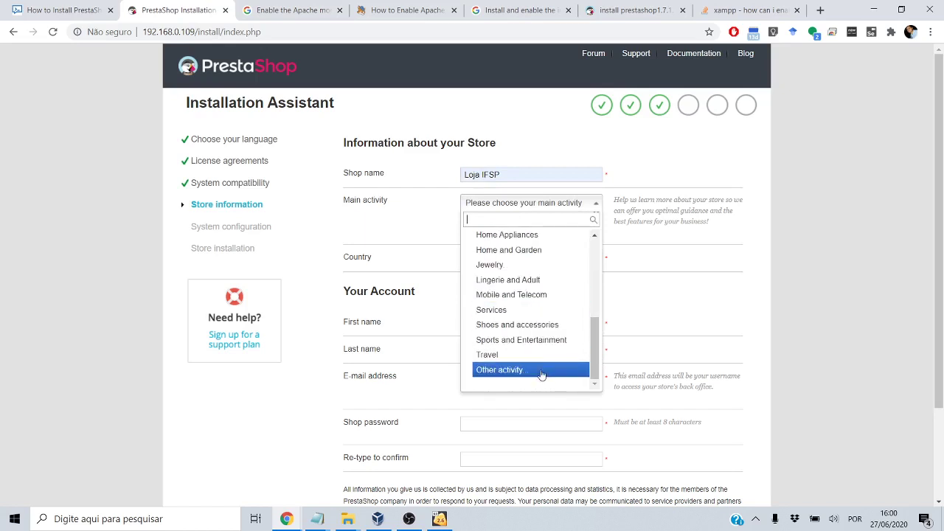
pyautogui.moveTo(597, 342); pyautogui.dragTo(598, 290)
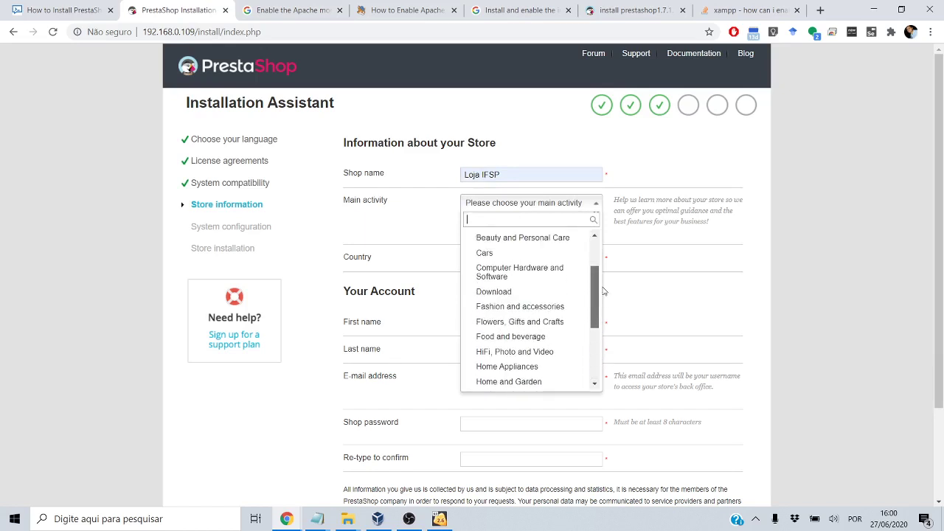
pyautogui.click(536, 276)
pyautogui.click(503, 260)
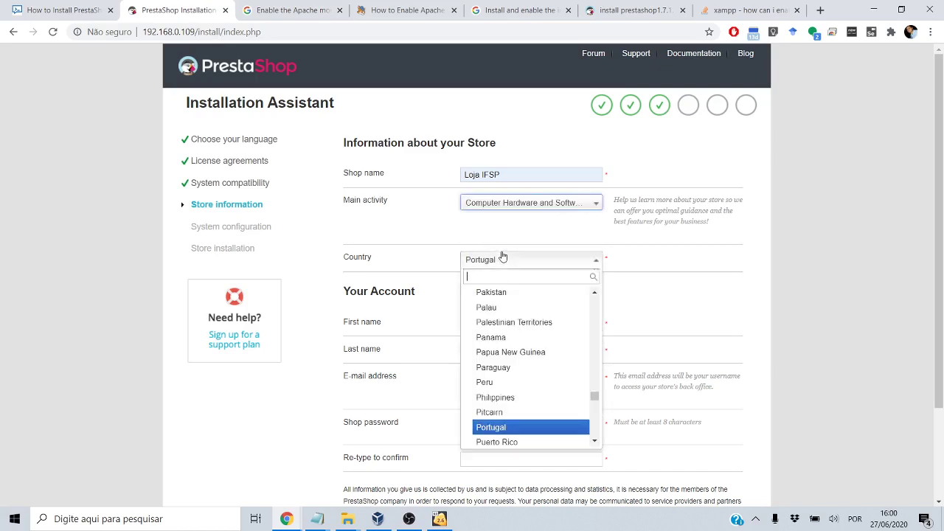
pyautogui.write('bra')
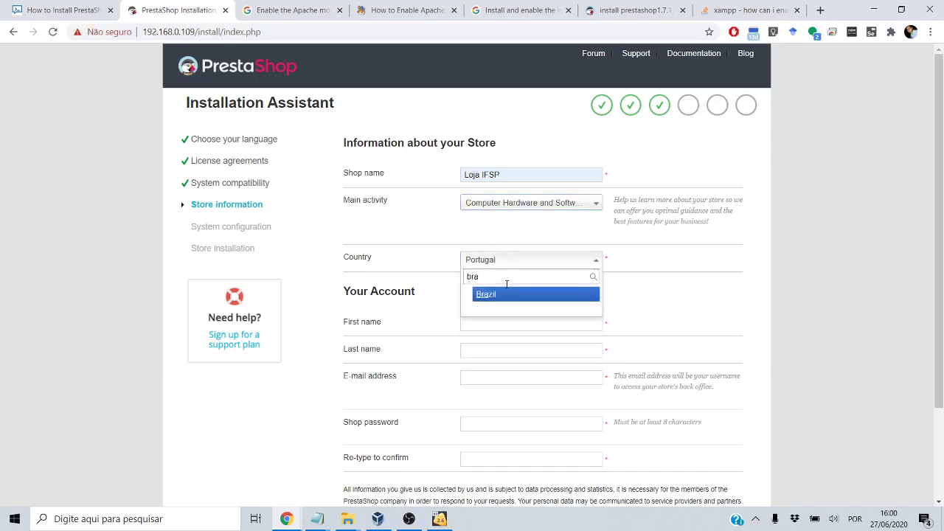
pyautogui.click(506, 294)
# Enter the admin account's first and last name 'aluno' and the admin's e-mail address
pyautogui.click(488, 352)
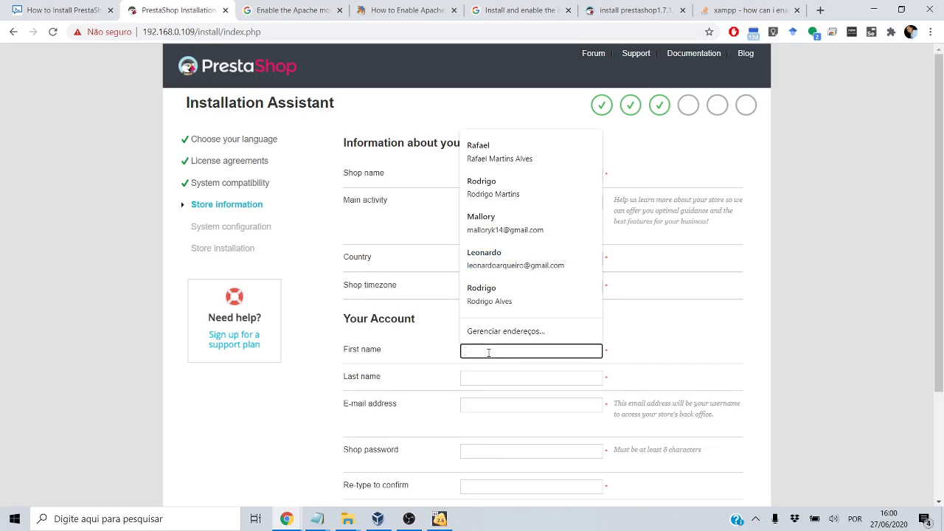
pyautogui.press('Escape')
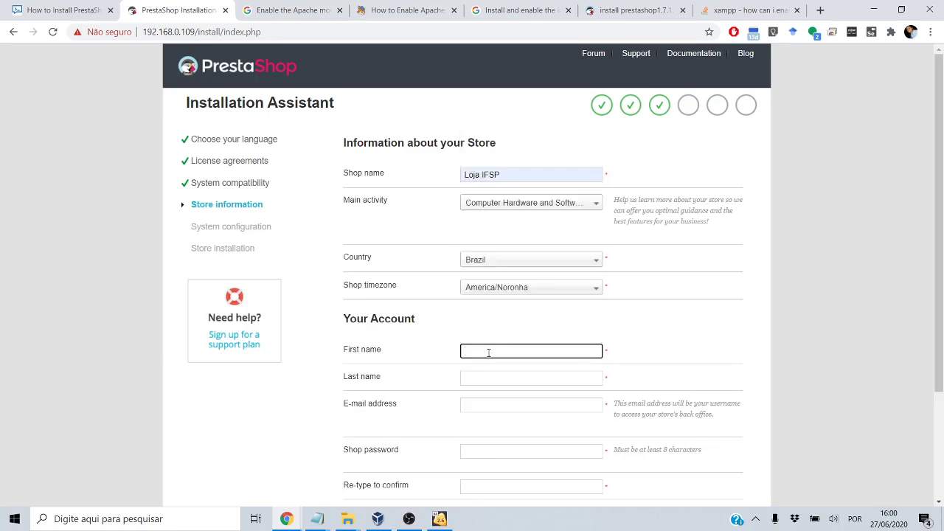
pyautogui.write('aluno')
pyautogui.press('Tab')
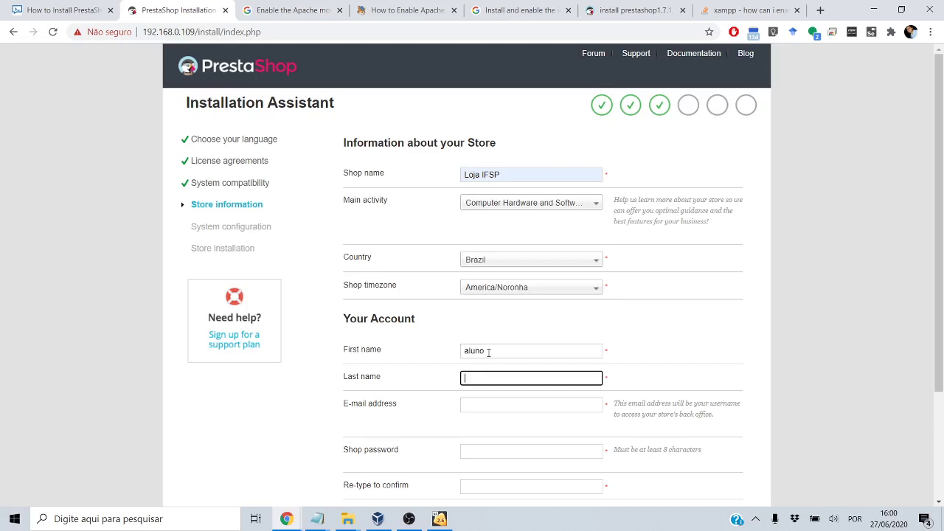
pyautogui.write('aluno')
pyautogui.press('Tab')
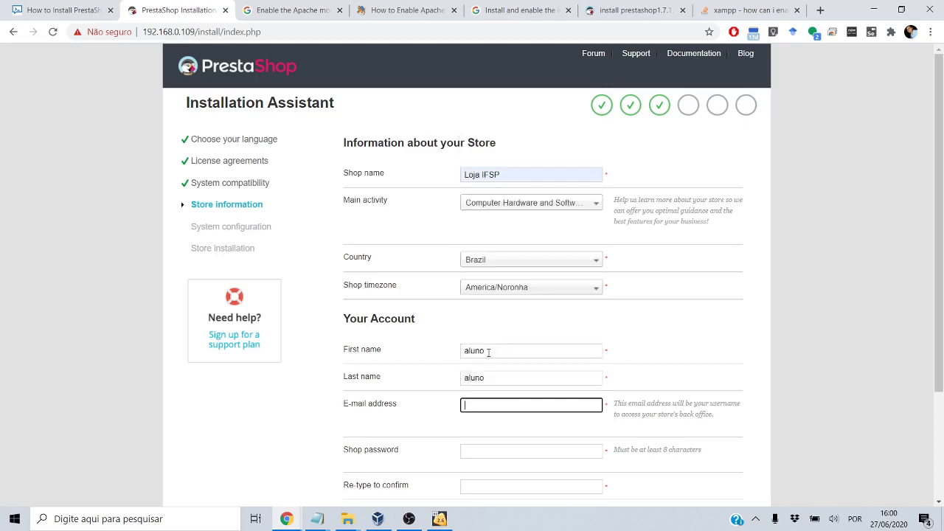
pyautogui.write('a')
pyautogui.press('BackSpace')
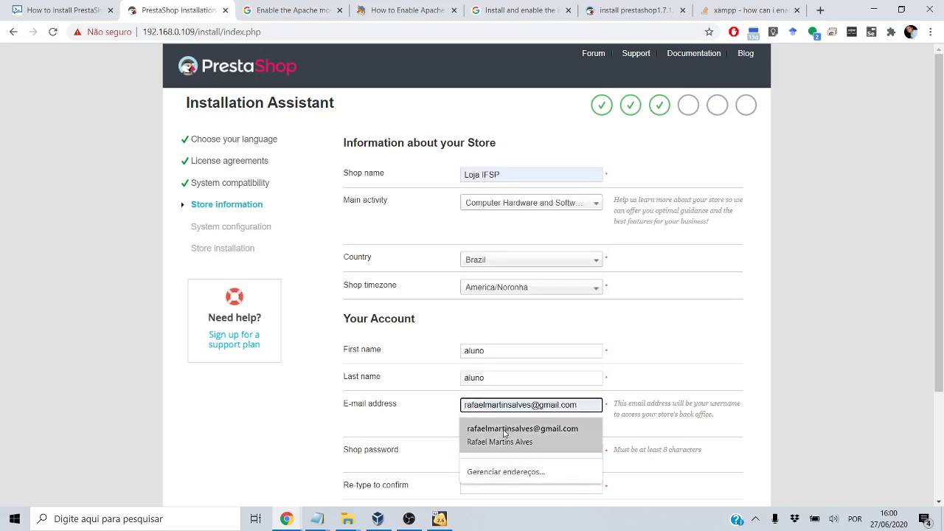
pyautogui.click(519, 428)
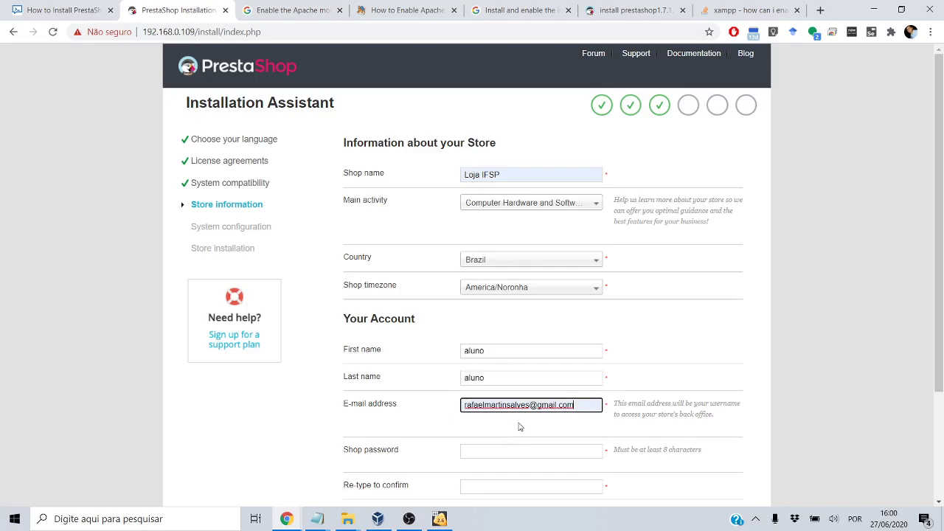
# Enter and confirm the shop password and submit the store information
pyautogui.scroll(-1, 521, 428)
pyautogui.click(498, 418)
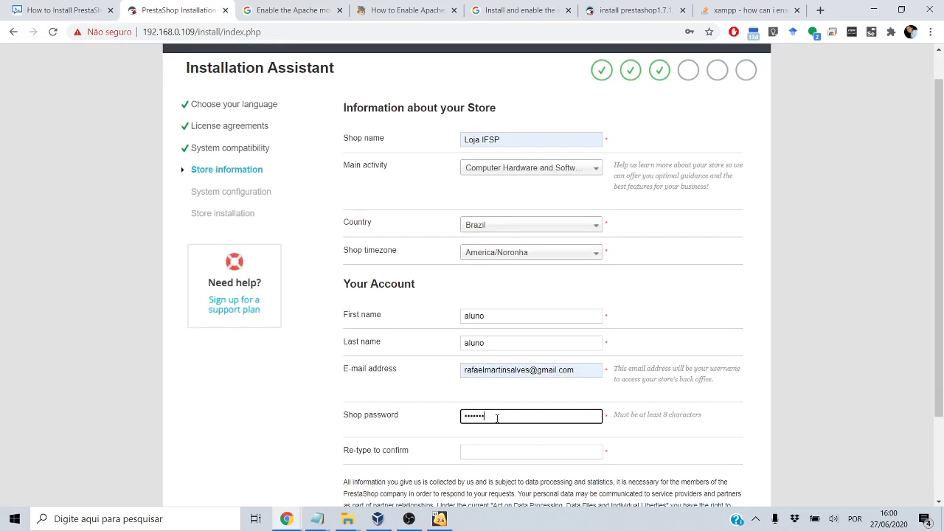
pyautogui.press('Tab')
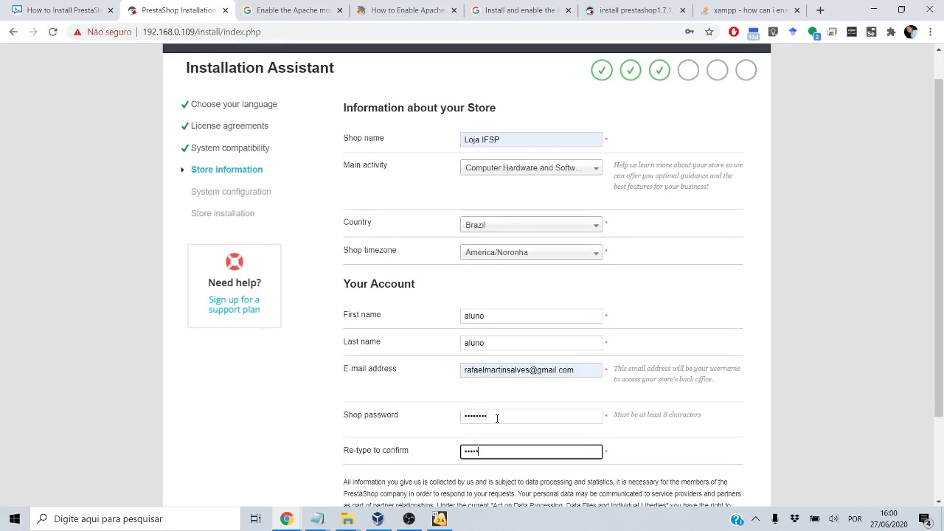
pyautogui.scroll(-3, 498, 419)
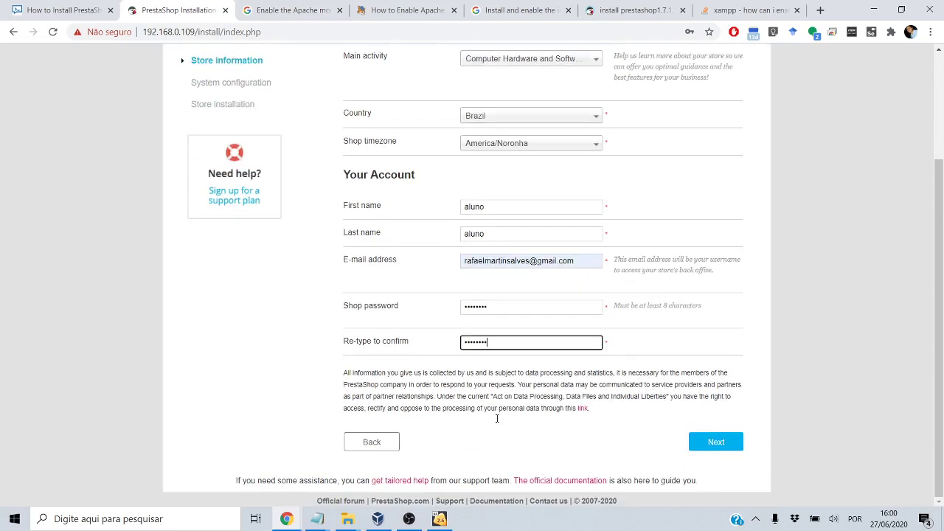
pyautogui.click(716, 442)
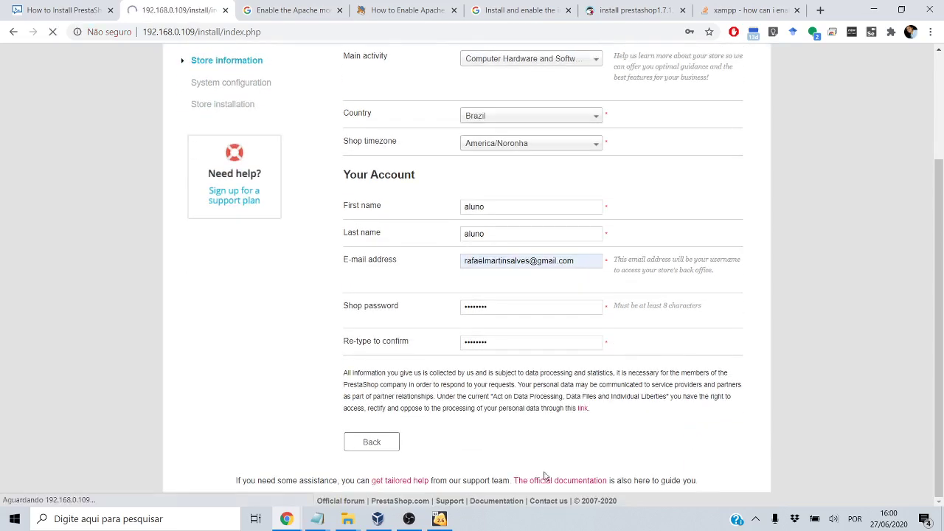
pyautogui.click(409, 519)
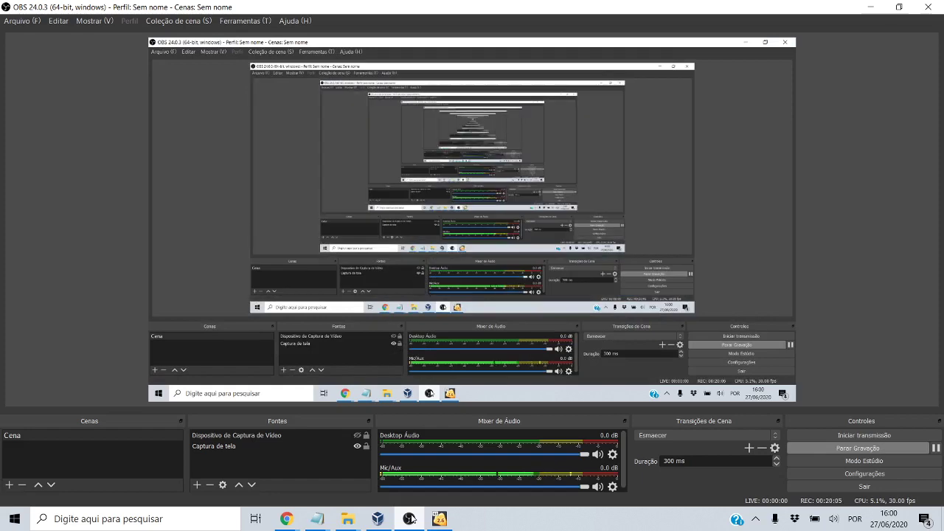
# Minimize OBS Studio to bring the installer's database configuration page back
pyautogui.click(410, 518)
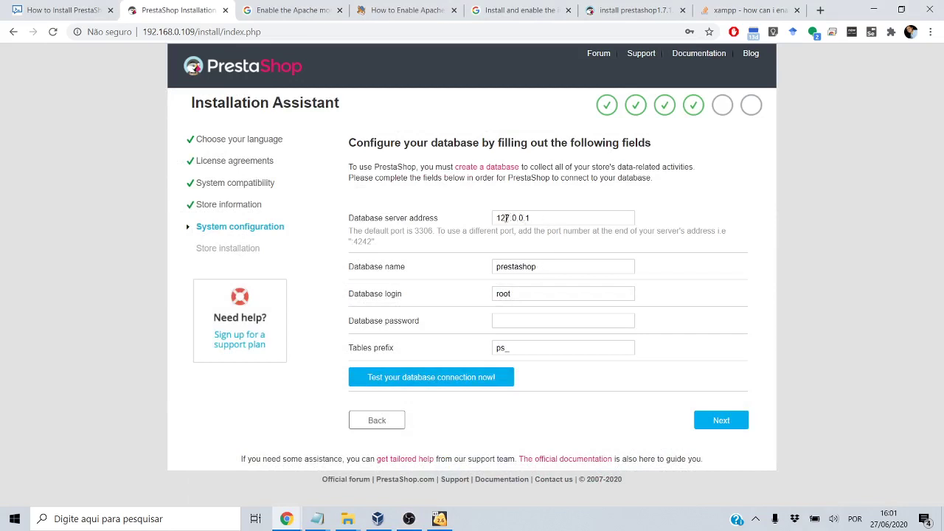
# Change the database login to prestashop, enter its password, test the connection, and start installation
pyautogui.moveTo(502, 219); pyautogui.dragTo(522, 226)
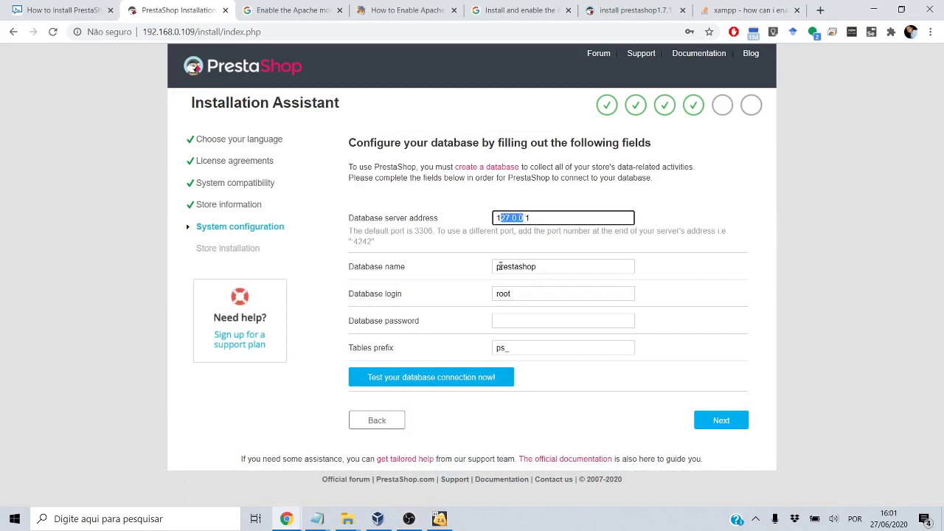
pyautogui.moveTo(498, 267); pyautogui.dragTo(456, 284)
pyautogui.write('pres')
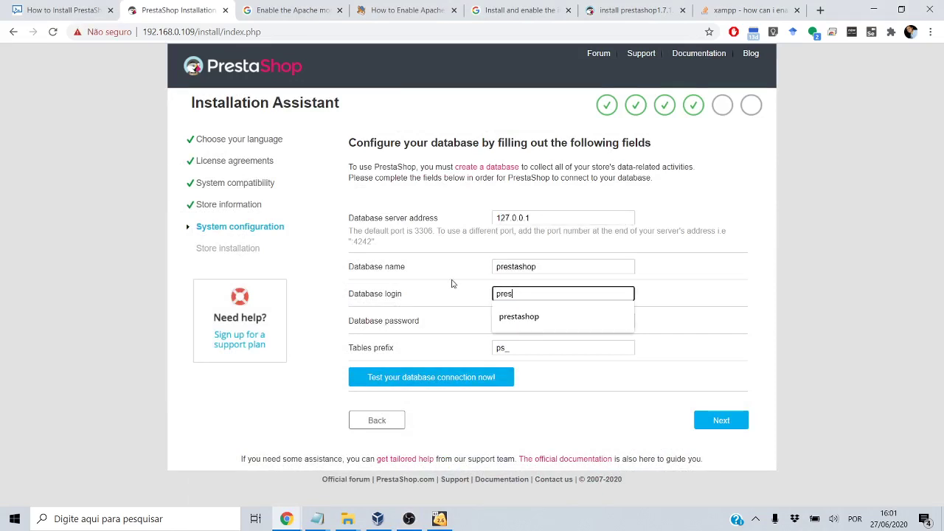
pyautogui.write('tashop')
pyautogui.press('Tab')
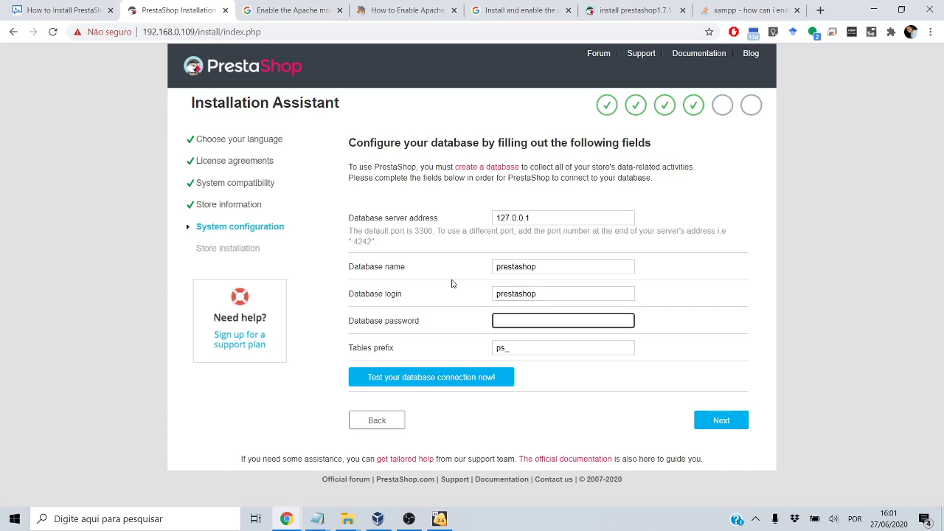
pyautogui.write('pr')
pyautogui.click(485, 379)
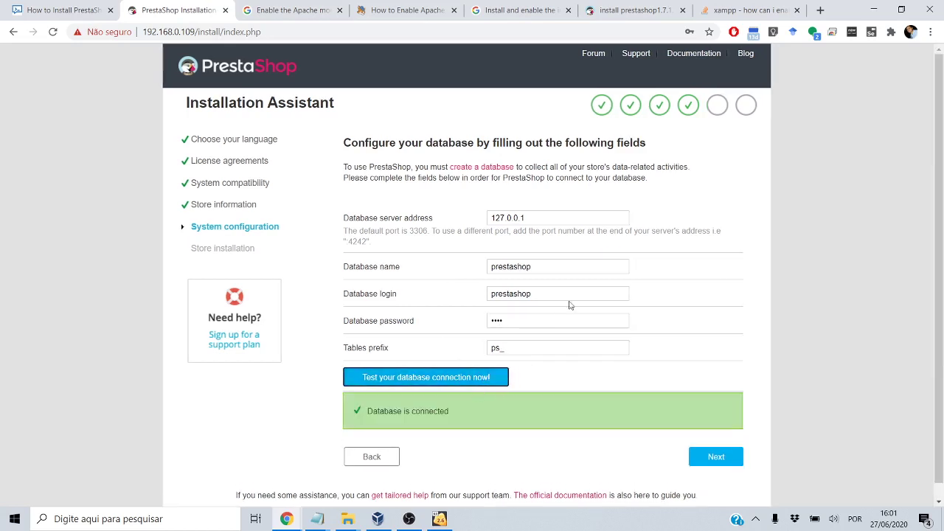
pyautogui.click(712, 462)
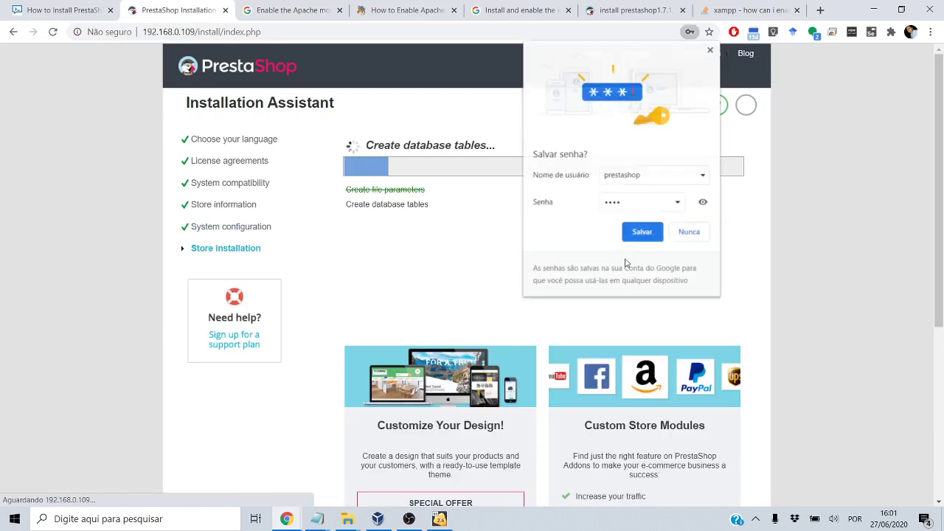
# Dismiss Chrome's save-password offer and pause OBS recording while the store installation finishes
pyautogui.click(710, 50)
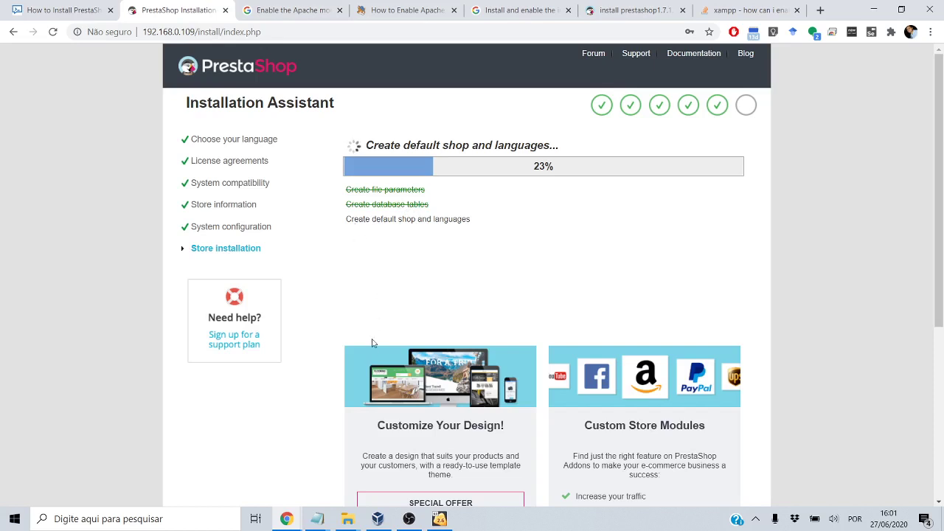
pyautogui.click(409, 519)
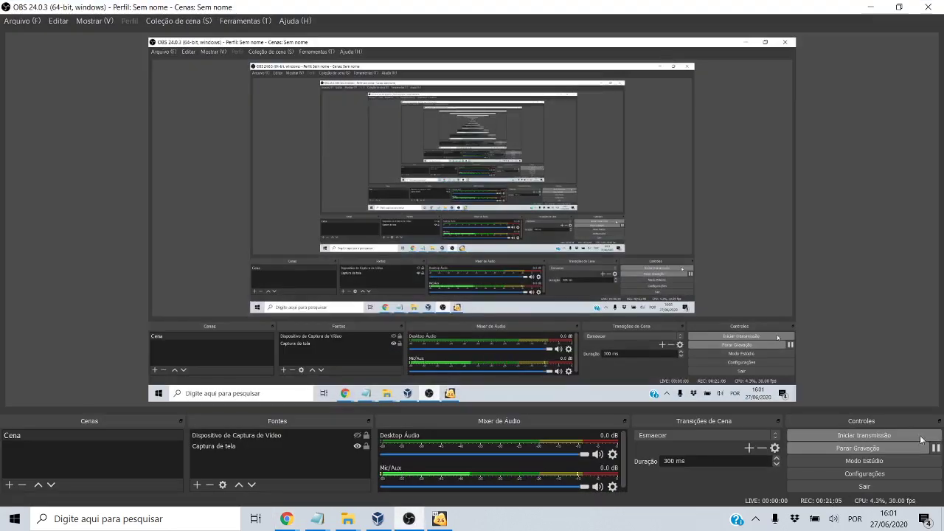
pyautogui.click(935, 448)
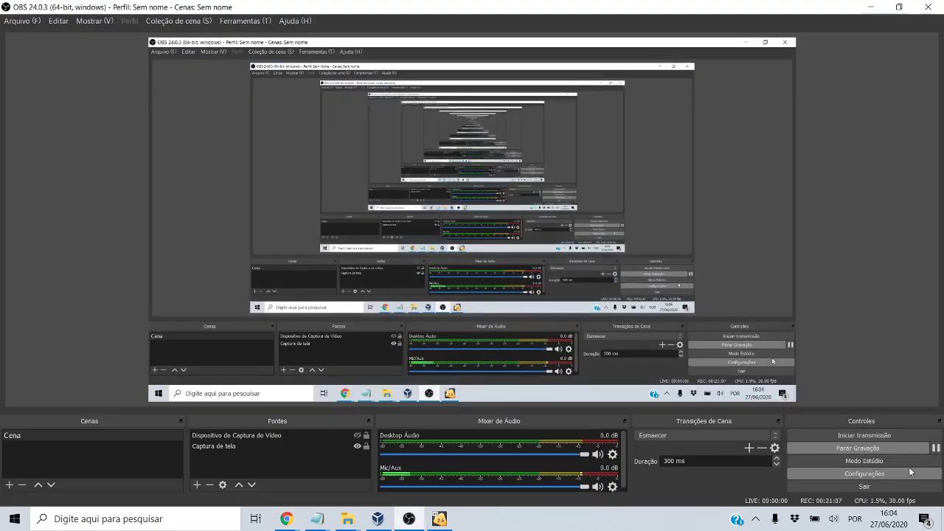
pyautogui.click(872, 7)
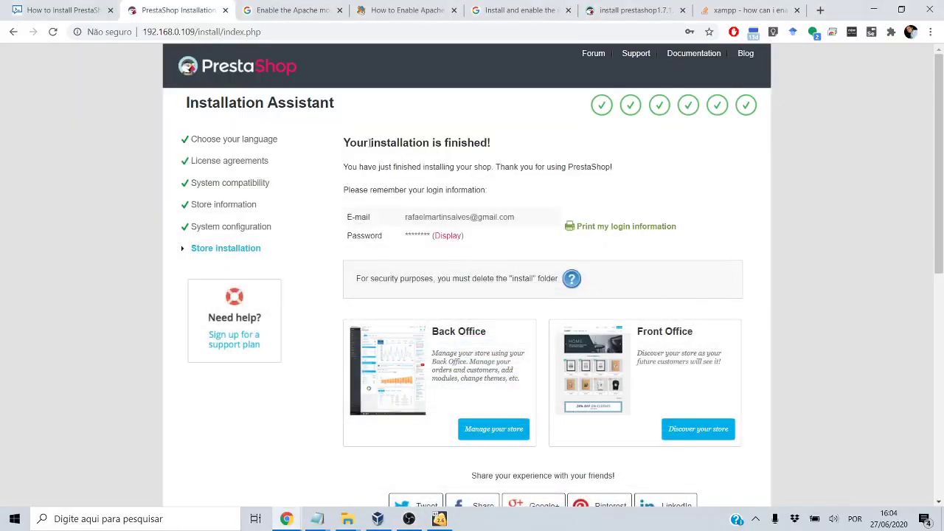
# Open the storefront and back-office links in new tabs, then switch to the storefront tab
pyautogui.moveTo(370, 143); pyautogui.dragTo(432, 144)
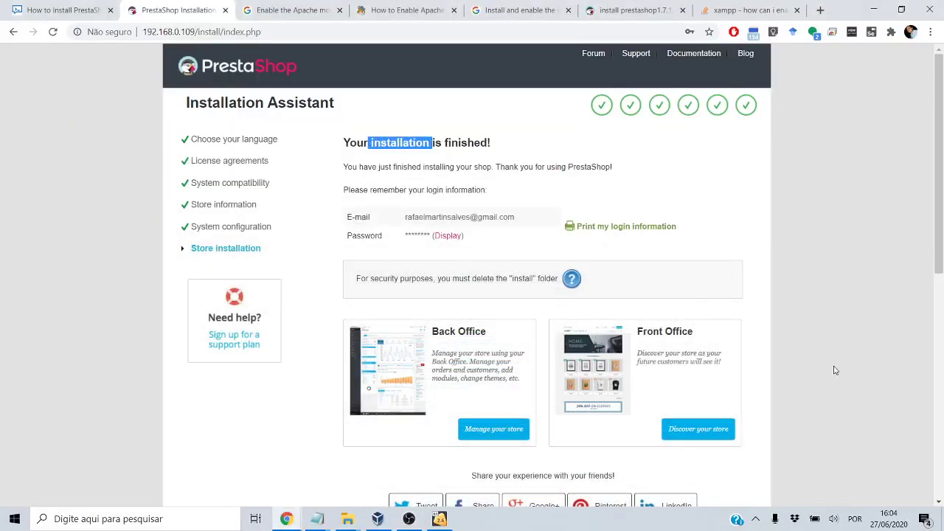
pyautogui.scroll(-1, 845, 368)
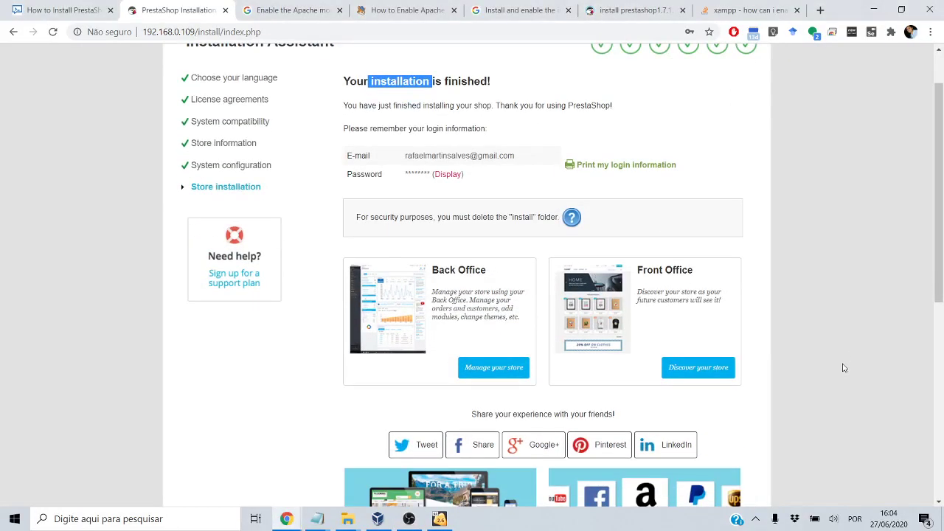
pyautogui.click(714, 368)
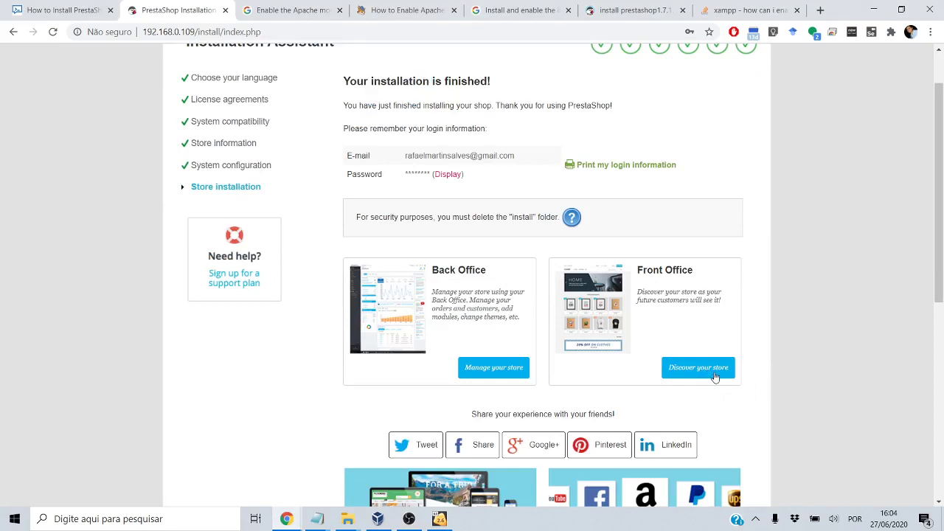
pyautogui.middleClick(494, 375)
pyautogui.scroll(-3, 344, 379)
pyautogui.scroll(2, 310, 332)
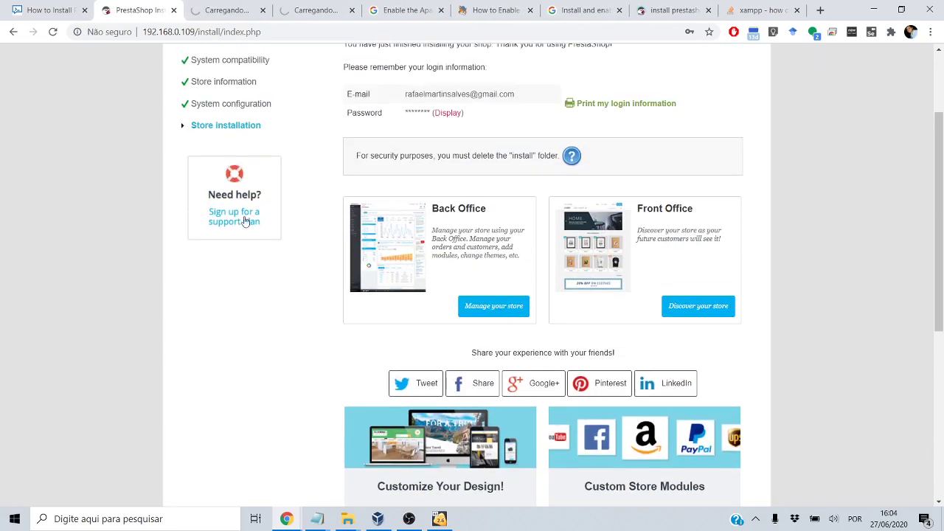
pyautogui.click(230, 10)
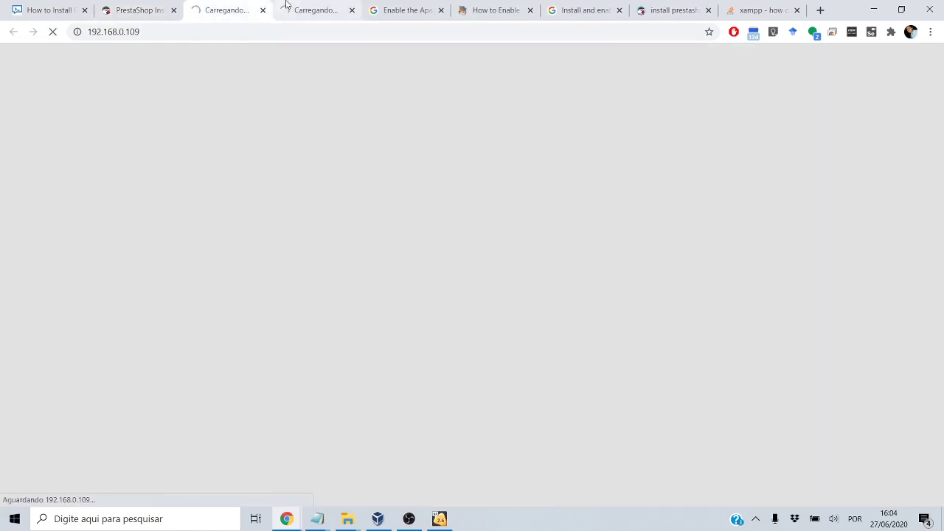
# Browse the Loja IFSP homepage and slider, then switch to the back-office tab with the install-folder warning
pyautogui.click(331, 6)
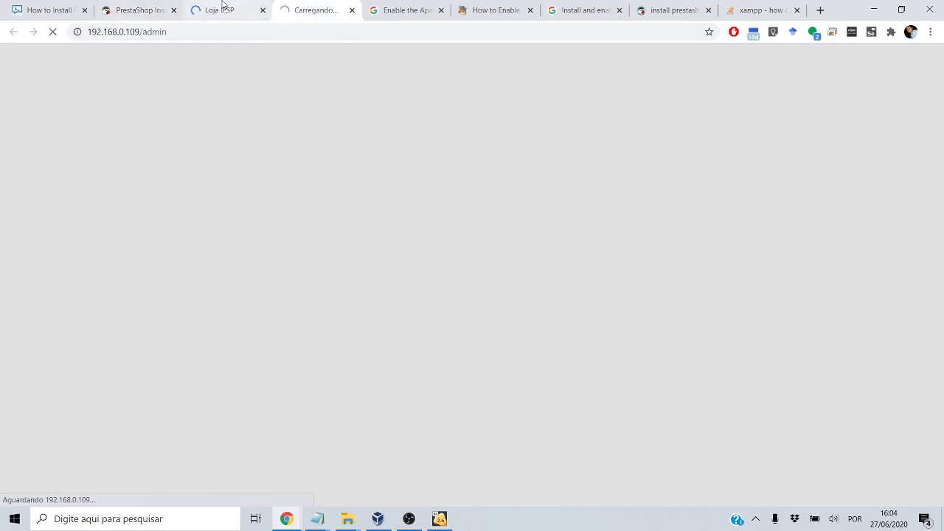
pyautogui.click(216, 6)
pyautogui.scroll(-3, 181, 429)
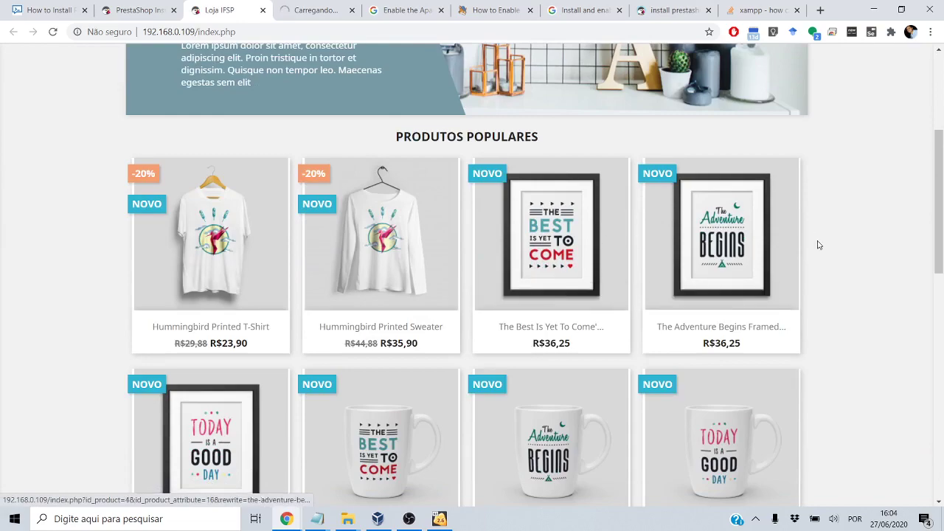
pyautogui.scroll(-4, 774, 350)
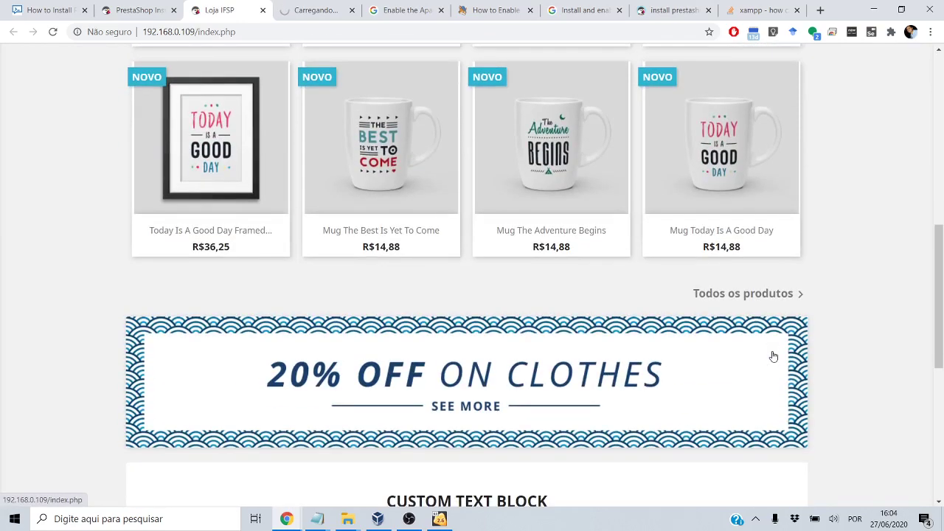
pyautogui.scroll(-2, 774, 354)
pyautogui.scroll(10, 774, 355)
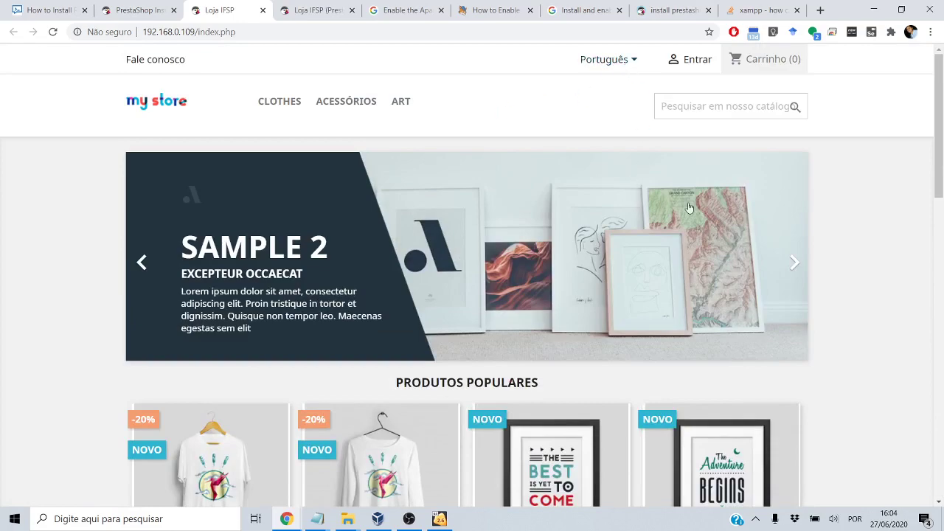
pyautogui.click(794, 262)
pyautogui.scroll(-3, 854, 320)
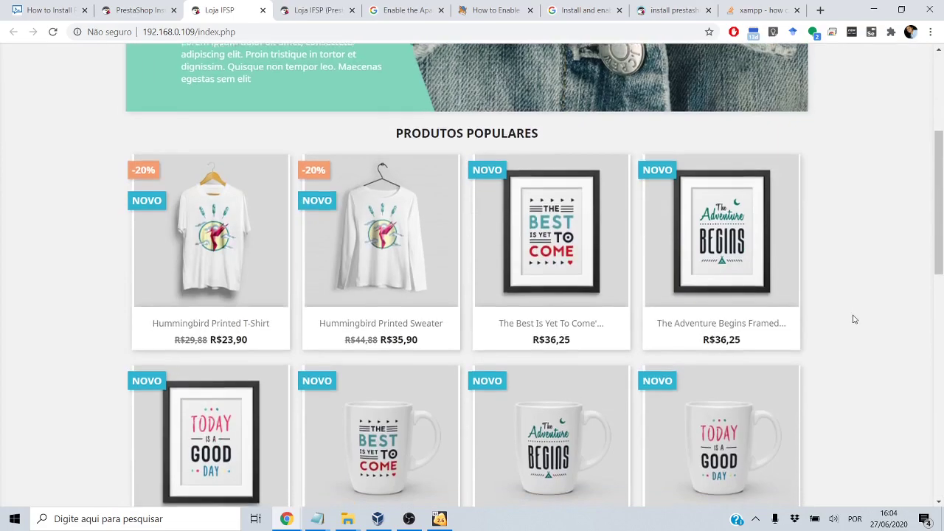
pyautogui.scroll(-5, 854, 319)
pyautogui.scroll(3, 854, 319)
pyautogui.click(305, 9)
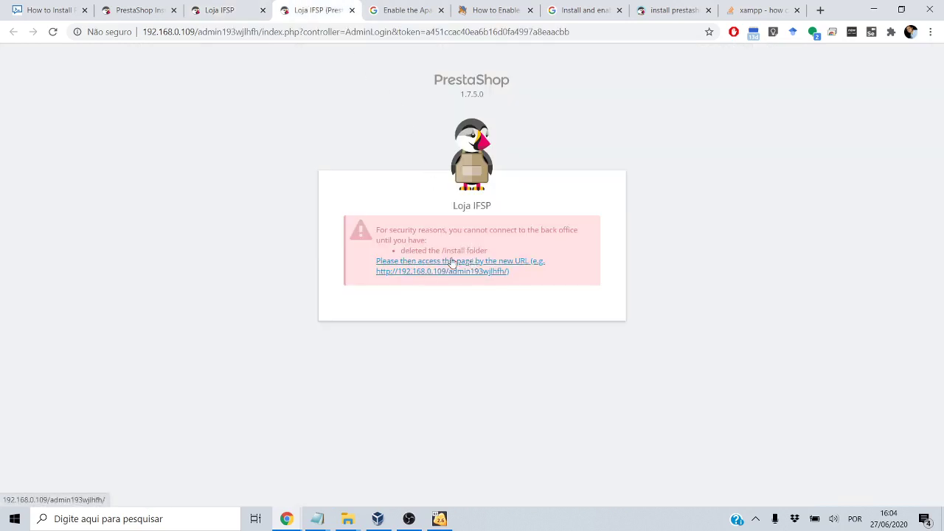
# Scroll the linuxhostsupport guide to the rm -rf install step and snap it beside the VM terminal
pyautogui.click(49, 10)
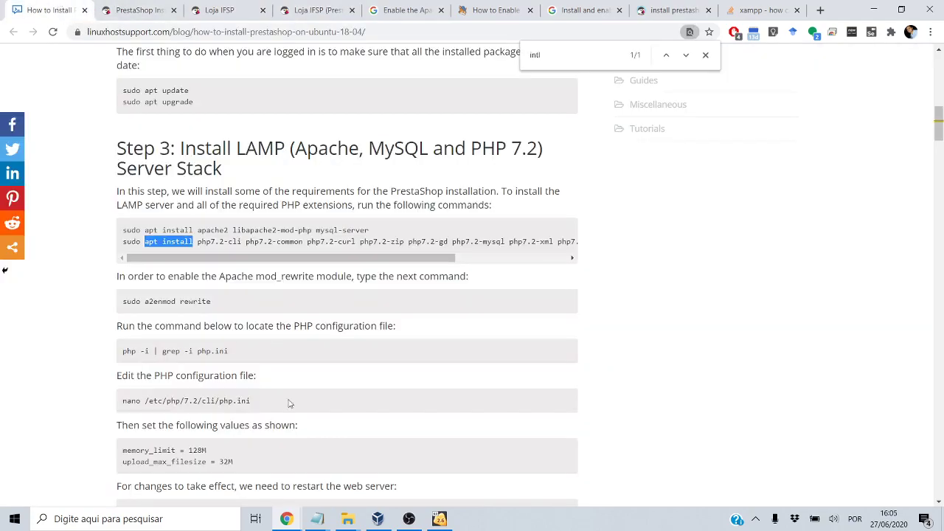
pyautogui.scroll(-15, 192, 445)
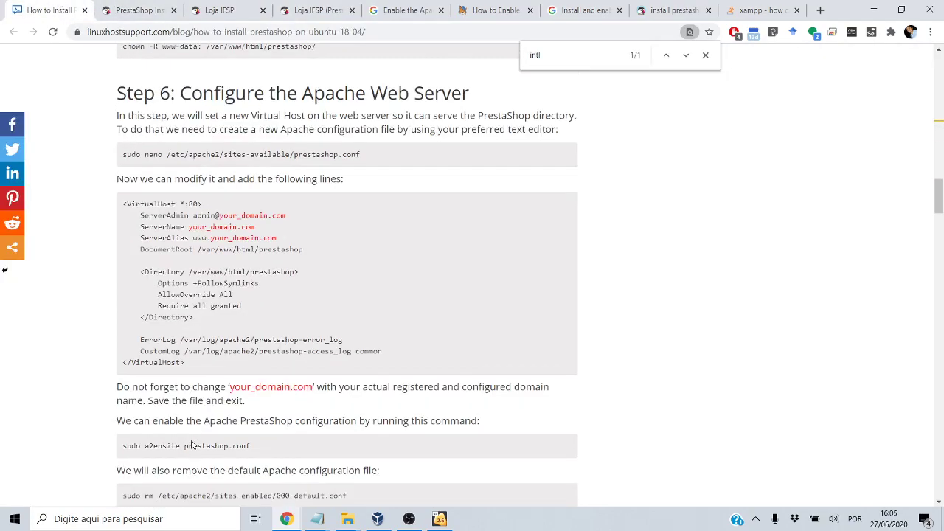
pyautogui.scroll(-15, 192, 445)
pyautogui.scroll(-15, 191, 443)
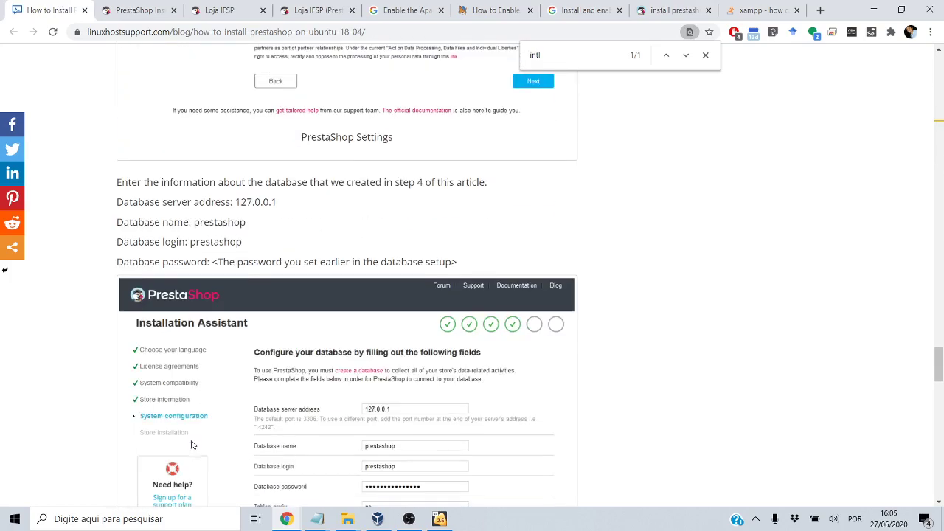
pyautogui.scroll(-7, 121, 308)
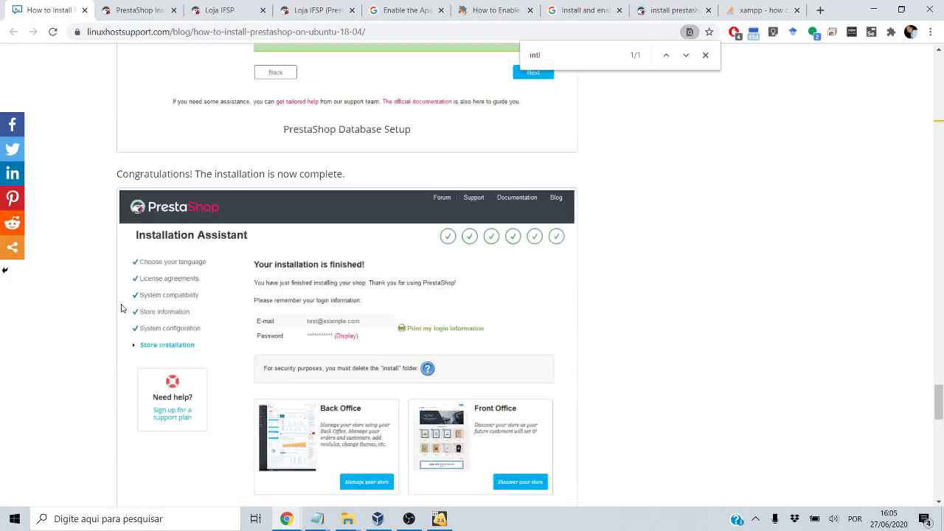
pyautogui.scroll(-7, 121, 308)
pyautogui.scroll(1, 79, 245)
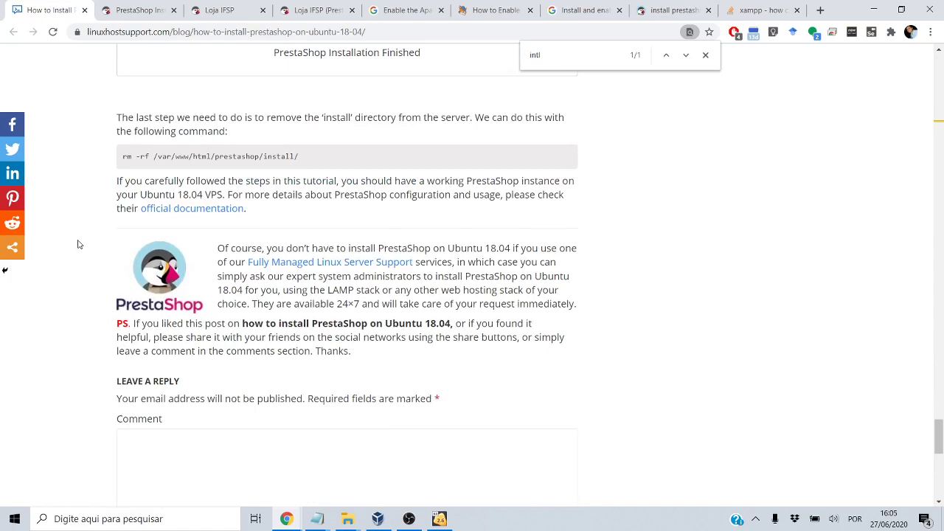
pyautogui.press('super+Left')
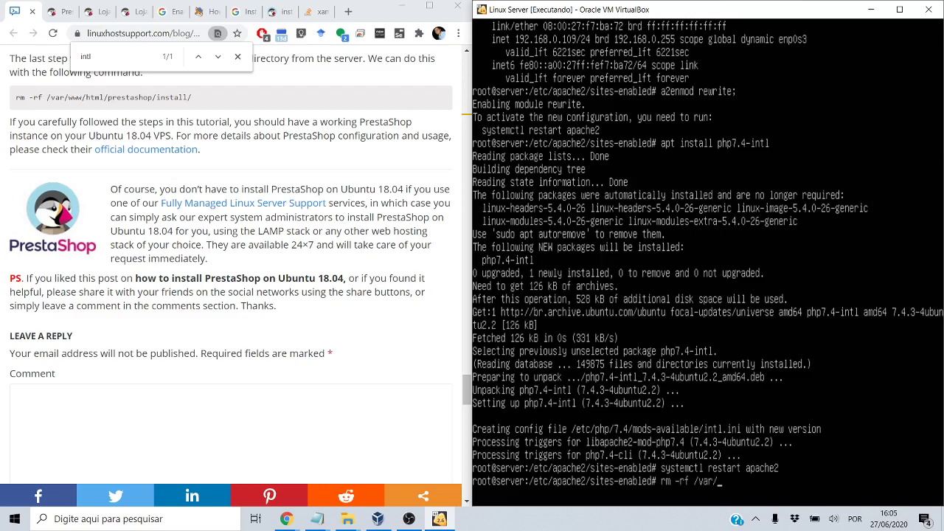
# Run rm -rf /var/www/html/prestashop/install/ in the VM terminal, then maximize Chrome again
pyautogui.write('ww/html/pr')
pyautogui.press('Tab')
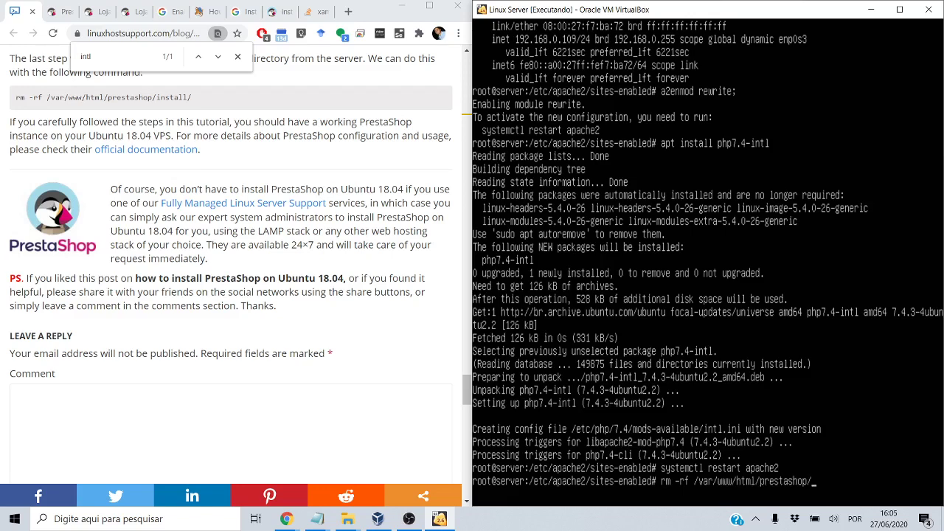
pyautogui.write('in')
pyautogui.press('Tab')
pyautogui.press('Return')
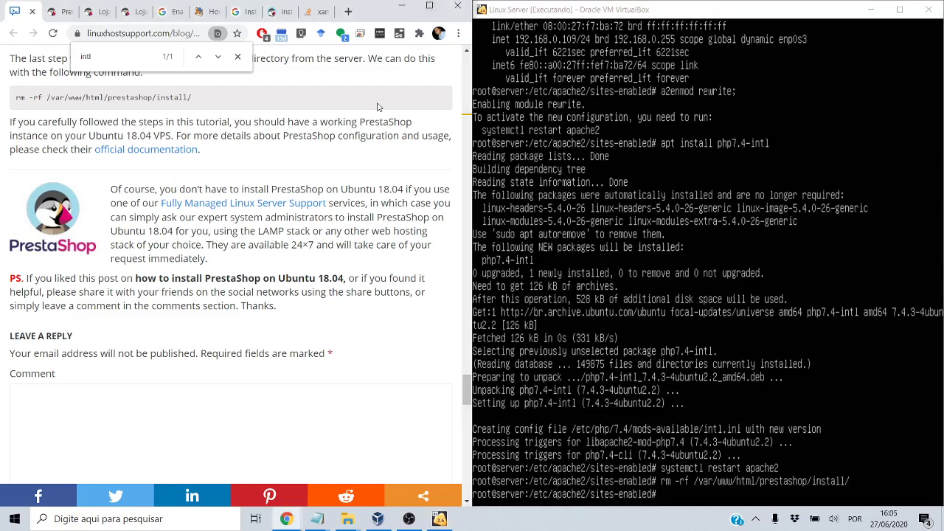
pyautogui.click(430, 6)
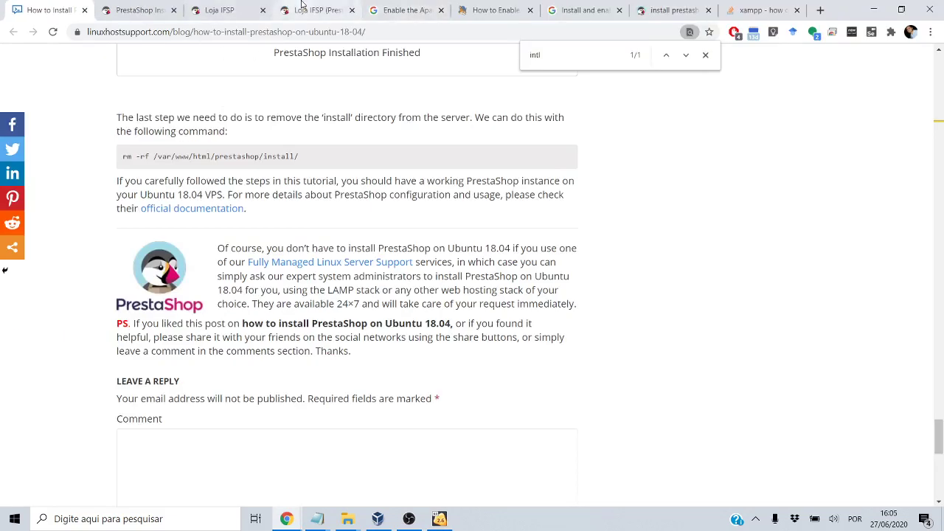
# Log in to the Loja IFSP back office with the admin e-mail and password, staying logged in
pyautogui.click(304, 10)
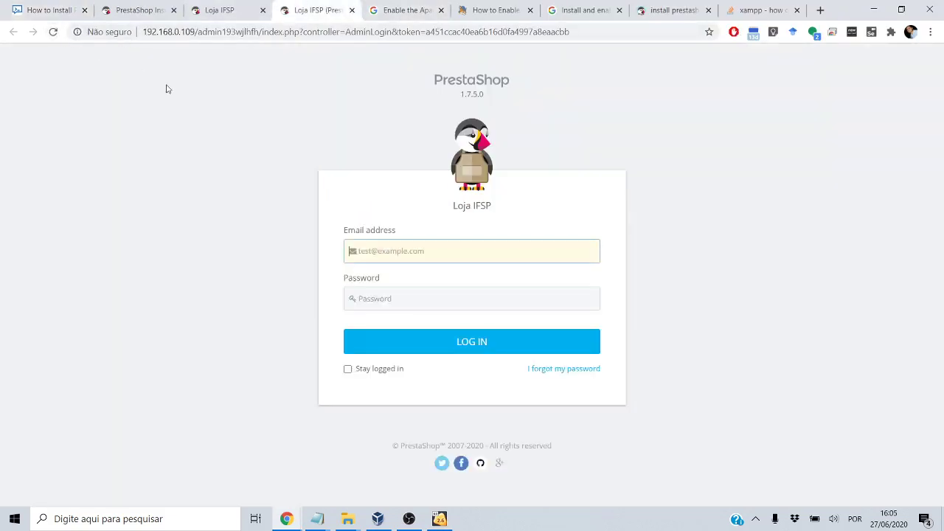
pyautogui.click(383, 256)
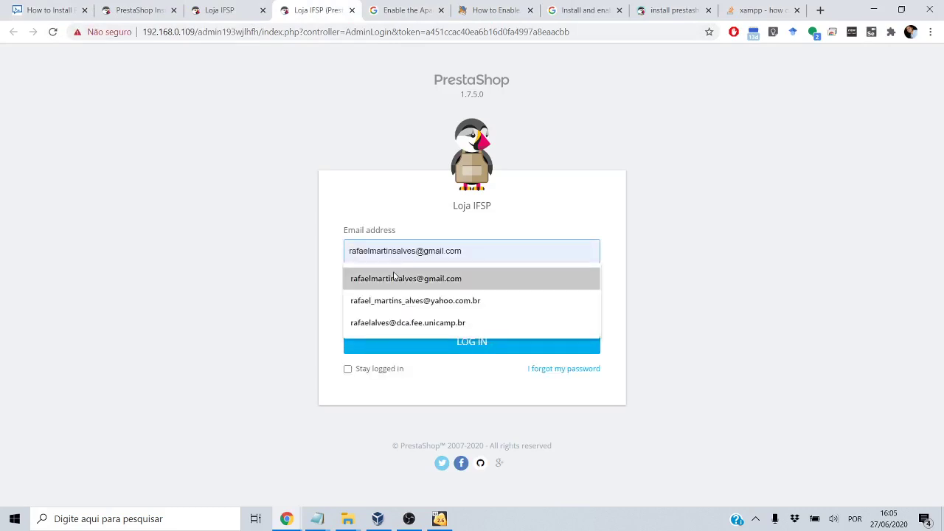
pyautogui.click(396, 278)
pyautogui.click(387, 298)
pyautogui.write('••')
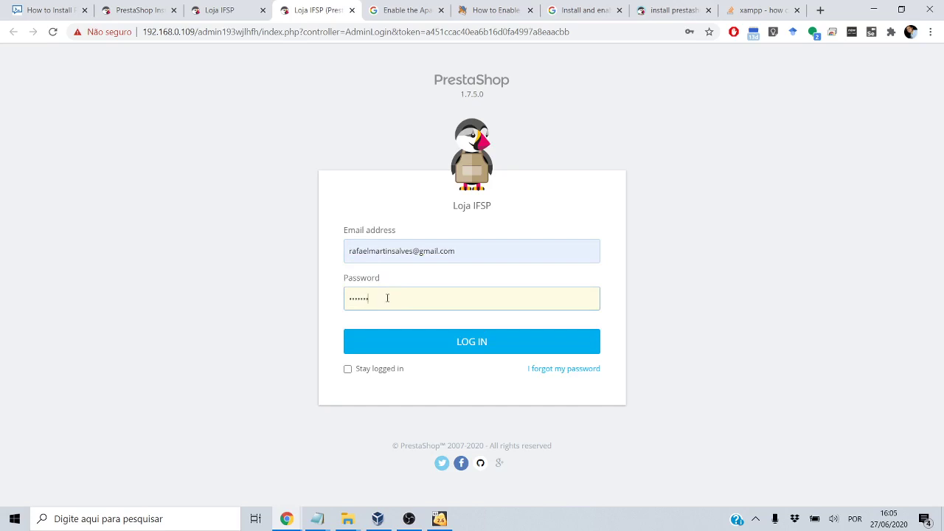
pyautogui.click(348, 369)
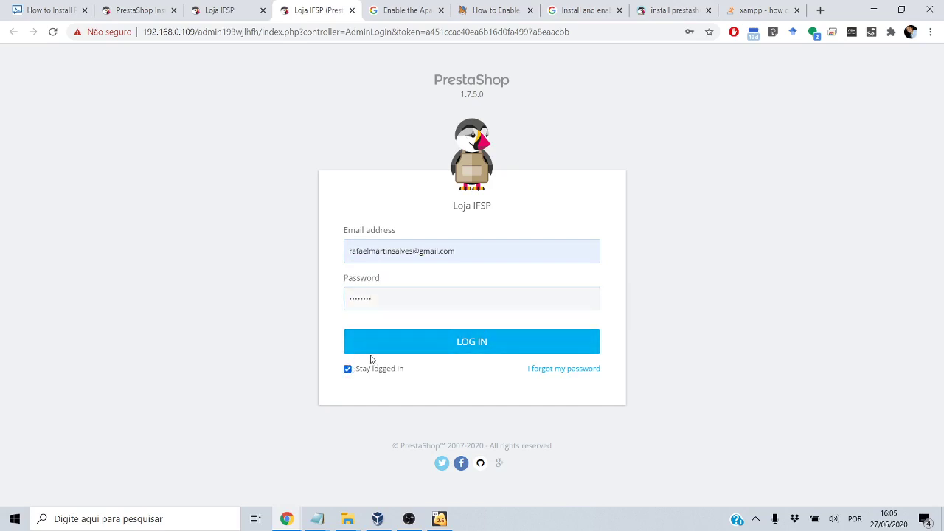
pyautogui.click(376, 352)
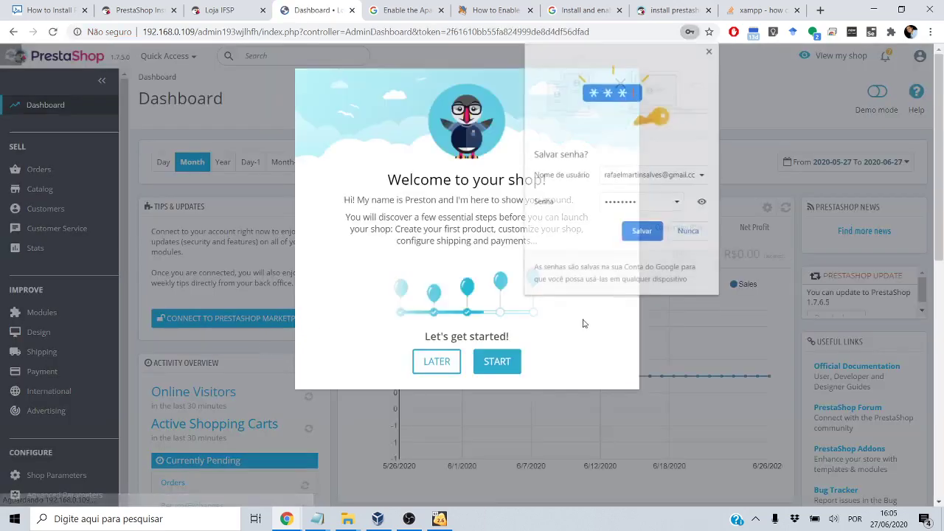
# Dismiss the save-password prompt, start the welcome tour, then return to the Dashboard
pyautogui.click(711, 49)
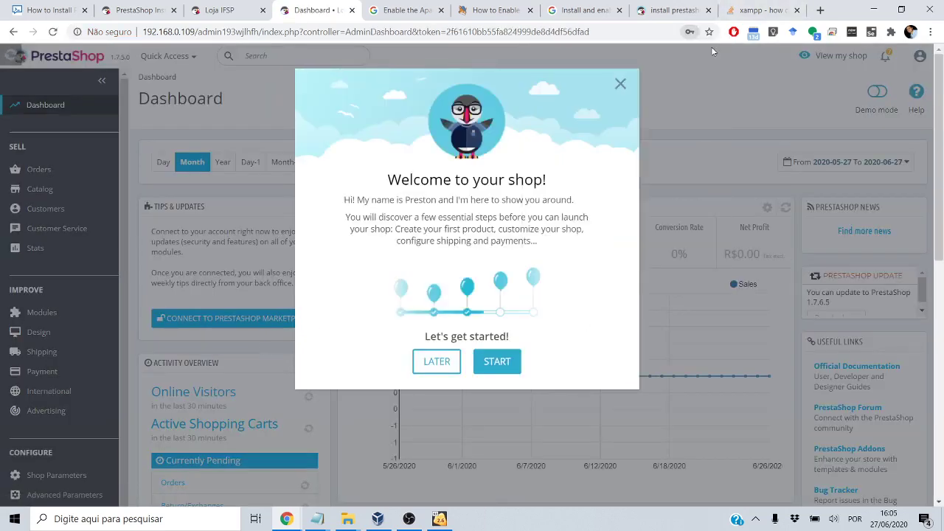
pyautogui.click(487, 364)
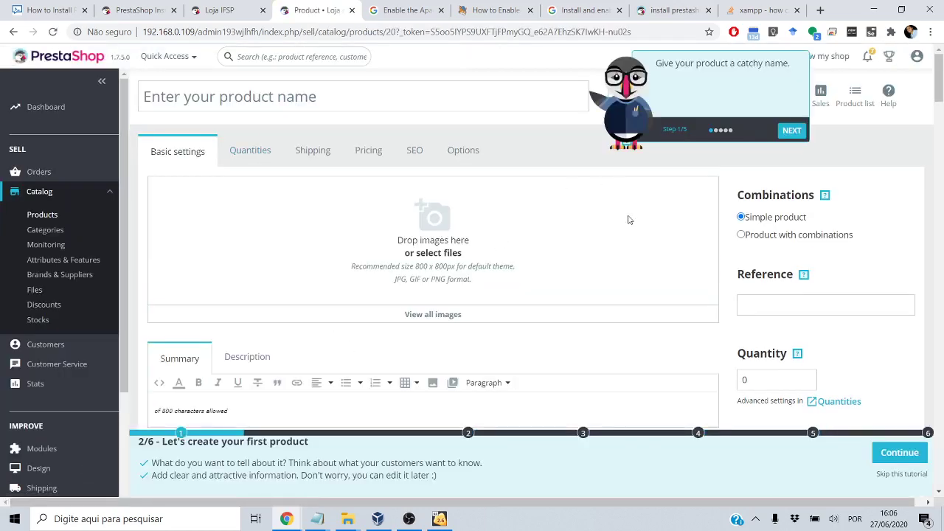
pyautogui.scroll(-10, 609, 347)
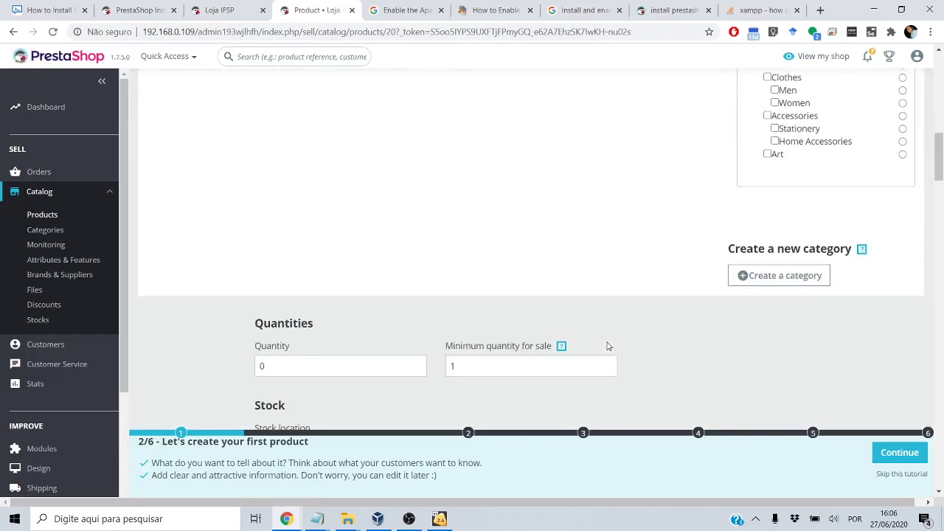
pyautogui.scroll(10, 406, 308)
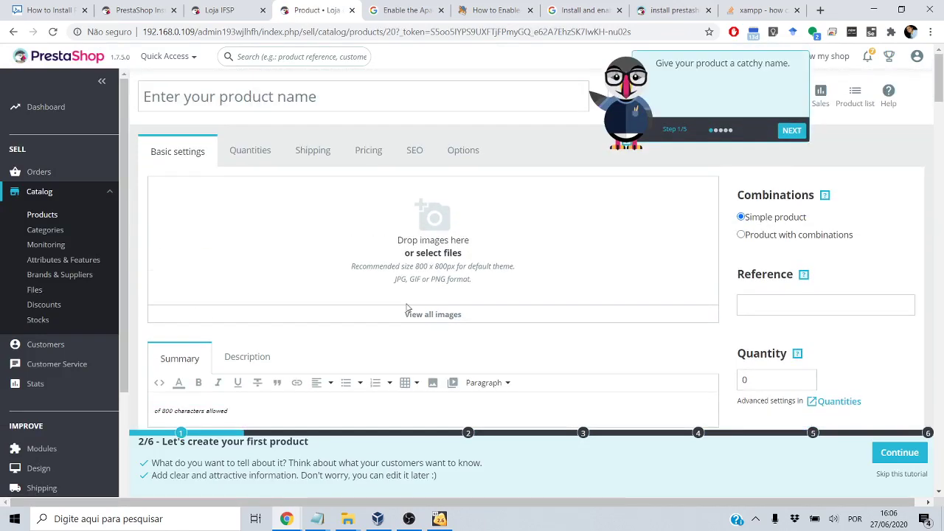
pyautogui.click(55, 110)
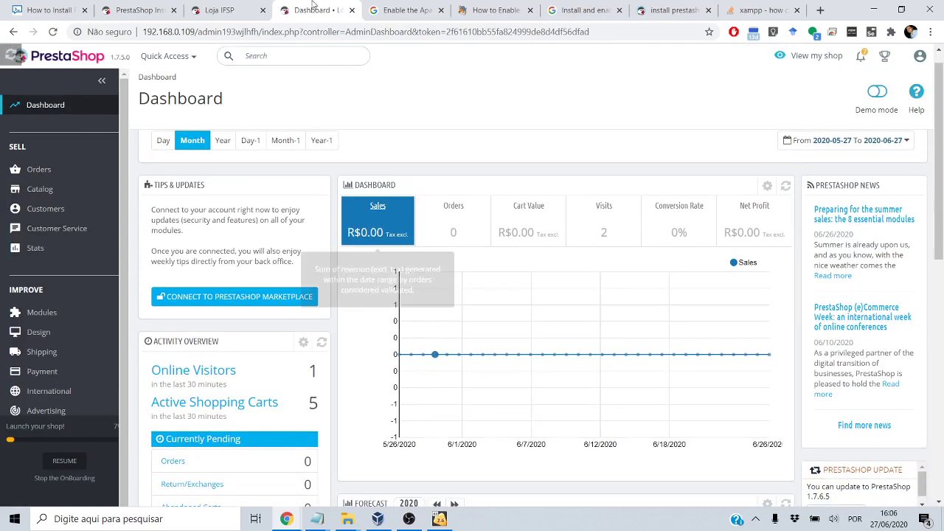
# Show the top of the Loja IFSP storefront homepage in Chrome, then bring OBS Studio forward
pyautogui.click(250, 5)
pyautogui.scroll(10, 411, 282)
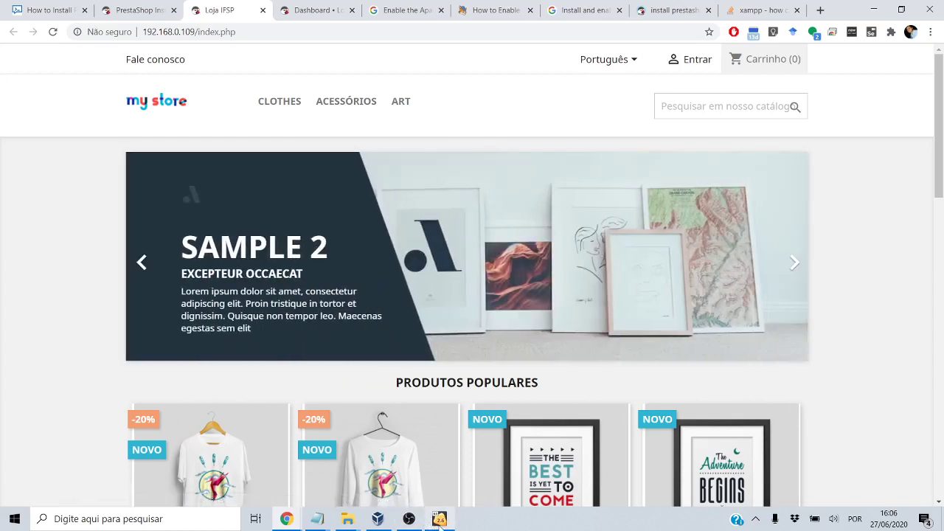
pyautogui.moveTo(439, 529)
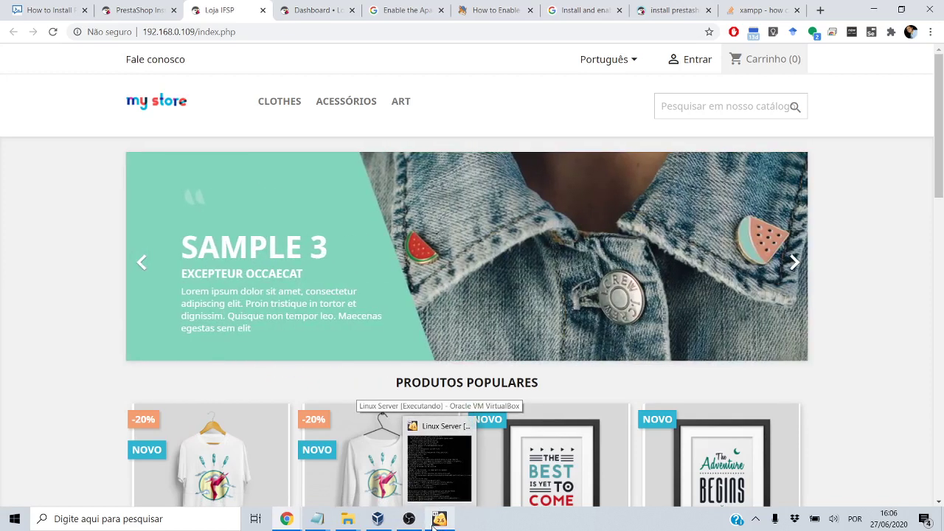
pyautogui.click(409, 518)
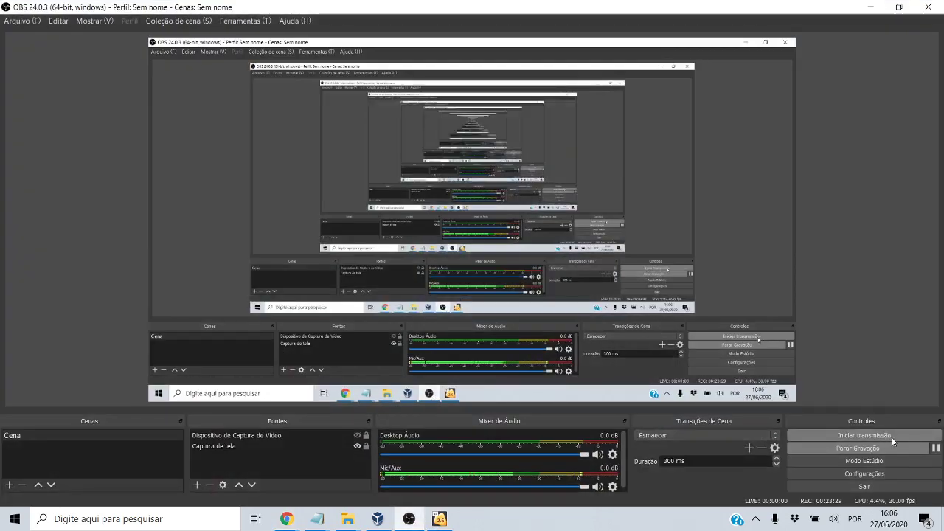